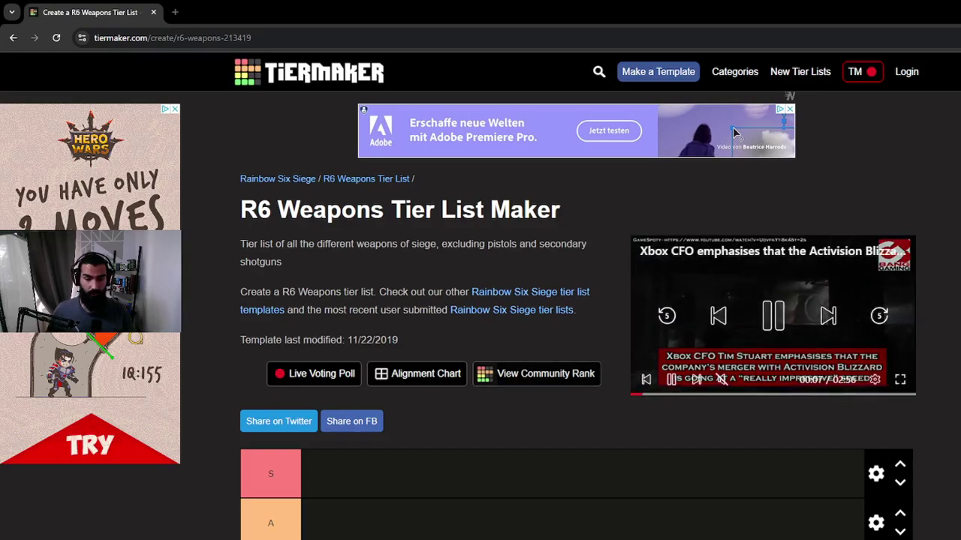
- Scroll down to reveal the seven empty S–F tier rows and the Pin Images pool
{"action": "scroll", "coordinate": [735, 133], "scroll_direction": "down", "scroll_amount": 3}
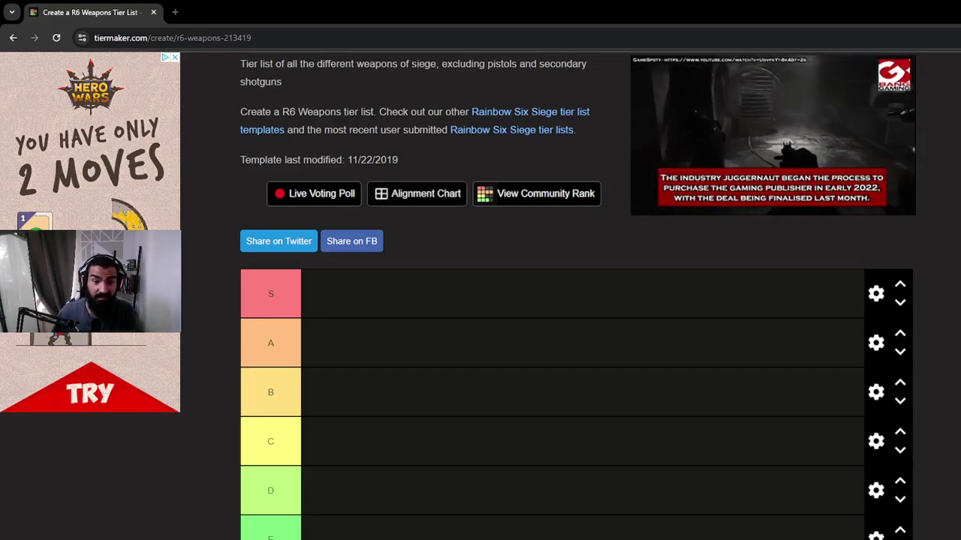
{"action": "scroll", "coordinate": [578, 300], "scroll_direction": "down", "scroll_amount": 1}
{"action": "scroll", "coordinate": [578, 300], "scroll_direction": "down", "scroll_amount": 1}
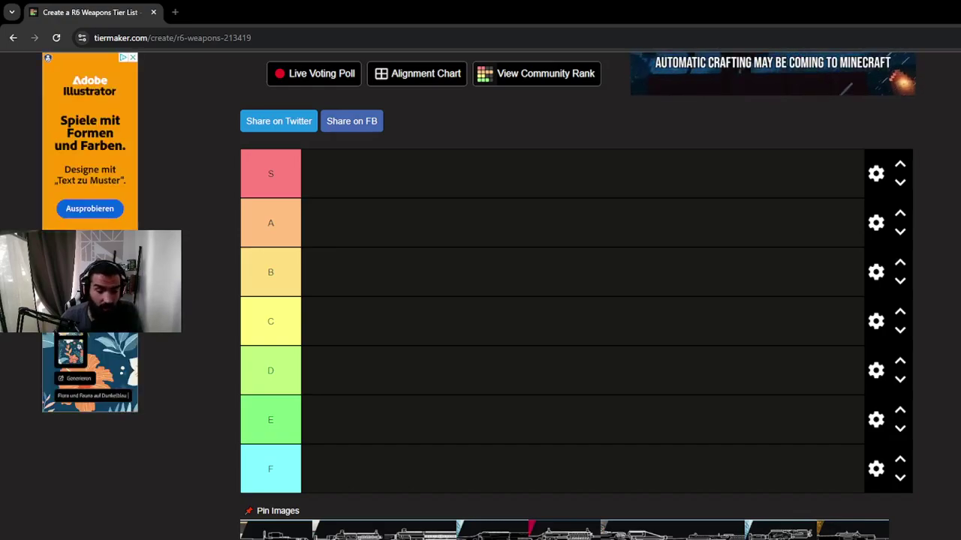
- Move the first Pin Images weapon into tier B, leaving the other six tiers empty
{"action": "mouse_move", "coordinate": [276, 530]}
{"action": "left_mouse_down"}
{"action": "mouse_move", "coordinate": [351, 229]}
{"action": "mouse_move", "coordinate": [312, 184]}
{"action": "mouse_move", "coordinate": [360, 237]}
{"action": "mouse_move", "coordinate": [360, 226]}
{"action": "left_mouse_up"}
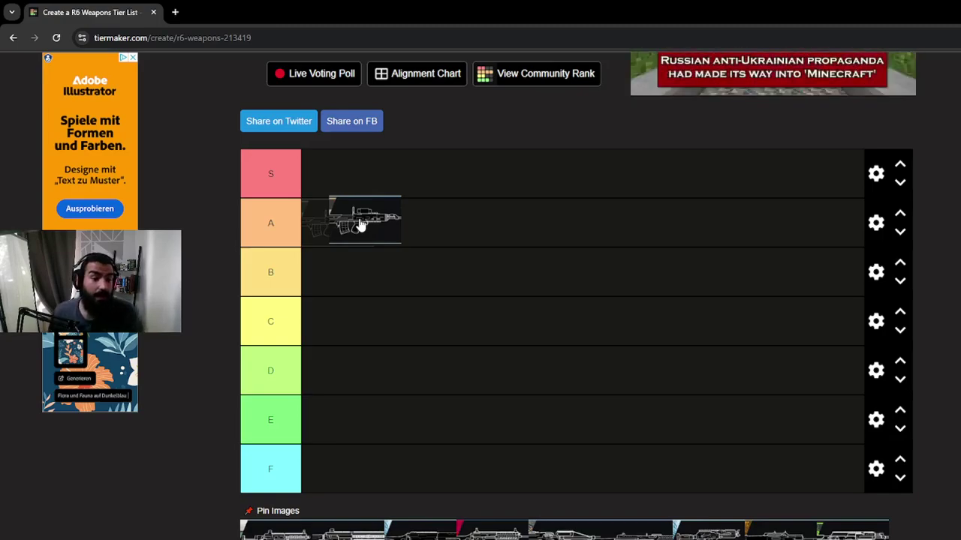
{"action": "left_click_drag", "start_coordinate": [360, 225], "coordinate": [332, 280]}
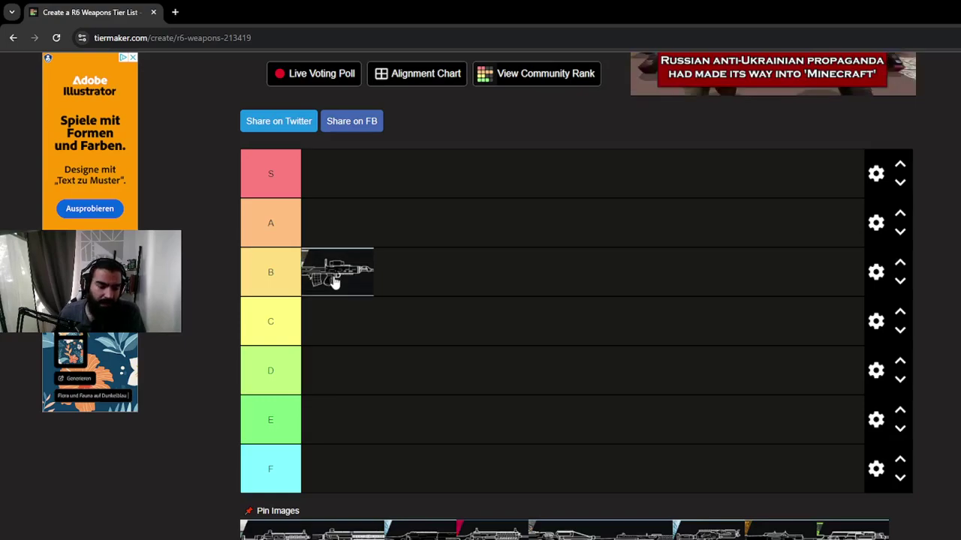
{"action": "scroll", "coordinate": [368, 311], "scroll_direction": "down", "scroll_amount": 1}
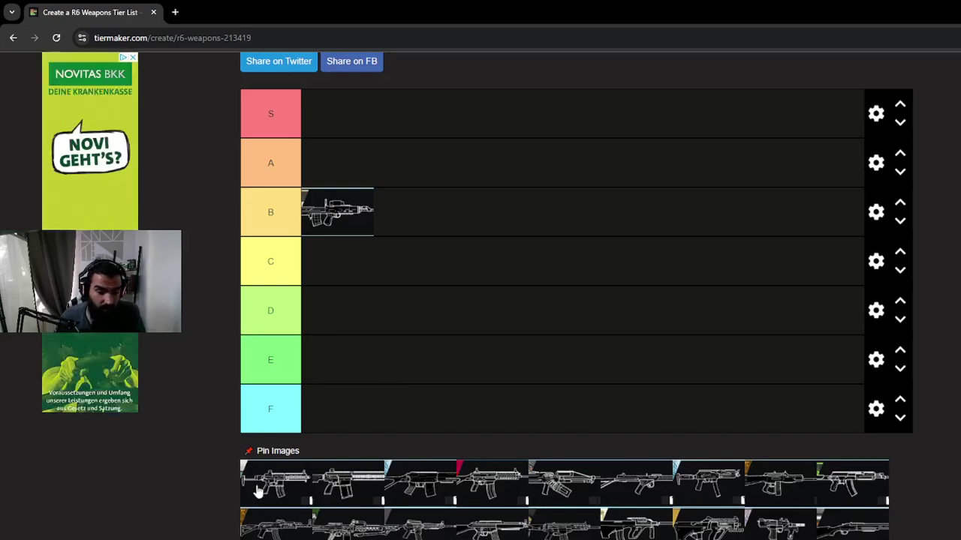
{"action": "scroll", "coordinate": [405, 394], "scroll_direction": "up", "scroll_amount": 1}
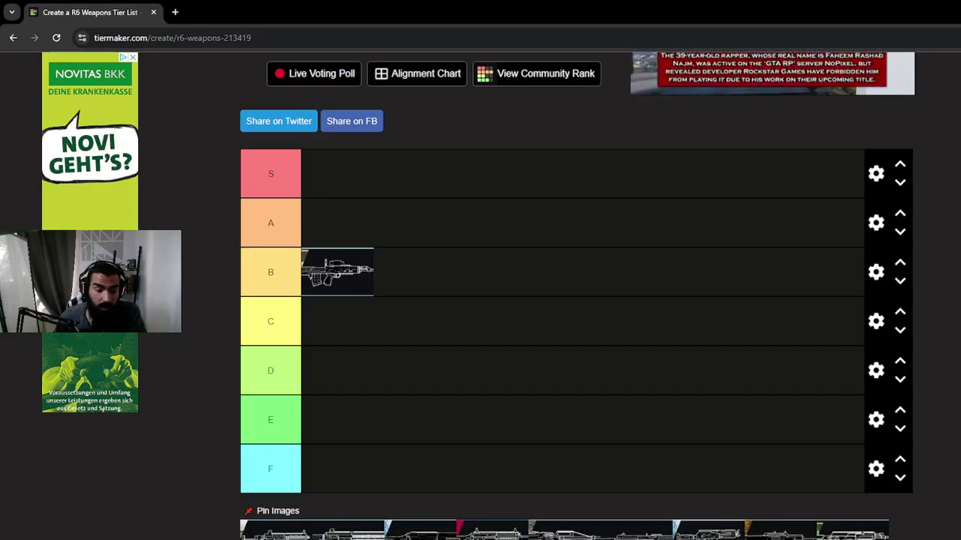
- Drop the next three pool weapons into tiers A, B and A in turn
{"action": "mouse_move", "coordinate": [276, 530]}
{"action": "left_mouse_down"}
{"action": "mouse_move", "coordinate": [424, 259]}
{"action": "mouse_move", "coordinate": [449, 250]}
{"action": "mouse_move", "coordinate": [344, 229]}
{"action": "left_mouse_up"}
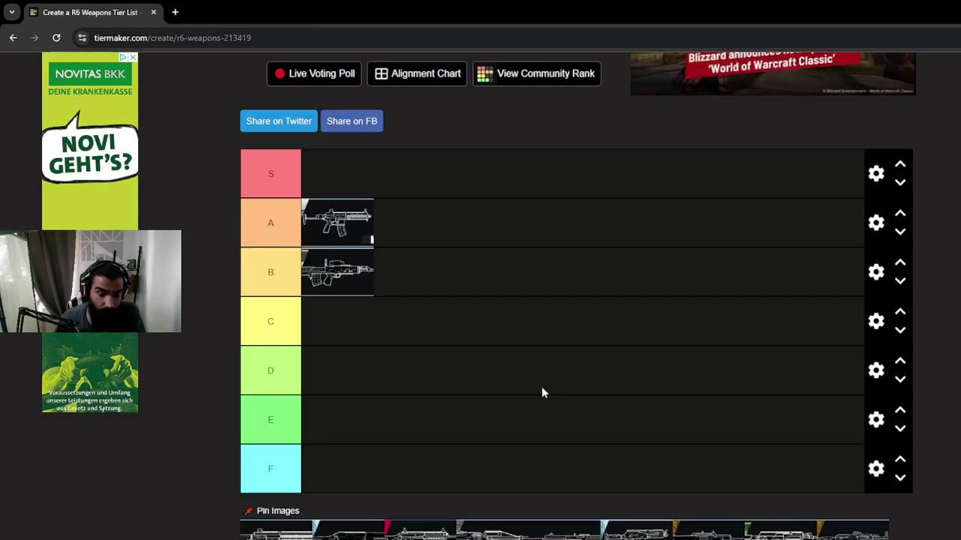
{"action": "scroll", "coordinate": [542, 389], "scroll_direction": "down", "scroll_amount": 1}
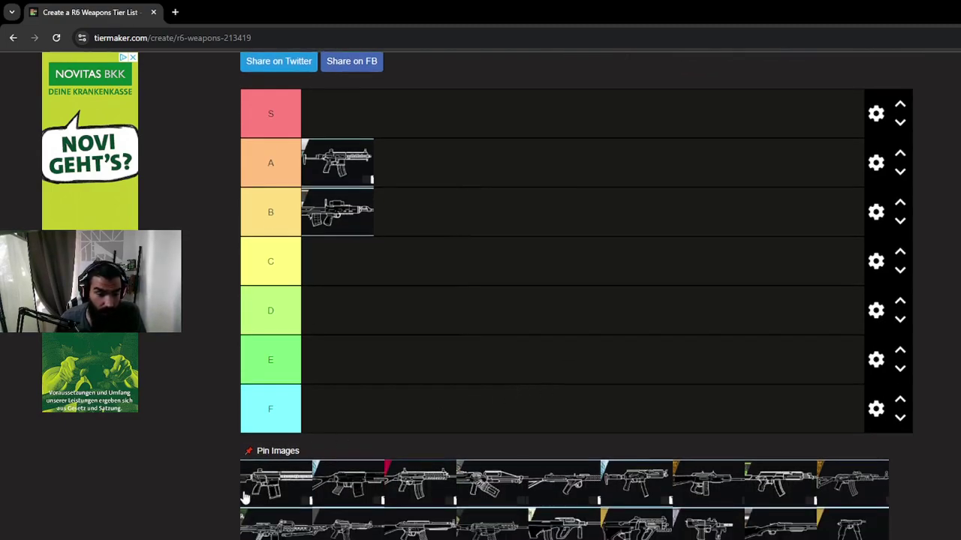
{"action": "mouse_move", "coordinate": [272, 487]}
{"action": "left_mouse_down"}
{"action": "mouse_move", "coordinate": [497, 186]}
{"action": "mouse_move", "coordinate": [447, 165]}
{"action": "mouse_move", "coordinate": [419, 173]}
{"action": "mouse_move", "coordinate": [416, 212]}
{"action": "left_mouse_up"}
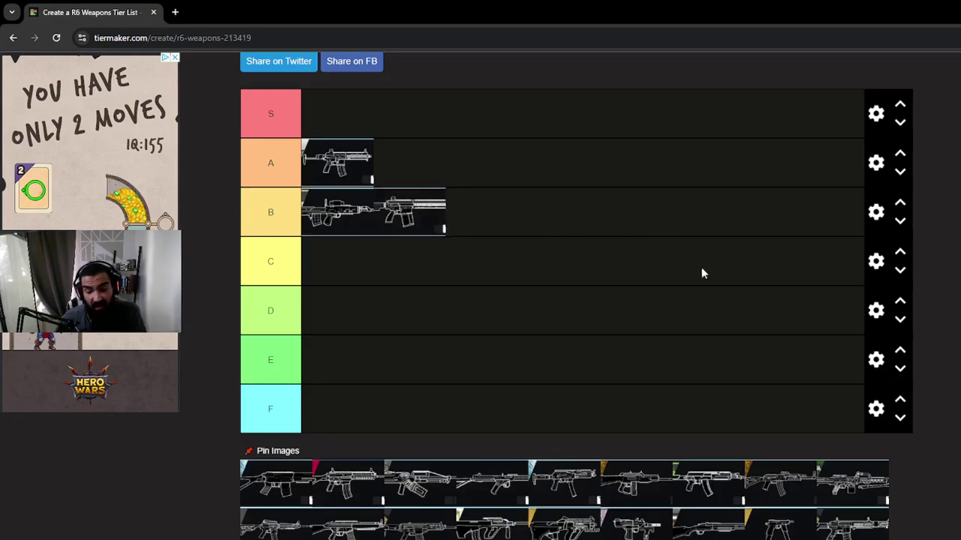
{"action": "scroll", "coordinate": [510, 267], "scroll_direction": "down", "scroll_amount": 1}
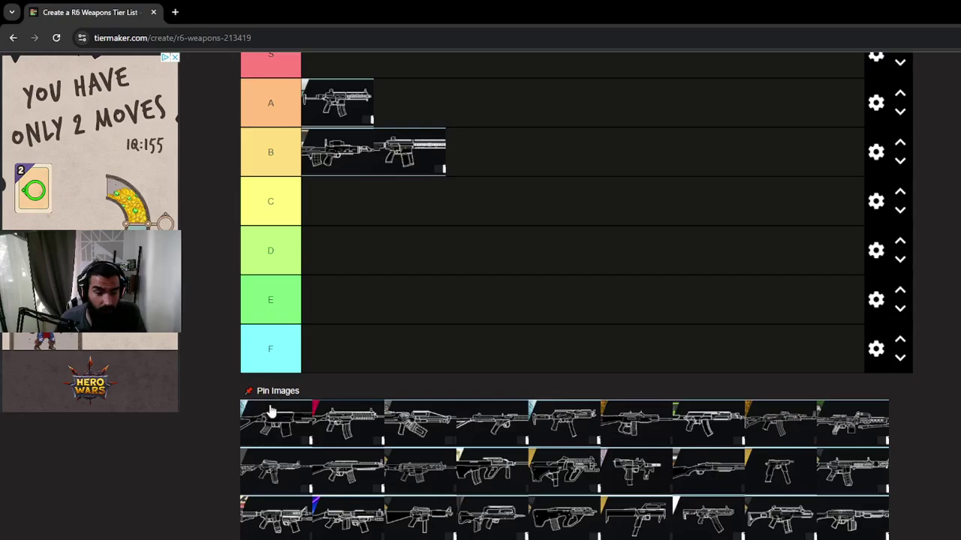
{"action": "scroll", "coordinate": [270, 458], "scroll_direction": "up", "scroll_amount": 1}
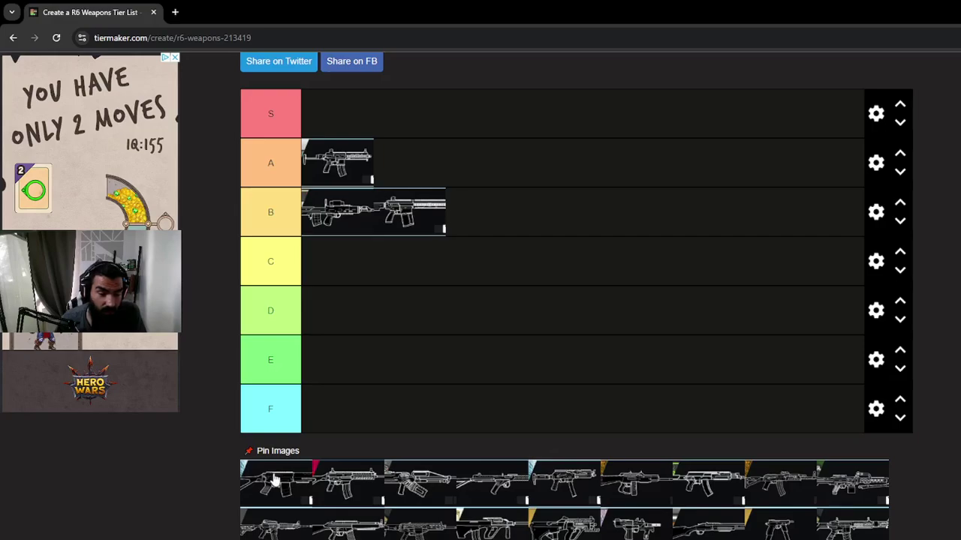
{"action": "left_click_drag", "start_coordinate": [274, 480], "coordinate": [409, 172]}
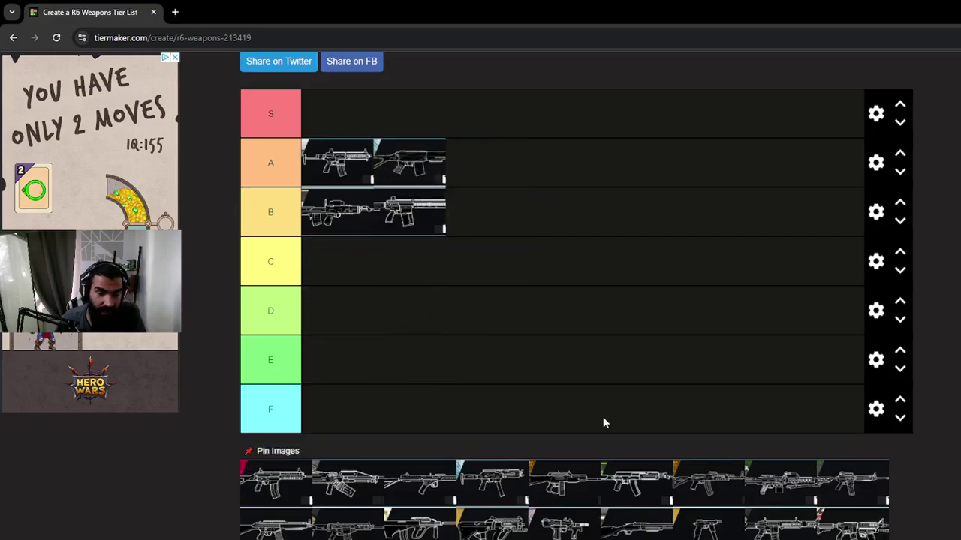
{"action": "scroll", "coordinate": [522, 389], "scroll_direction": "down", "scroll_amount": 1}
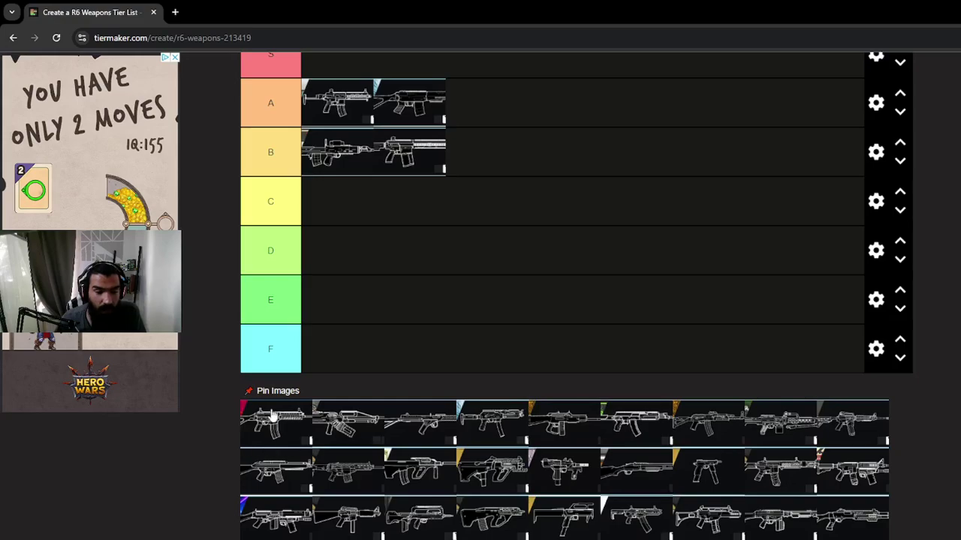
{"action": "scroll", "coordinate": [346, 503], "scroll_direction": "up", "scroll_amount": 2}
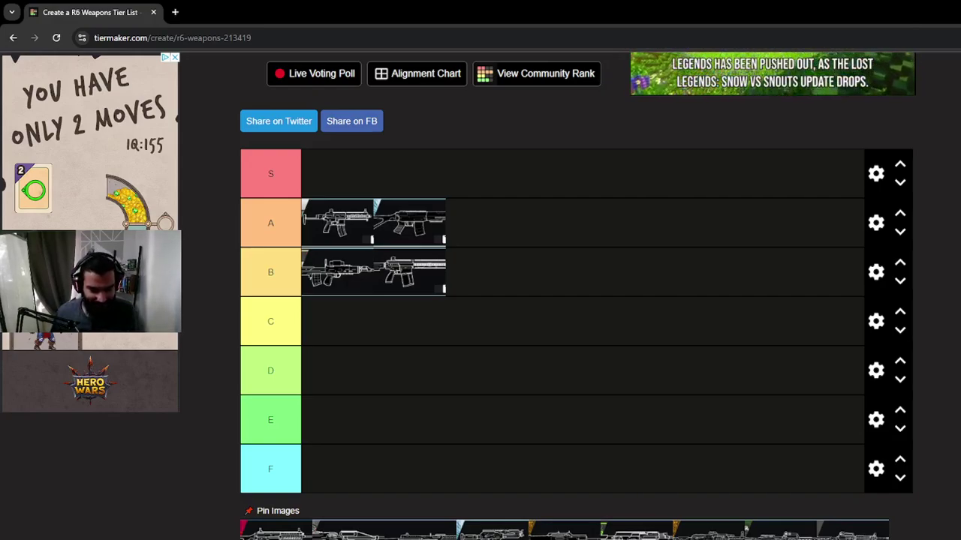
- Place a pool weapon into the empty S tier
{"action": "left_click_drag", "start_coordinate": [406, 529], "coordinate": [342, 172]}
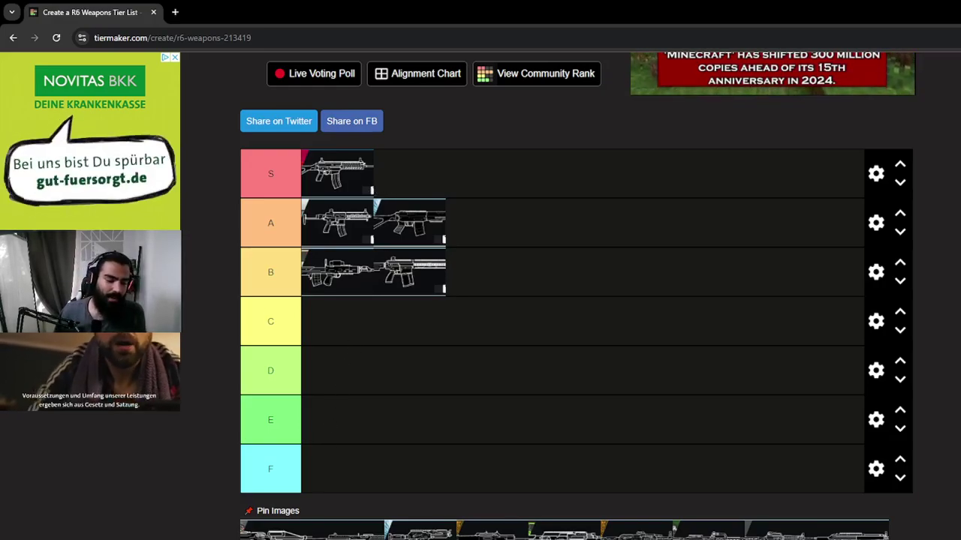
{"action": "scroll", "coordinate": [398, 361], "scroll_direction": "down", "scroll_amount": 1}
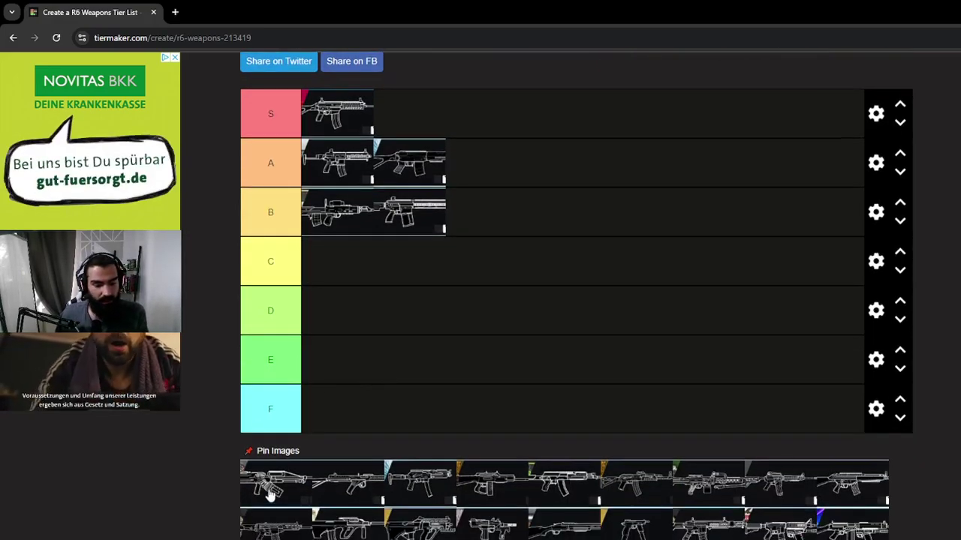
{"action": "scroll", "coordinate": [282, 491], "scroll_direction": "up", "scroll_amount": 3}
{"action": "scroll", "coordinate": [277, 509], "scroll_direction": "down", "scroll_amount": 3}
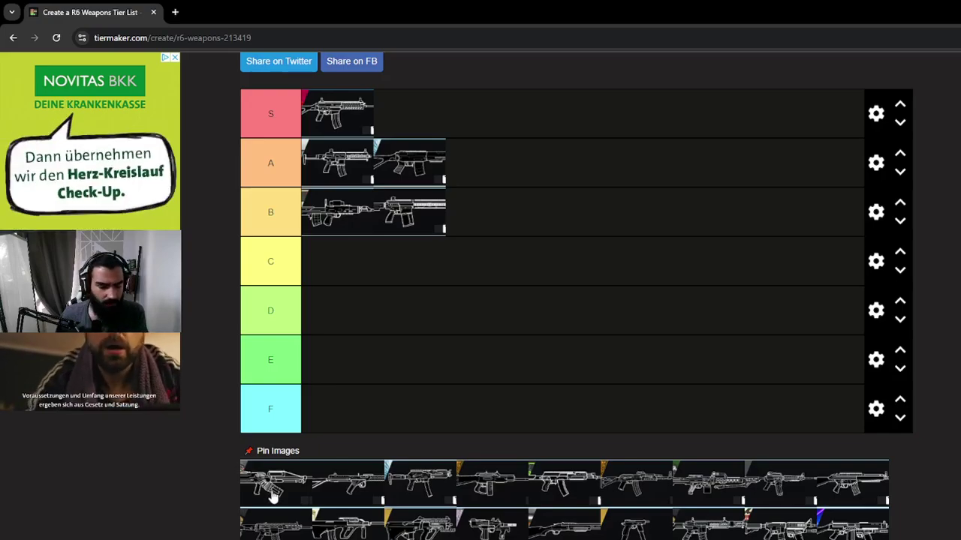
- Add a pool weapon as the A tier's third item, after the others
{"action": "left_click_drag", "start_coordinate": [274, 497], "coordinate": [473, 182]}
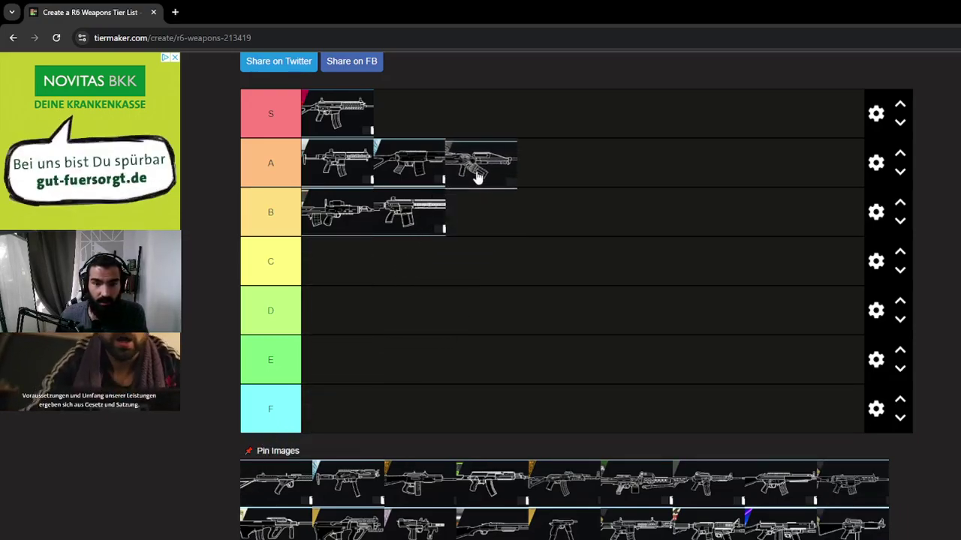
{"action": "left_click_drag", "start_coordinate": [477, 175], "coordinate": [488, 174]}
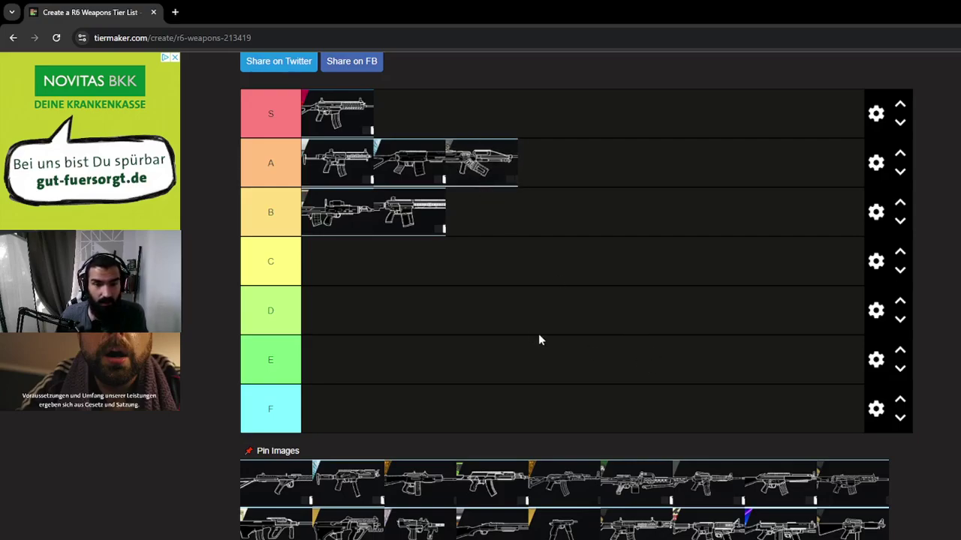
{"action": "scroll", "coordinate": [396, 432], "scroll_direction": "down", "scroll_amount": 1}
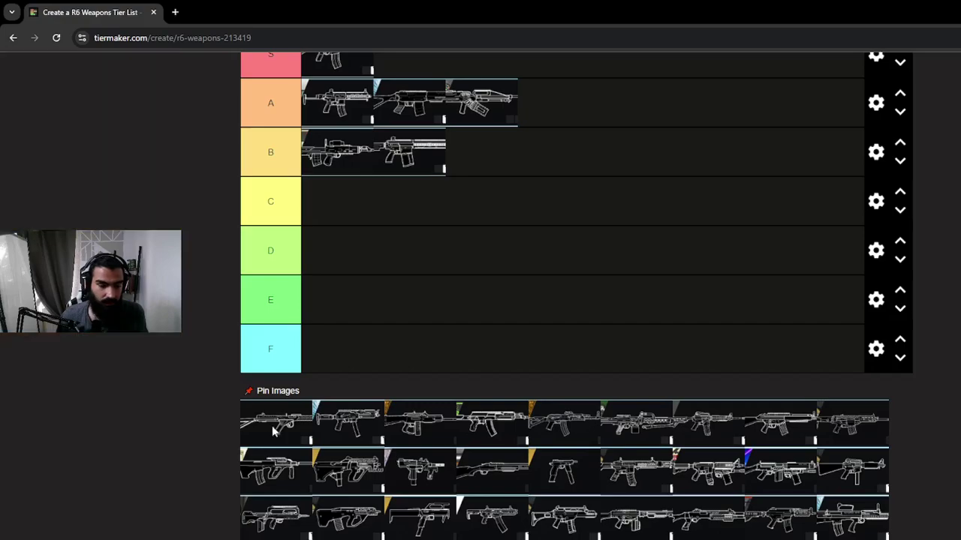
{"action": "scroll", "coordinate": [281, 429], "scroll_direction": "up", "scroll_amount": 1}
{"action": "scroll", "coordinate": [330, 449], "scroll_direction": "up", "scroll_amount": 1}
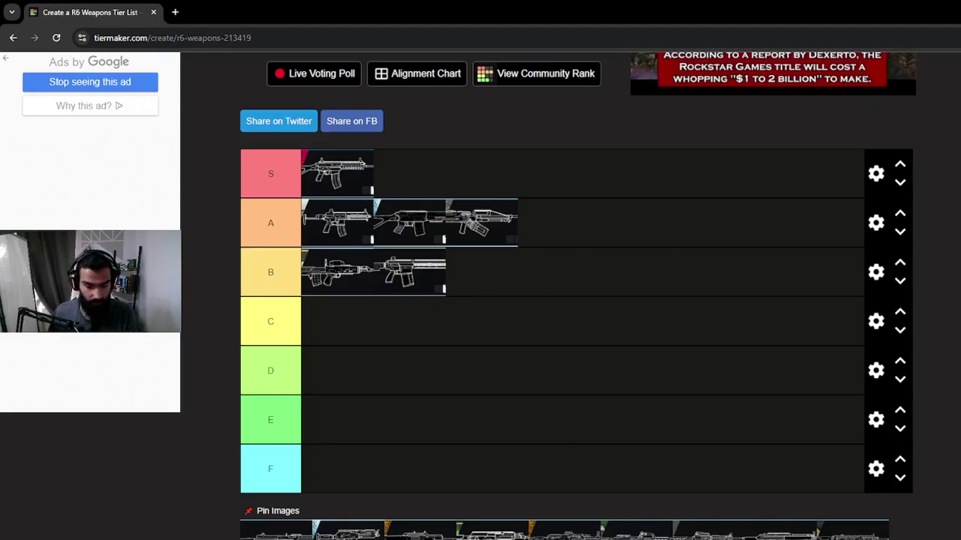
{"action": "scroll", "coordinate": [423, 298], "scroll_direction": "up", "scroll_amount": 1}
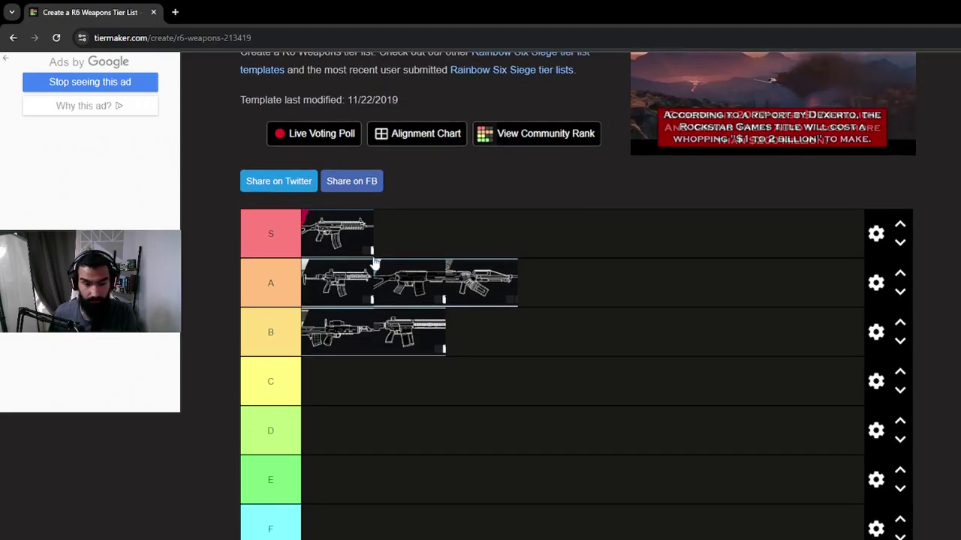
{"action": "scroll", "coordinate": [319, 436], "scroll_direction": "down", "scroll_amount": 2}
- Add pool weapons to C, S and A, then demote A's first weapon to B
{"action": "left_click_drag", "start_coordinate": [264, 490], "coordinate": [349, 262]}
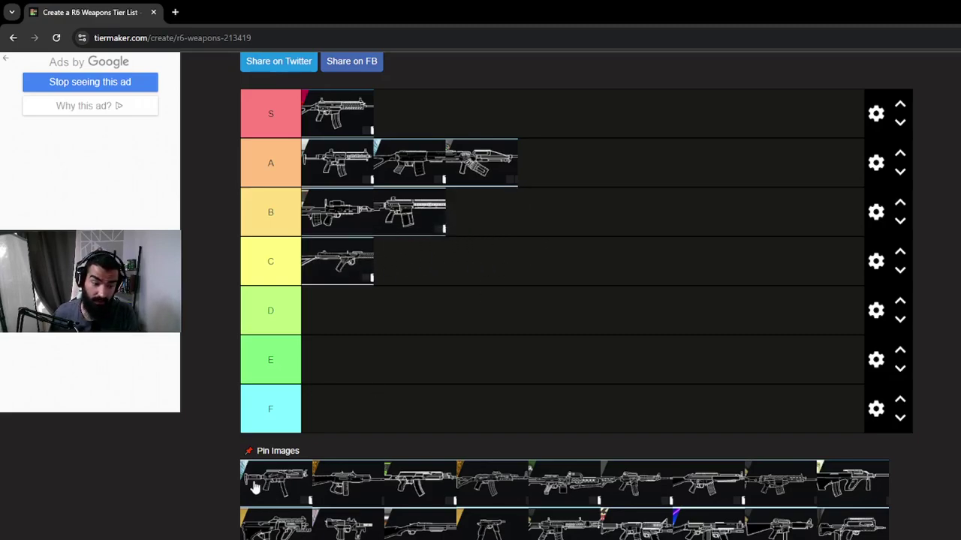
{"action": "left_click_drag", "start_coordinate": [255, 487], "coordinate": [411, 119]}
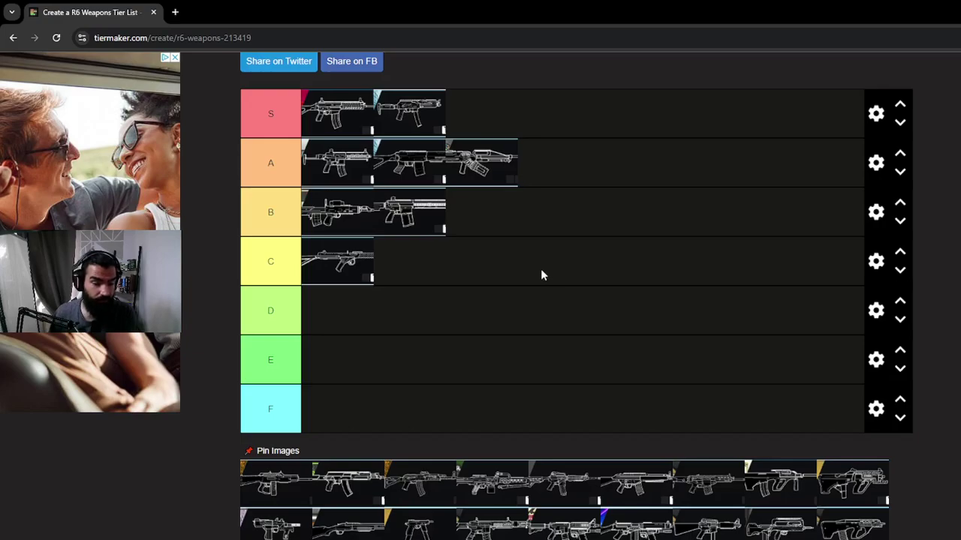
{"action": "mouse_move", "coordinate": [264, 486]}
{"action": "left_mouse_down"}
{"action": "mouse_move", "coordinate": [609, 127]}
{"action": "mouse_move", "coordinate": [547, 158]}
{"action": "mouse_move", "coordinate": [553, 210]}
{"action": "mouse_move", "coordinate": [564, 137]}
{"action": "mouse_move", "coordinate": [508, 157]}
{"action": "mouse_move", "coordinate": [562, 214]}
{"action": "mouse_move", "coordinate": [637, 144]}
{"action": "mouse_move", "coordinate": [516, 156]}
{"action": "mouse_move", "coordinate": [590, 236]}
{"action": "mouse_move", "coordinate": [622, 155]}
{"action": "mouse_move", "coordinate": [502, 148]}
{"action": "mouse_move", "coordinate": [523, 209]}
{"action": "mouse_move", "coordinate": [562, 155]}
{"action": "mouse_move", "coordinate": [548, 195]}
{"action": "left_mouse_up"}
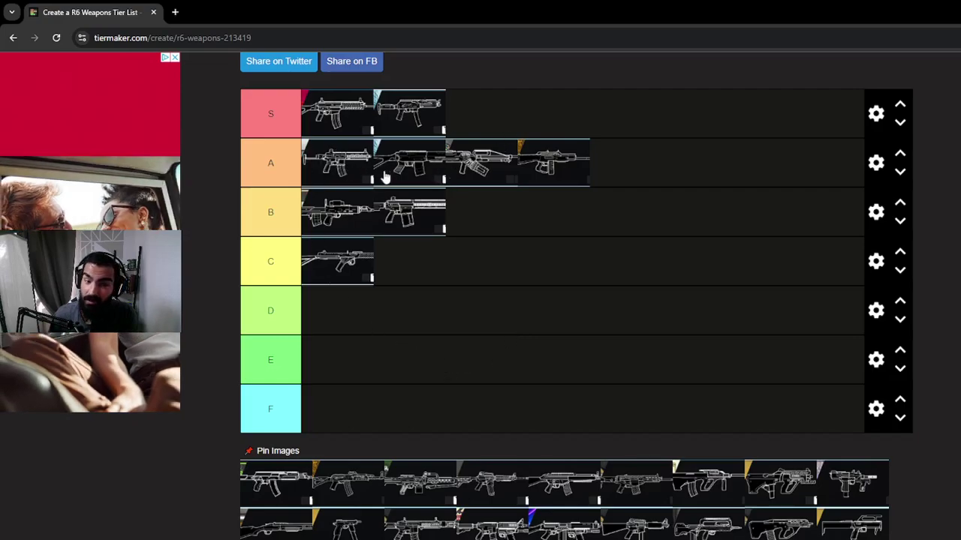
{"action": "left_click_drag", "start_coordinate": [334, 167], "coordinate": [412, 264]}
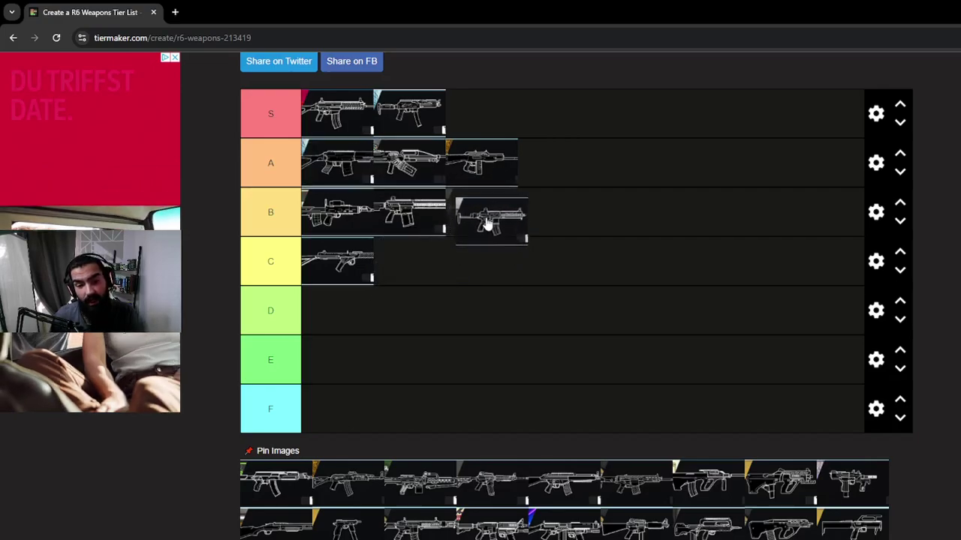
{"action": "left_click_drag", "start_coordinate": [412, 267], "coordinate": [329, 207]}
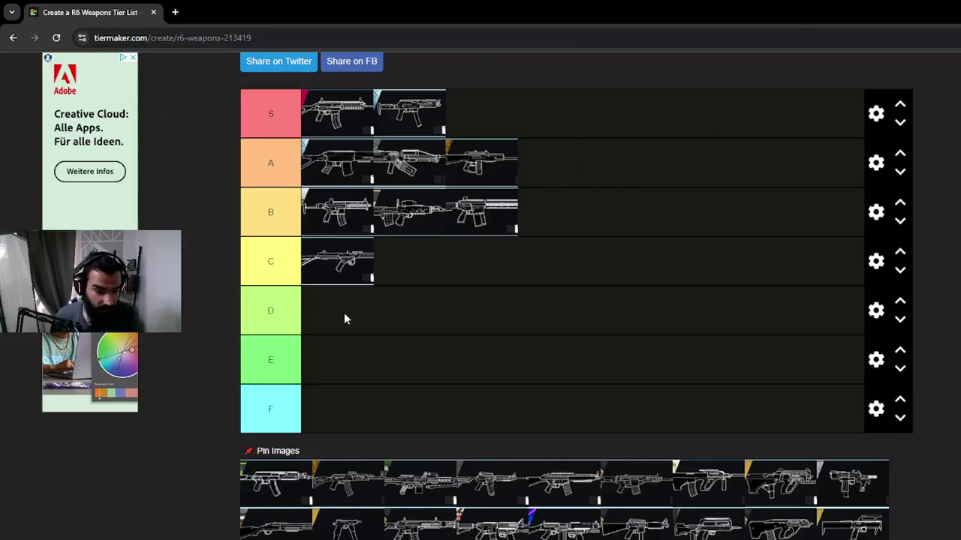
- Place the first pool weapon in the S tier as its third weapon
{"action": "scroll", "coordinate": [414, 316], "scroll_direction": "down", "scroll_amount": 1}
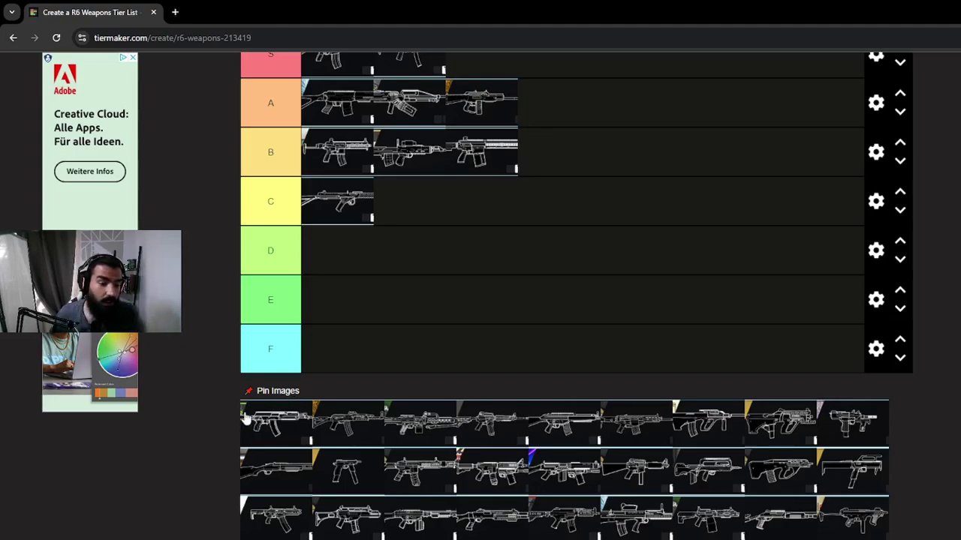
{"action": "left_click_drag", "start_coordinate": [244, 418], "coordinate": [467, 62]}
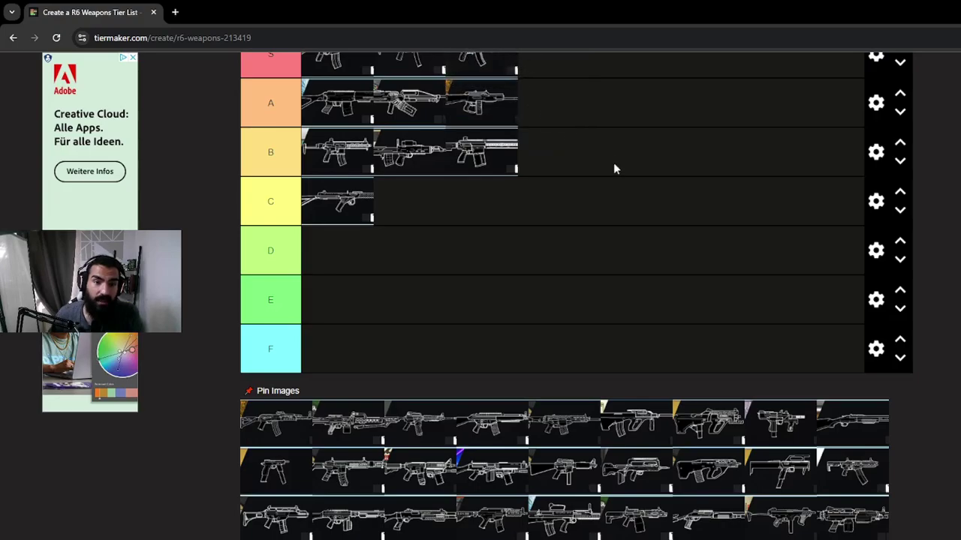
{"action": "scroll", "coordinate": [572, 249], "scroll_direction": "up", "scroll_amount": 2}
{"action": "scroll", "coordinate": [572, 258], "scroll_direction": "down", "scroll_amount": 2}
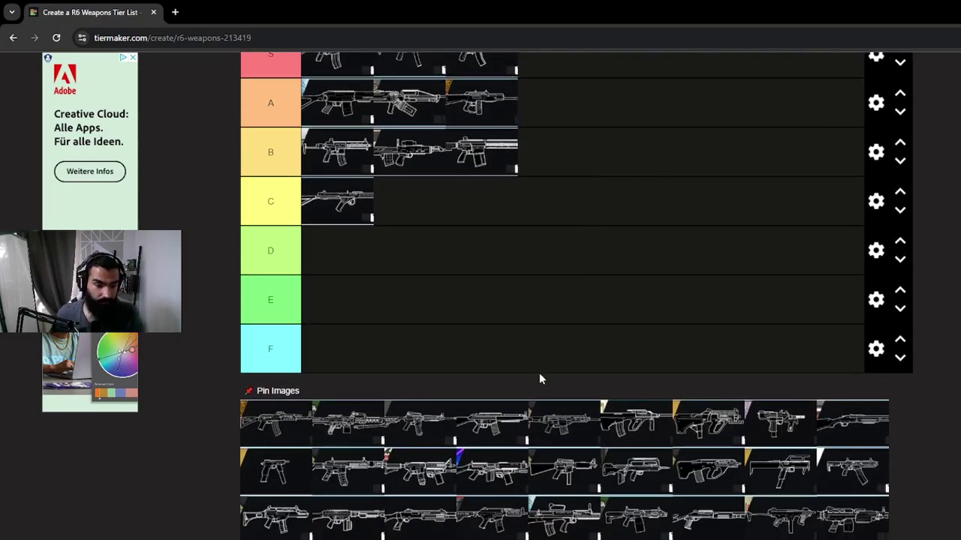
- Add the next pool weapon to the A tier as its fourth item
{"action": "left_click_drag", "start_coordinate": [263, 425], "coordinate": [546, 112]}
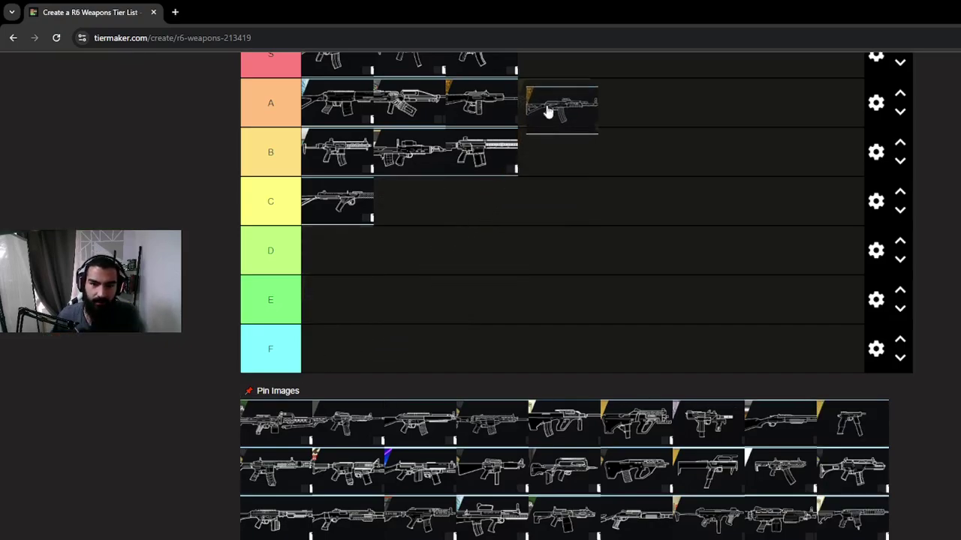
{"action": "left_click_drag", "start_coordinate": [546, 111], "coordinate": [546, 109]}
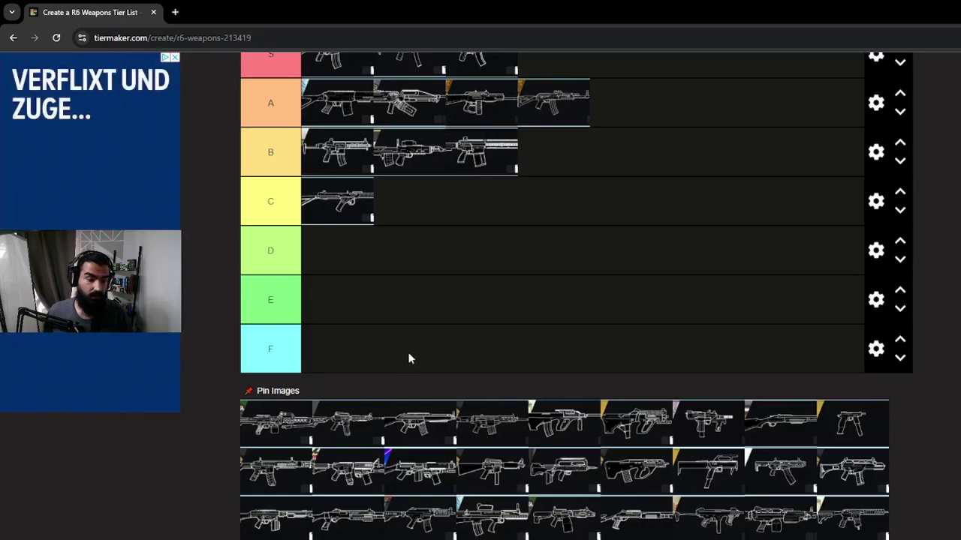
{"action": "scroll", "coordinate": [307, 378], "scroll_direction": "down", "scroll_amount": 1}
{"action": "scroll", "coordinate": [250, 365], "scroll_direction": "up", "scroll_amount": 2}
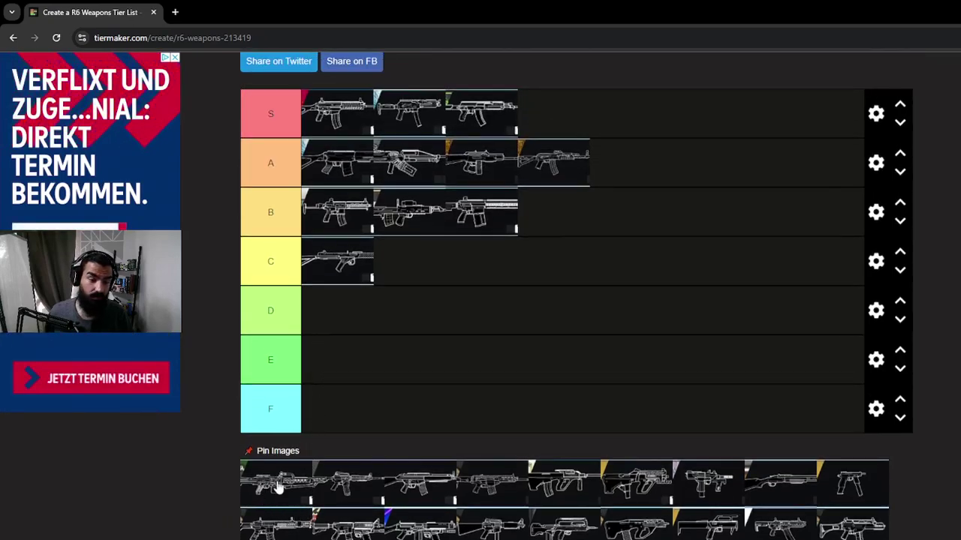
- Add a pool weapon to A, demote A's first weapon to B and its last to D
{"action": "left_click_drag", "start_coordinate": [278, 488], "coordinate": [634, 170]}
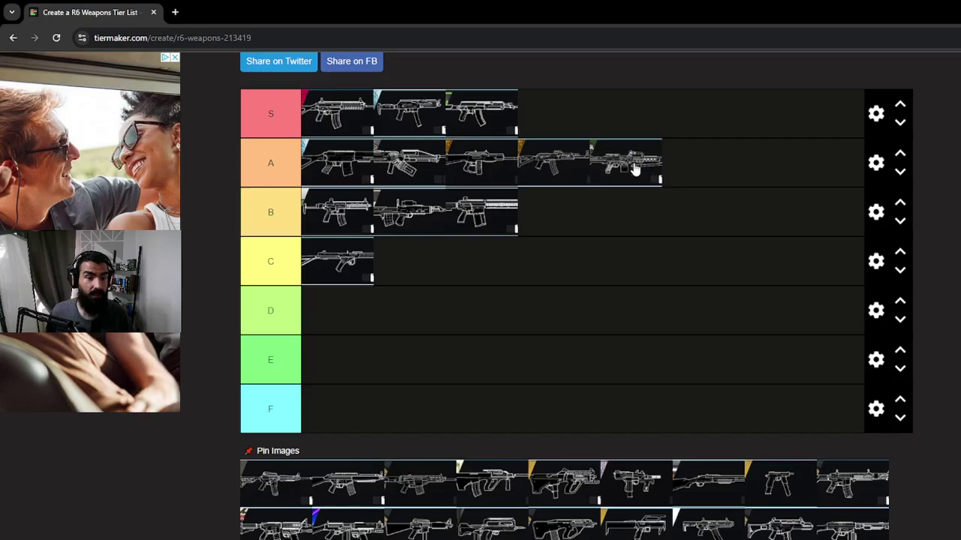
{"action": "mouse_move", "coordinate": [339, 168]}
{"action": "left_mouse_down"}
{"action": "mouse_move", "coordinate": [501, 207]}
{"action": "mouse_move", "coordinate": [328, 213]}
{"action": "left_mouse_up"}
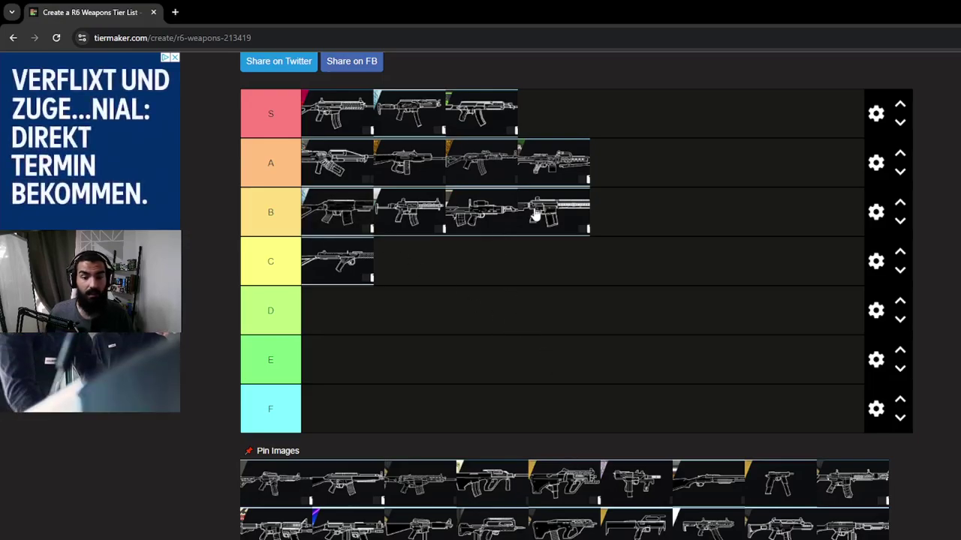
{"action": "scroll", "coordinate": [491, 365], "scroll_direction": "down", "scroll_amount": 1}
{"action": "scroll", "coordinate": [296, 480], "scroll_direction": "up", "scroll_amount": 2}
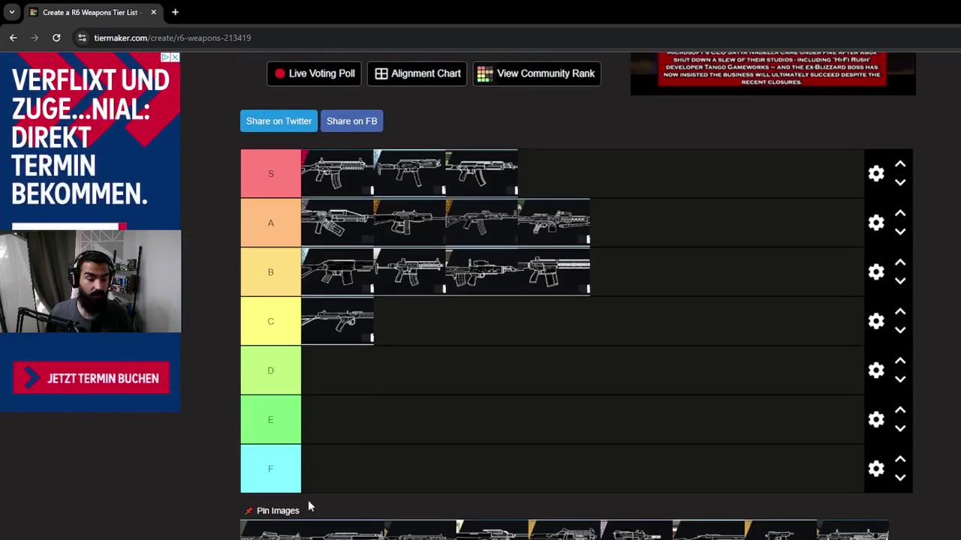
{"action": "mouse_move", "coordinate": [300, 529]}
{"action": "left_mouse_down"}
{"action": "mouse_move", "coordinate": [523, 360]}
{"action": "mouse_move", "coordinate": [497, 332]}
{"action": "mouse_move", "coordinate": [570, 307]}
{"action": "mouse_move", "coordinate": [638, 236]}
{"action": "left_mouse_up"}
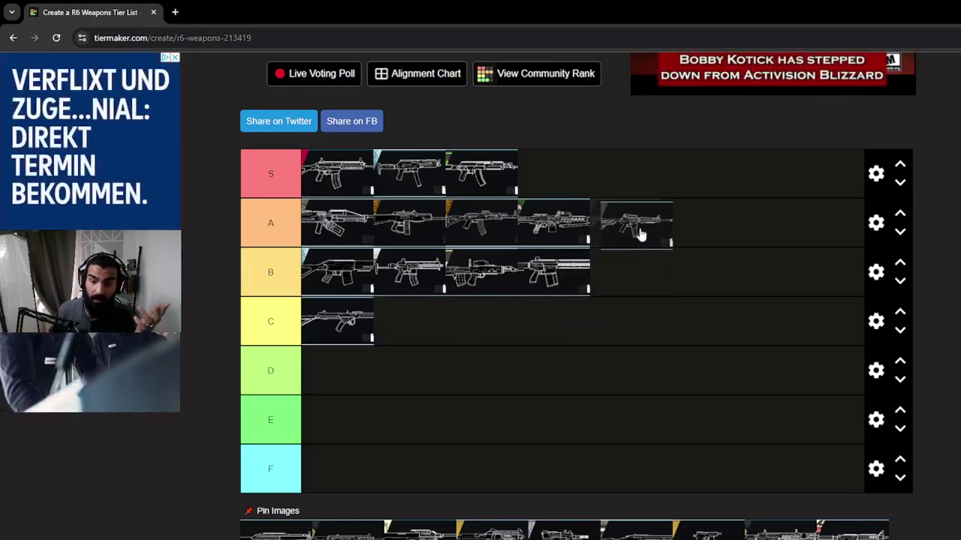
{"action": "mouse_move", "coordinate": [634, 240]}
{"action": "left_mouse_down"}
{"action": "mouse_move", "coordinate": [343, 403]}
{"action": "mouse_move", "coordinate": [339, 379]}
{"action": "left_mouse_up"}
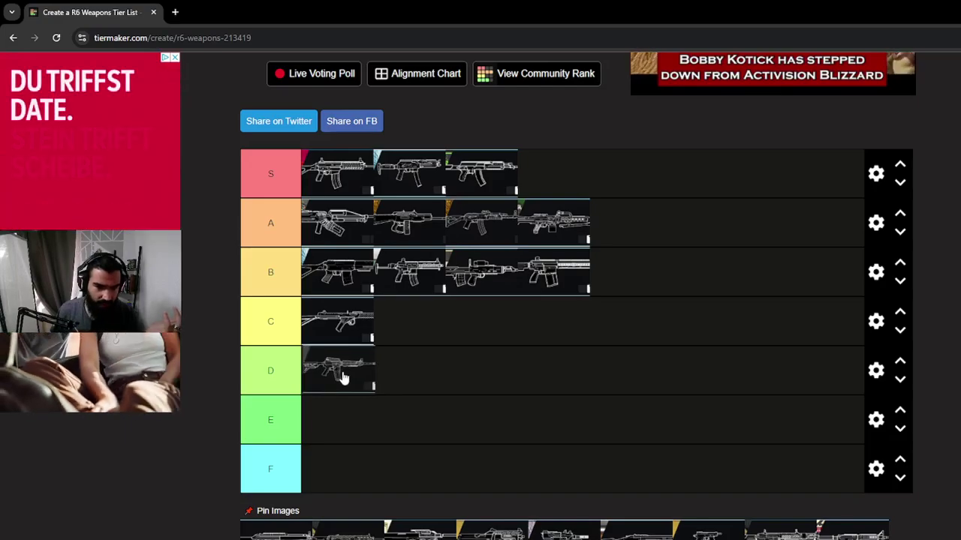
{"action": "left_click_drag", "start_coordinate": [342, 379], "coordinate": [338, 371]}
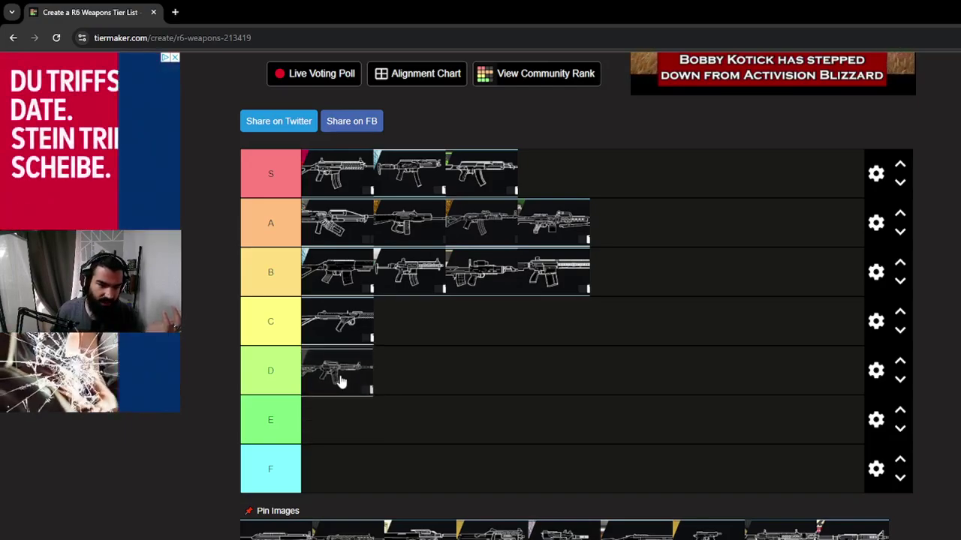
{"action": "scroll", "coordinate": [626, 318], "scroll_direction": "down", "scroll_amount": 1}
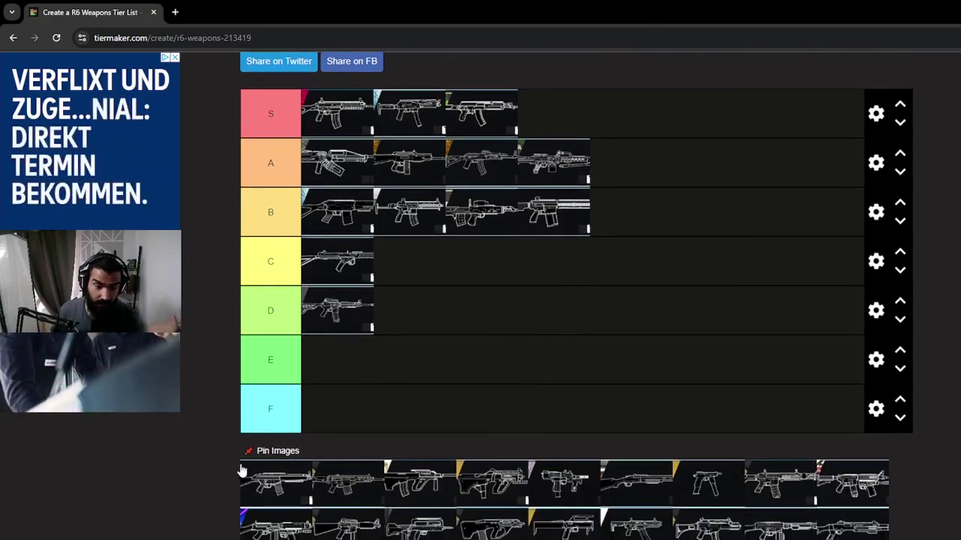
- Add two pool weapons each to C and D, moving one D weapon to E
{"action": "mouse_move", "coordinate": [283, 502]}
{"action": "left_mouse_down"}
{"action": "mouse_move", "coordinate": [417, 277]}
{"action": "mouse_move", "coordinate": [436, 285]}
{"action": "left_mouse_up"}
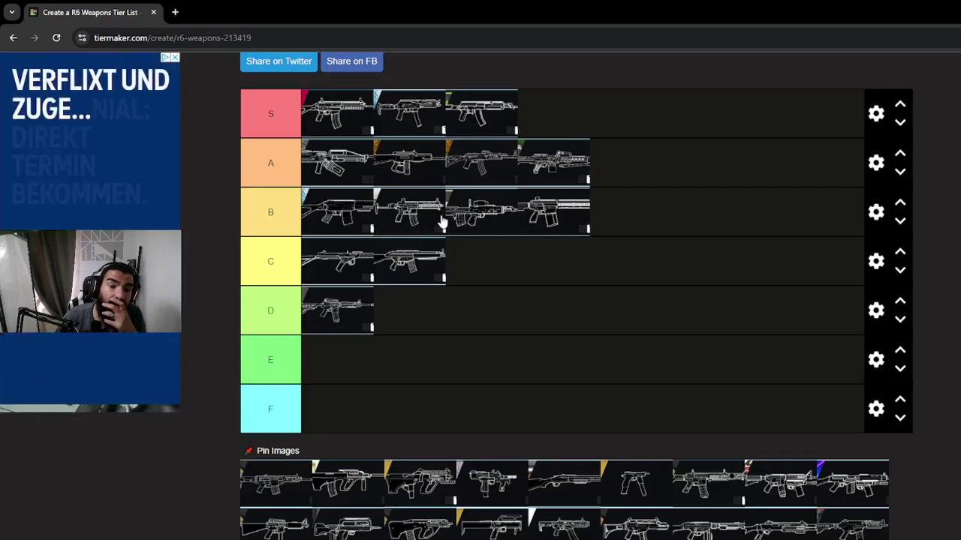
{"action": "left_click_drag", "start_coordinate": [423, 217], "coordinate": [397, 218]}
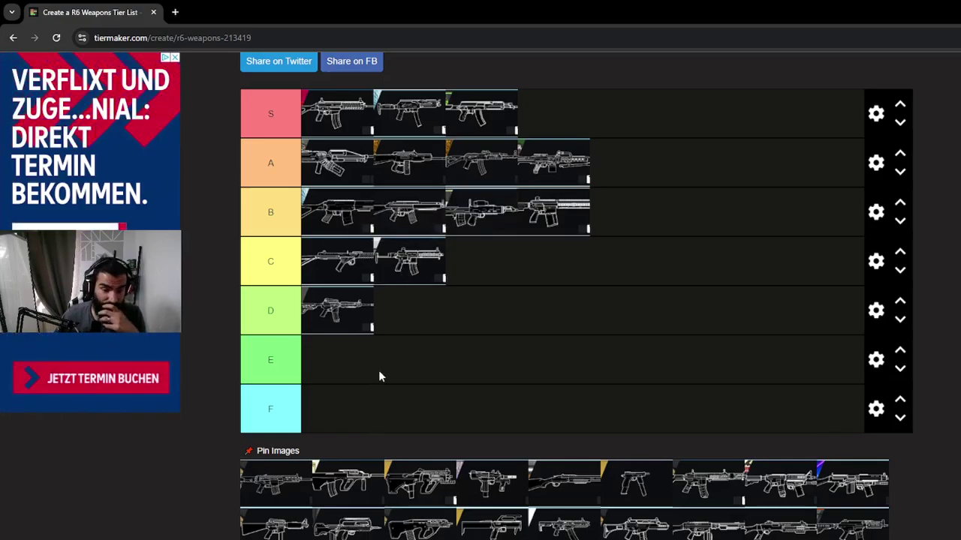
{"action": "scroll", "coordinate": [285, 405], "scroll_direction": "down", "scroll_amount": 1}
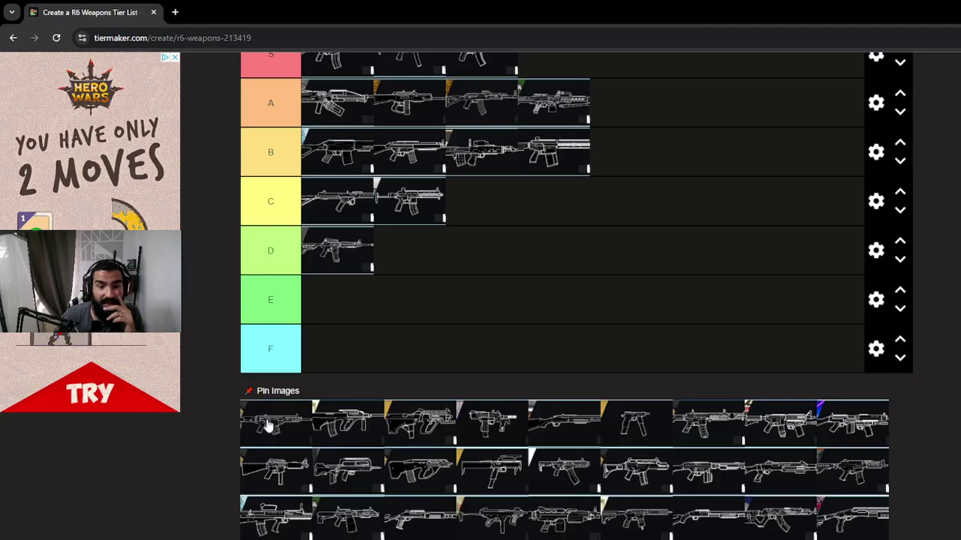
{"action": "scroll", "coordinate": [354, 338], "scroll_direction": "up", "scroll_amount": 1}
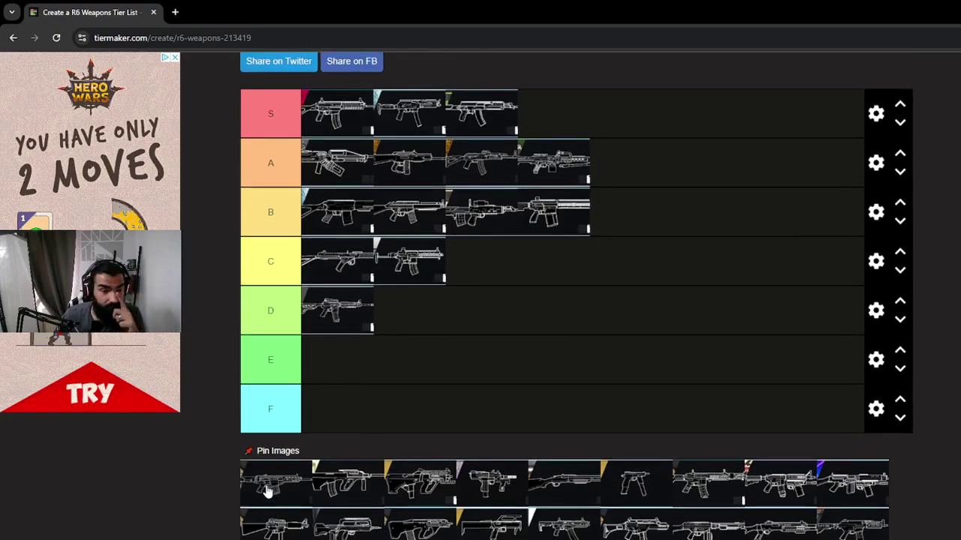
{"action": "mouse_move", "coordinate": [271, 491]}
{"action": "left_mouse_down"}
{"action": "mouse_move", "coordinate": [486, 269]}
{"action": "mouse_move", "coordinate": [323, 268]}
{"action": "left_mouse_up"}
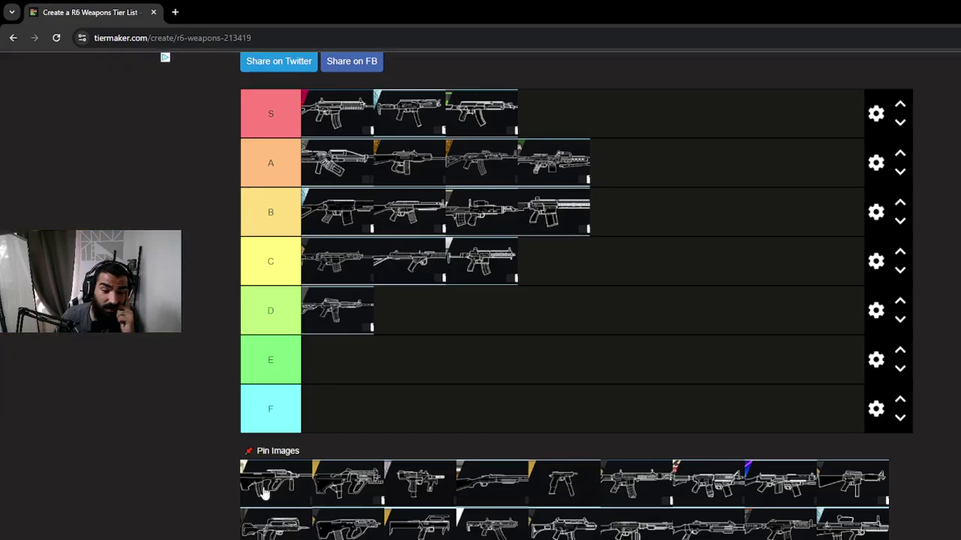
{"action": "mouse_move", "coordinate": [264, 493]}
{"action": "left_mouse_down"}
{"action": "mouse_move", "coordinate": [377, 326]}
{"action": "mouse_move", "coordinate": [412, 320]}
{"action": "left_mouse_up"}
{"action": "scroll", "coordinate": [536, 300], "scroll_direction": "down", "scroll_amount": 1}
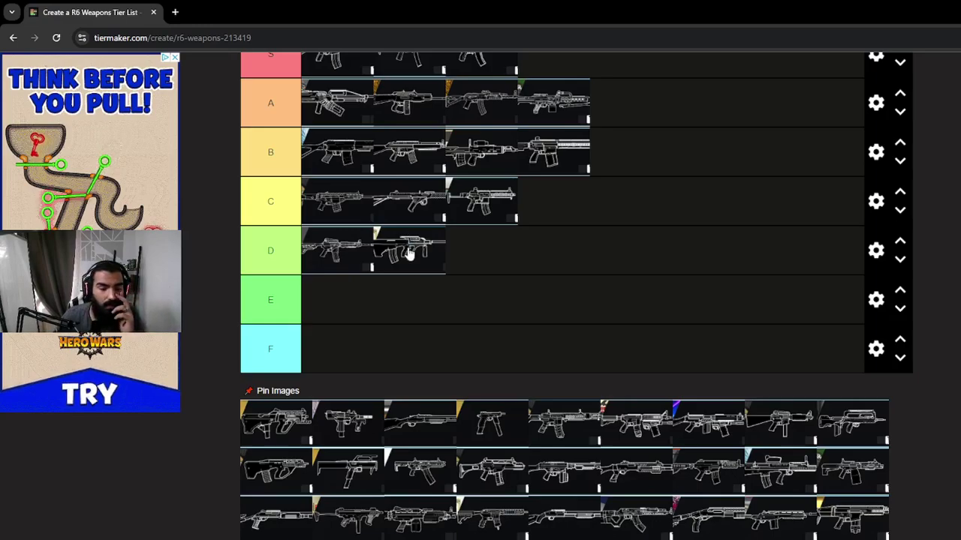
{"action": "left_click_drag", "start_coordinate": [405, 257], "coordinate": [350, 302]}
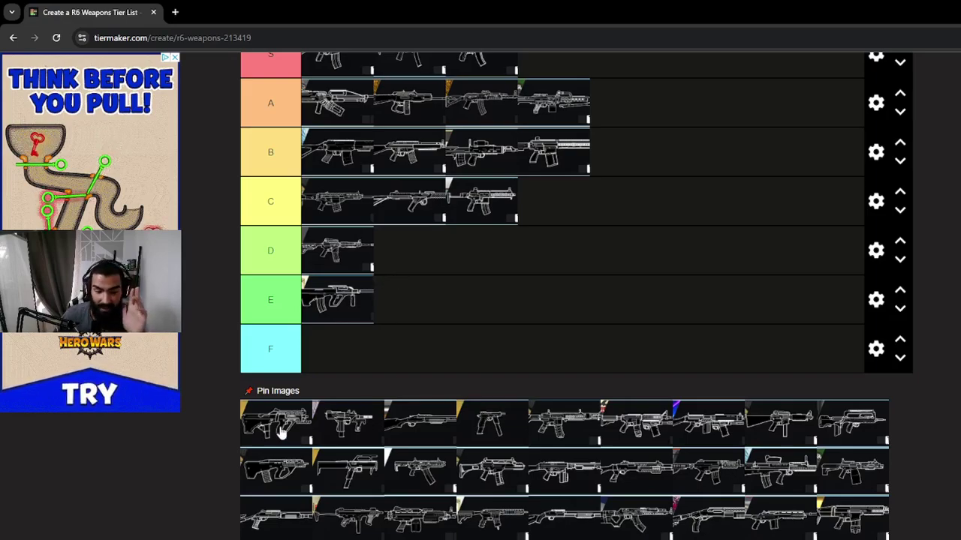
{"action": "left_click_drag", "start_coordinate": [280, 431], "coordinate": [418, 259]}
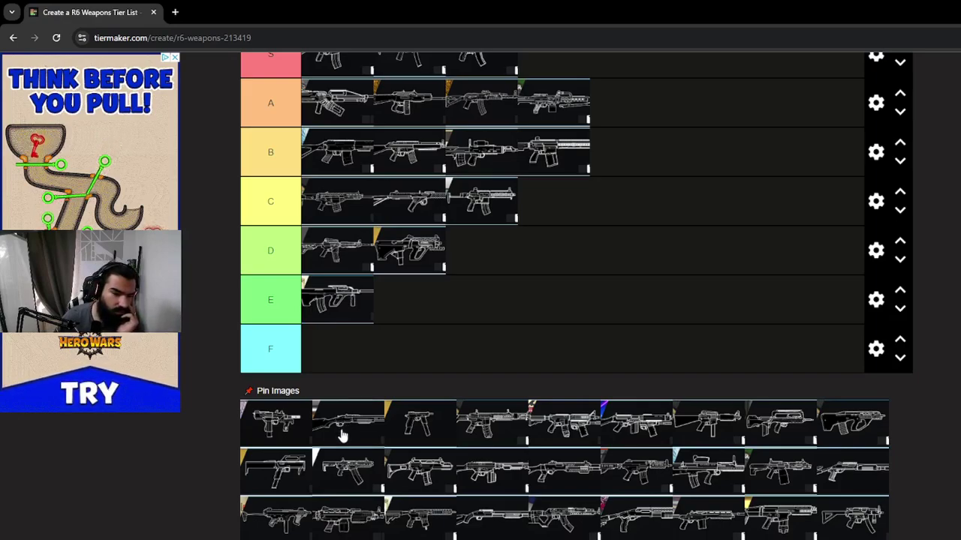
- Add two pool rifles to S and one each to D, B and C
{"action": "mouse_move", "coordinate": [341, 426]}
{"action": "left_mouse_down"}
{"action": "mouse_move", "coordinate": [538, 44]}
{"action": "mouse_move", "coordinate": [546, 60]}
{"action": "left_mouse_up"}
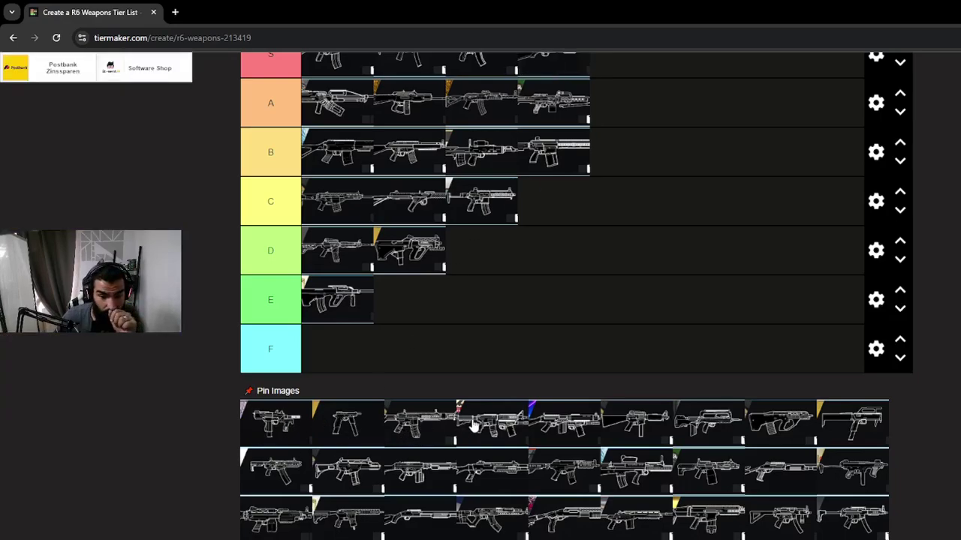
{"action": "left_click_drag", "start_coordinate": [478, 426], "coordinate": [626, 62]}
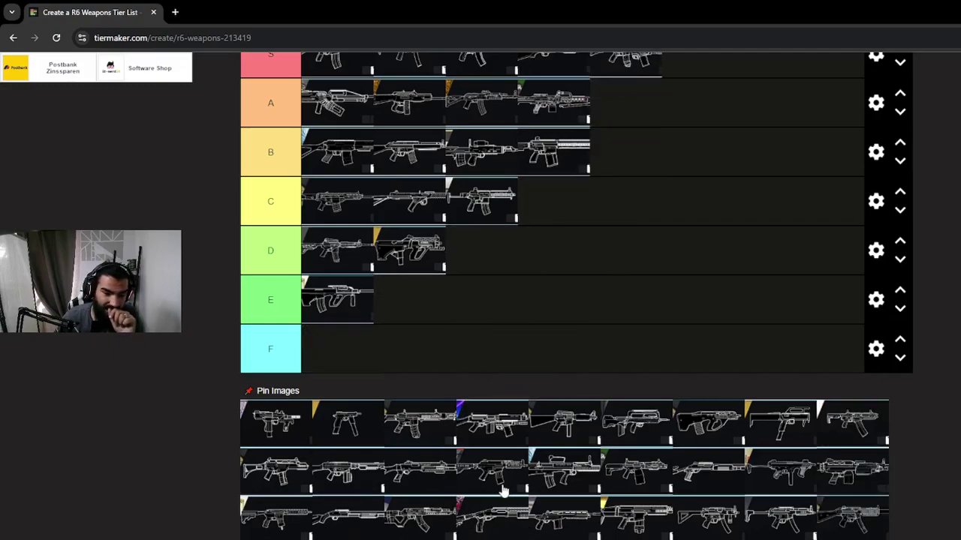
{"action": "left_click_drag", "start_coordinate": [489, 417], "coordinate": [477, 262]}
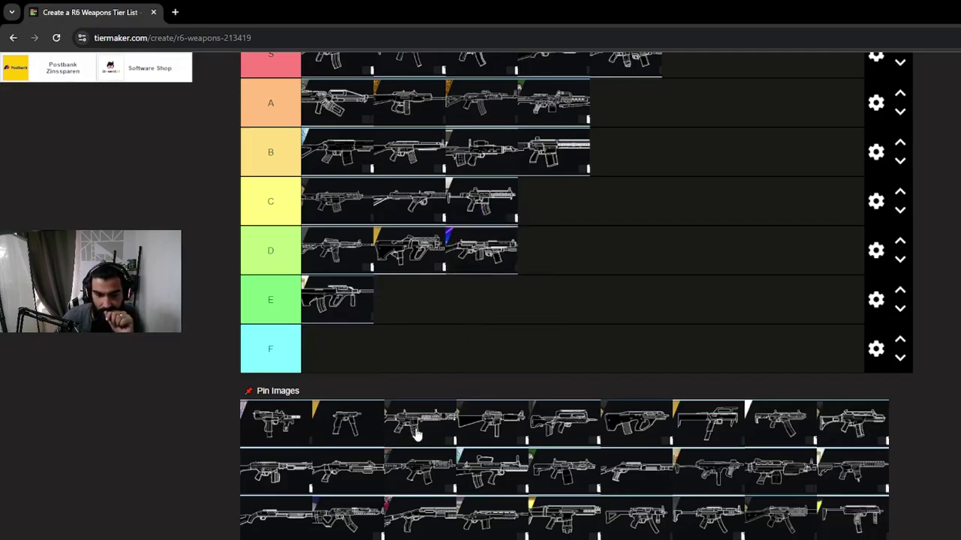
{"action": "mouse_move", "coordinate": [417, 436]}
{"action": "left_mouse_down"}
{"action": "mouse_move", "coordinate": [642, 164]}
{"action": "mouse_move", "coordinate": [606, 160]}
{"action": "mouse_move", "coordinate": [625, 183]}
{"action": "mouse_move", "coordinate": [624, 155]}
{"action": "mouse_move", "coordinate": [457, 172]}
{"action": "mouse_move", "coordinate": [300, 150]}
{"action": "mouse_move", "coordinate": [307, 163]}
{"action": "mouse_move", "coordinate": [498, 181]}
{"action": "mouse_move", "coordinate": [332, 154]}
{"action": "left_mouse_up"}
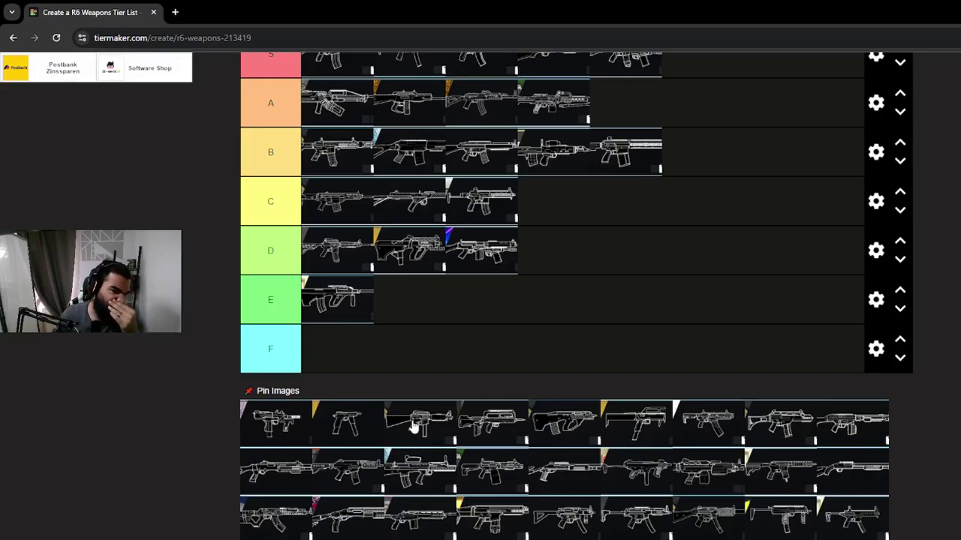
{"action": "left_click_drag", "start_coordinate": [412, 426], "coordinate": [559, 201]}
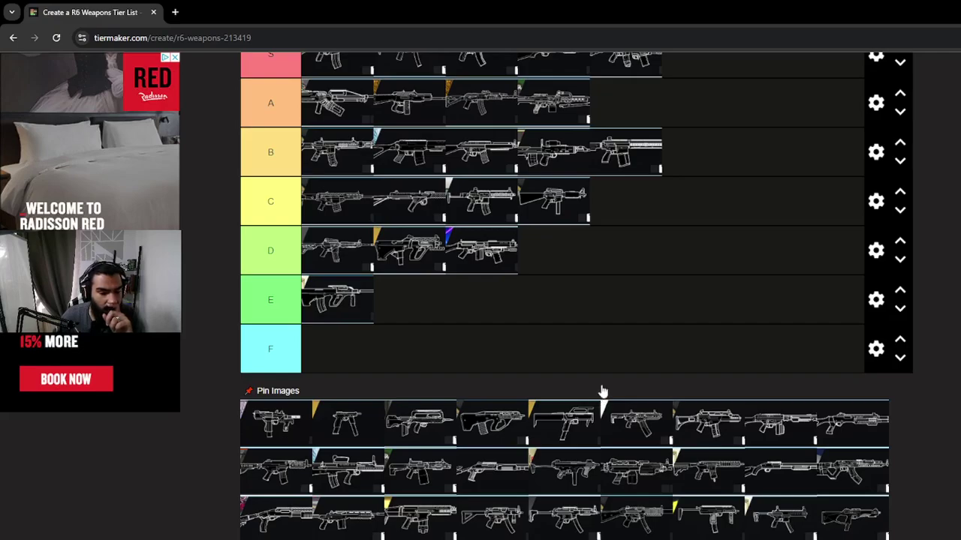
- Add pool weapons to A, E and D, and promote D's yellow-tagged weapon to C
{"action": "mouse_move", "coordinate": [279, 474]}
{"action": "left_mouse_down"}
{"action": "mouse_move", "coordinate": [537, 184]}
{"action": "mouse_move", "coordinate": [633, 109]}
{"action": "left_mouse_up"}
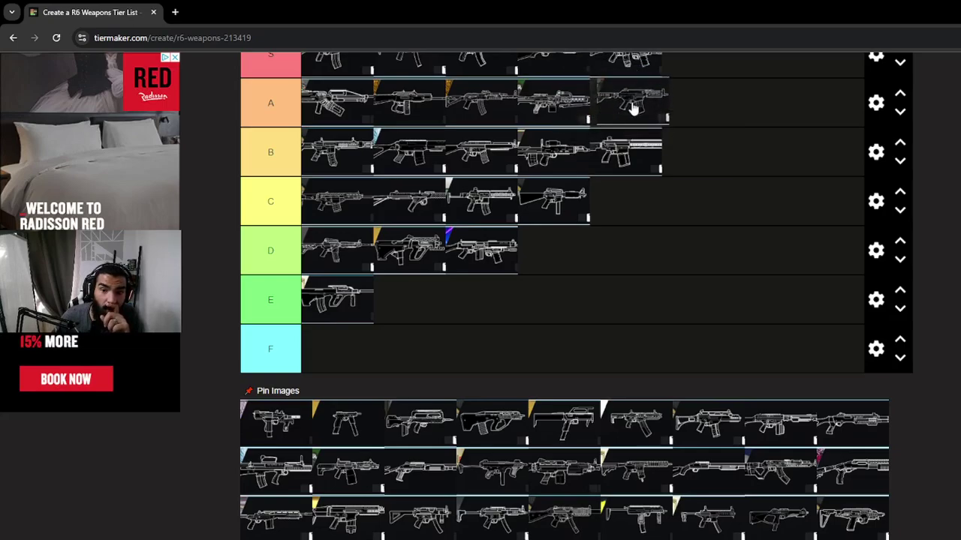
{"action": "left_click_drag", "start_coordinate": [632, 109], "coordinate": [632, 105]}
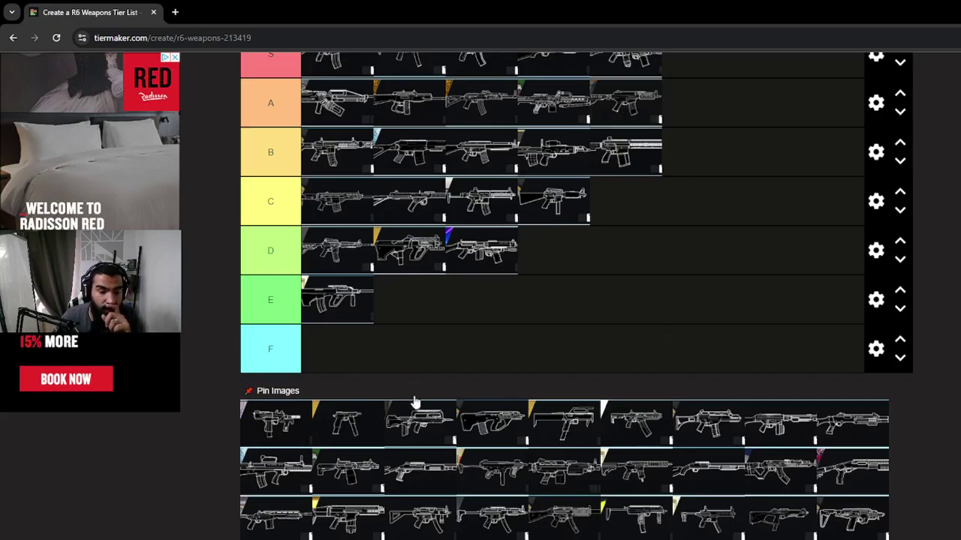
{"action": "mouse_move", "coordinate": [408, 426]}
{"action": "left_mouse_down"}
{"action": "mouse_move", "coordinate": [400, 289]}
{"action": "mouse_move", "coordinate": [400, 304]}
{"action": "left_mouse_up"}
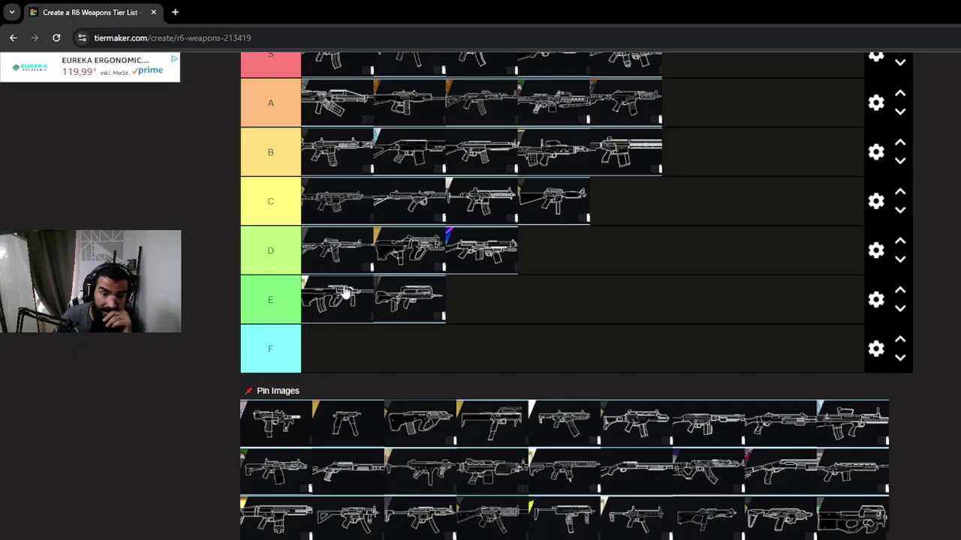
{"action": "left_click_drag", "start_coordinate": [408, 251], "coordinate": [563, 203]}
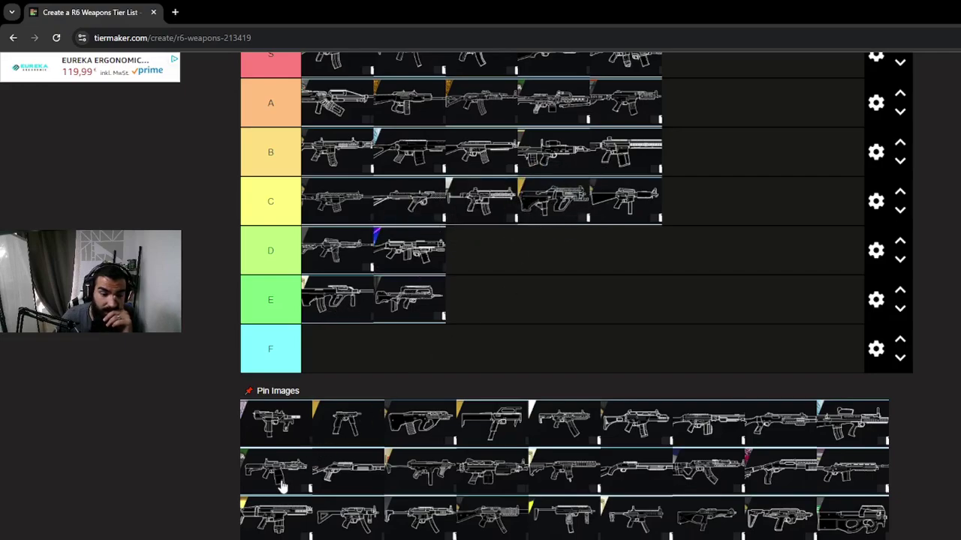
{"action": "mouse_move", "coordinate": [439, 427]}
{"action": "left_mouse_down"}
{"action": "mouse_move", "coordinate": [506, 252]}
{"action": "mouse_move", "coordinate": [557, 206]}
{"action": "mouse_move", "coordinate": [488, 255]}
{"action": "left_mouse_up"}
- Place pool weapons into the empty F tier and at the end of tier B
{"action": "scroll", "coordinate": [389, 339], "scroll_direction": "down", "scroll_amount": 1}
{"action": "scroll", "coordinate": [389, 337], "scroll_direction": "down", "scroll_amount": 1}
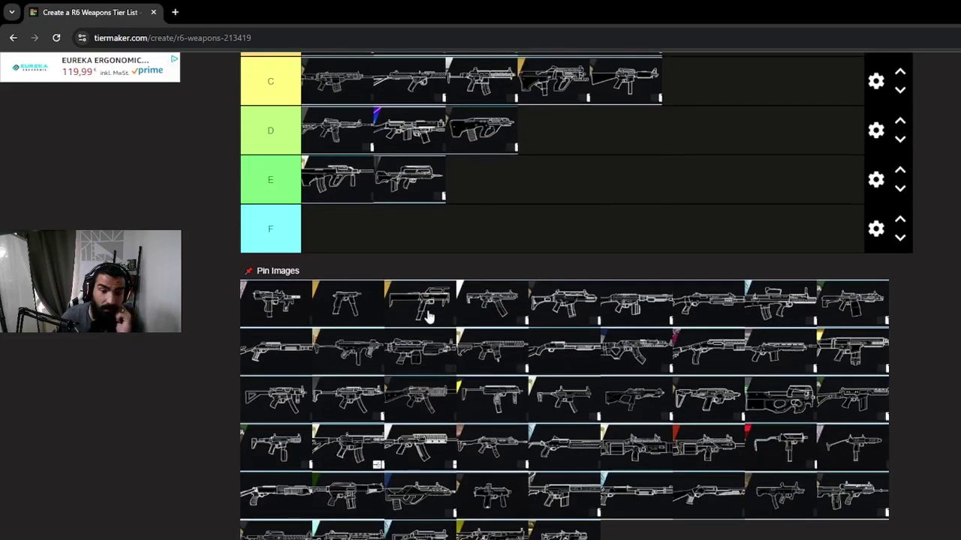
{"action": "left_click_drag", "start_coordinate": [426, 311], "coordinate": [359, 232]}
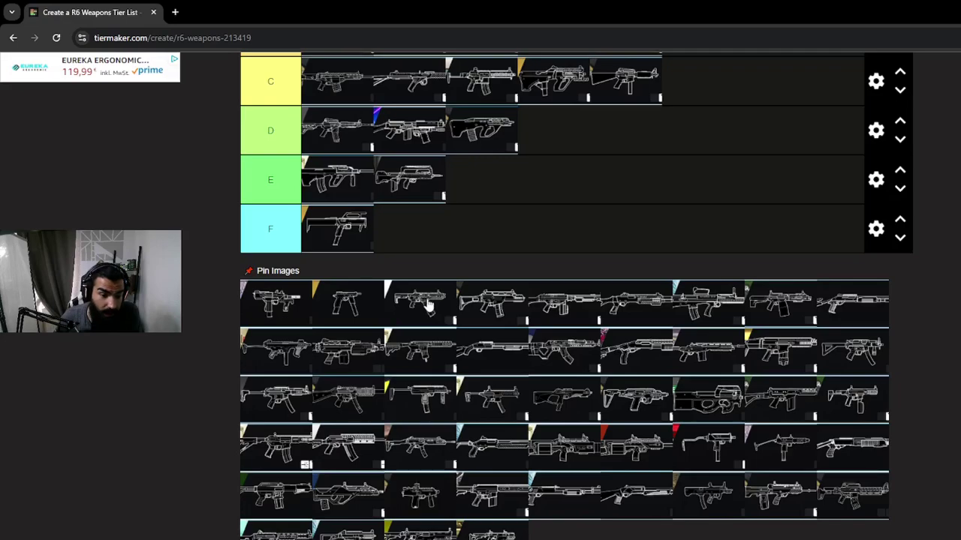
{"action": "scroll", "coordinate": [411, 302], "scroll_direction": "up", "scroll_amount": 1}
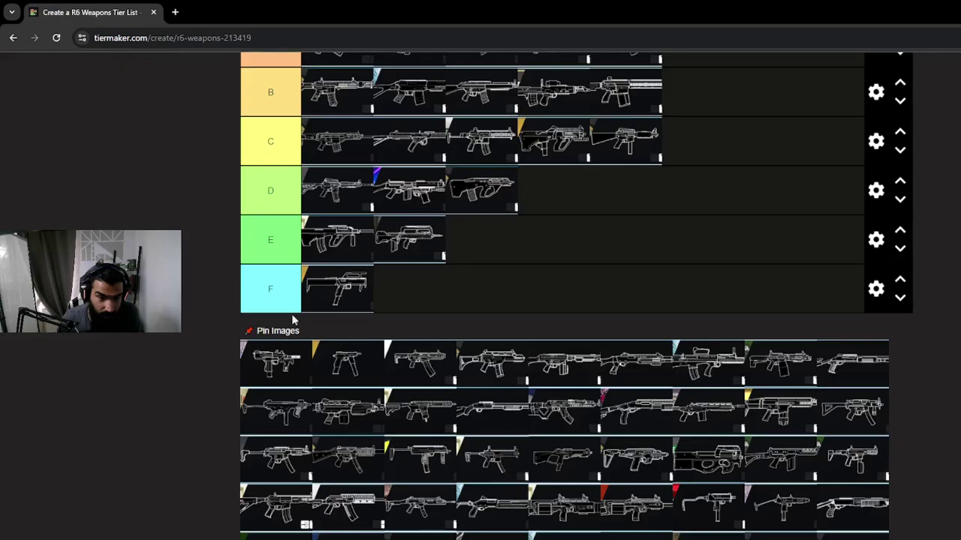
{"action": "scroll", "coordinate": [323, 433], "scroll_direction": "up", "scroll_amount": 1}
{"action": "left_click_drag", "start_coordinate": [274, 426], "coordinate": [727, 159]}
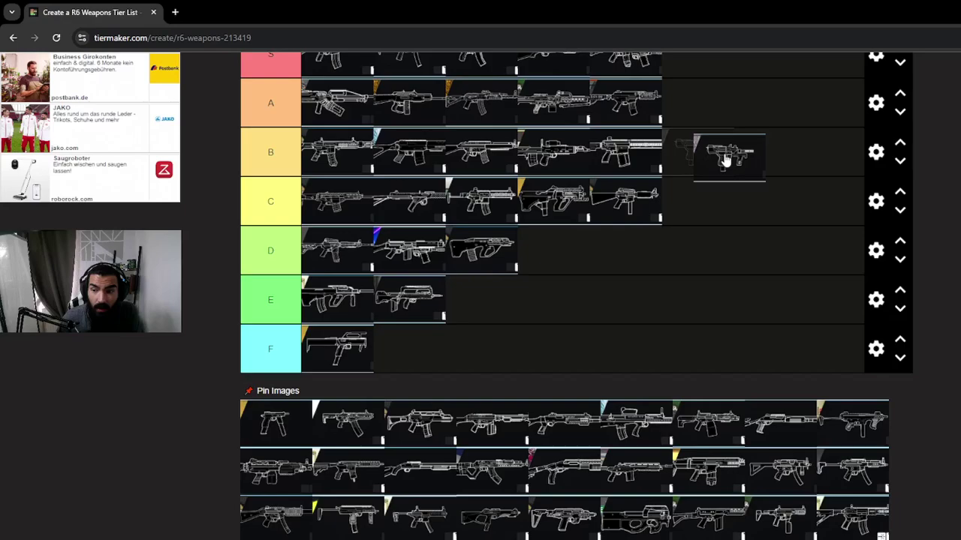
{"action": "left_click_drag", "start_coordinate": [727, 159], "coordinate": [725, 159]}
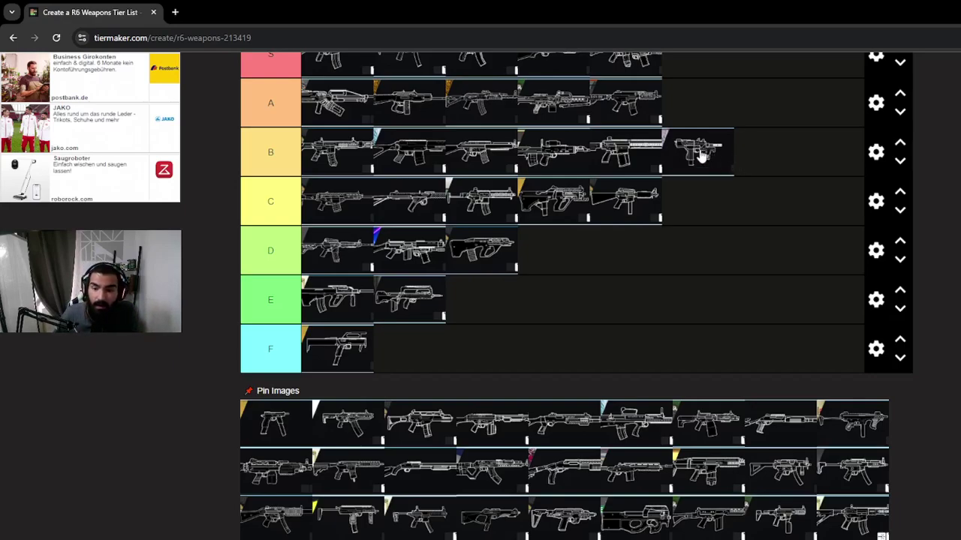
{"action": "mouse_move", "coordinate": [702, 155]}
{"action": "left_mouse_down"}
{"action": "mouse_move", "coordinate": [692, 153]}
{"action": "mouse_move", "coordinate": [715, 153]}
{"action": "left_mouse_up"}
- Move the pistol into C, then add one pool weapon each to D, A and S
{"action": "left_click_drag", "start_coordinate": [300, 409], "coordinate": [697, 204]}
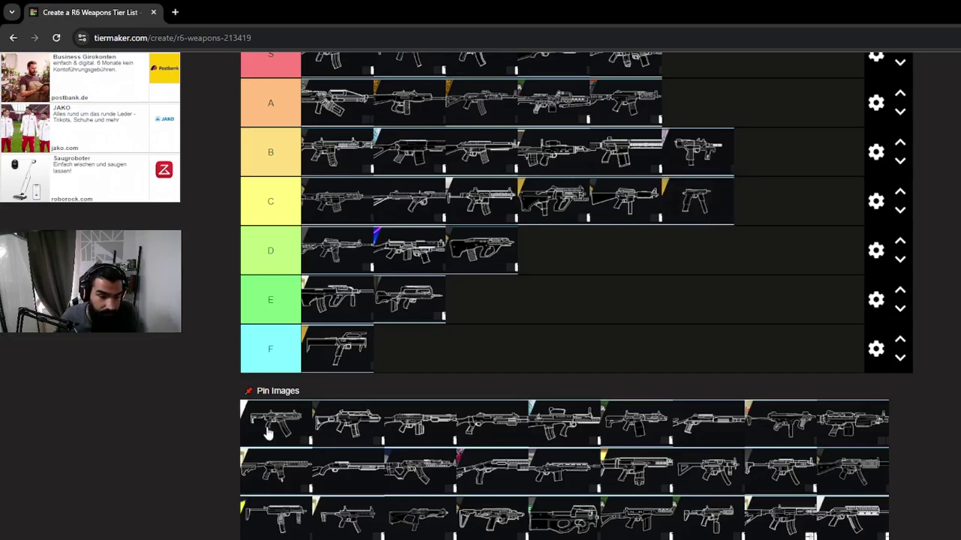
{"action": "scroll", "coordinate": [287, 433], "scroll_direction": "up", "scroll_amount": 1}
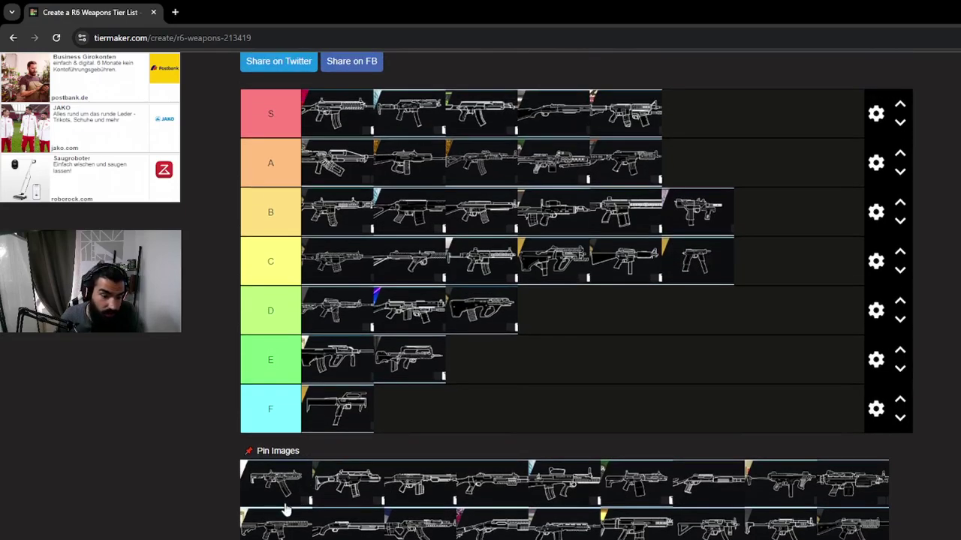
{"action": "left_click_drag", "start_coordinate": [275, 486], "coordinate": [571, 318]}
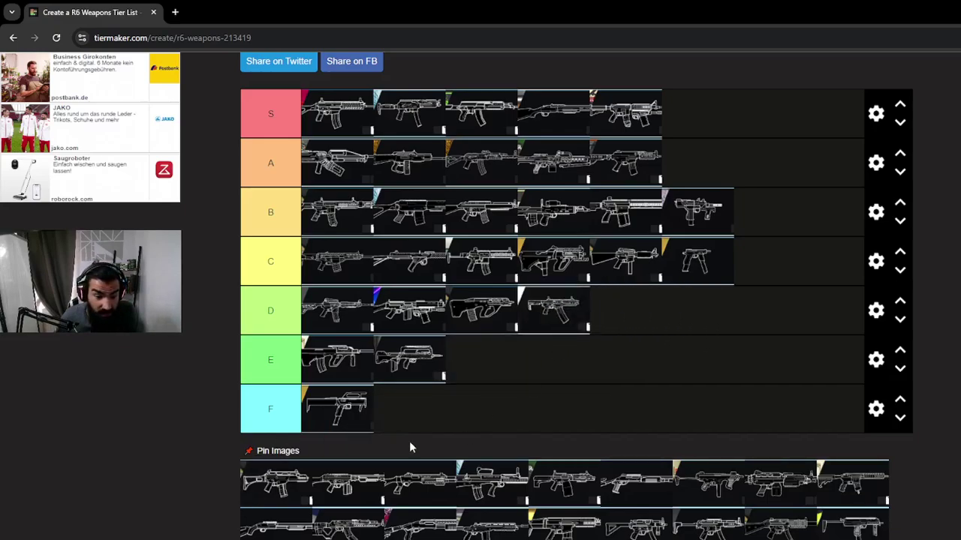
{"action": "mouse_move", "coordinate": [271, 484]}
{"action": "left_mouse_down"}
{"action": "mouse_move", "coordinate": [526, 360]}
{"action": "mouse_move", "coordinate": [697, 163]}
{"action": "left_mouse_up"}
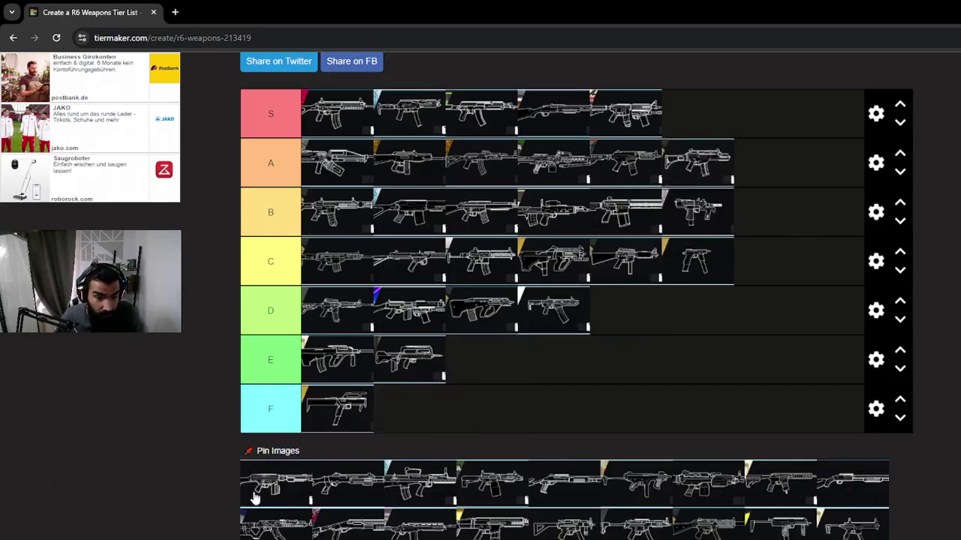
{"action": "left_click_drag", "start_coordinate": [257, 497], "coordinate": [695, 124]}
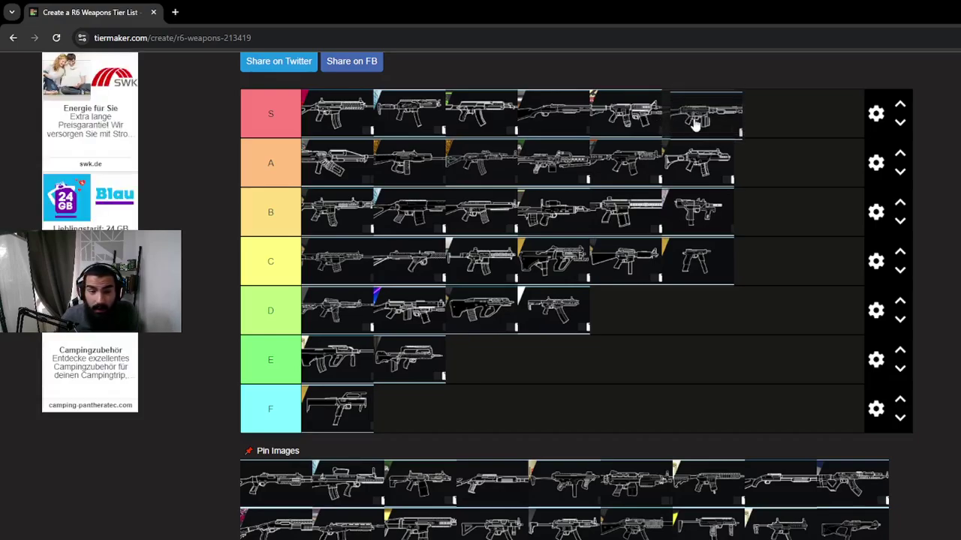
{"action": "left_click_drag", "start_coordinate": [695, 124], "coordinate": [685, 124]}
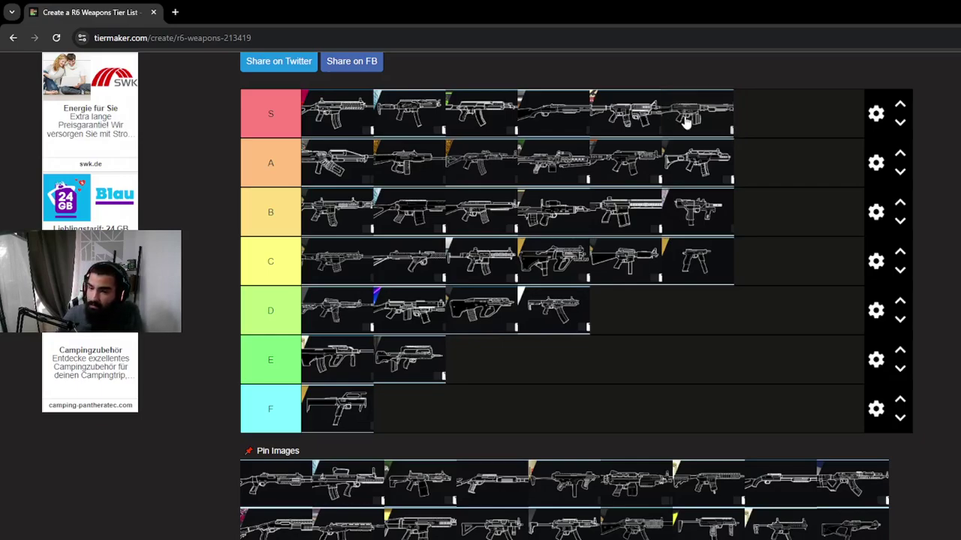
{"action": "left_click_drag", "start_coordinate": [685, 124], "coordinate": [697, 120]}
{"action": "scroll", "coordinate": [483, 358], "scroll_direction": "down", "scroll_amount": 1}
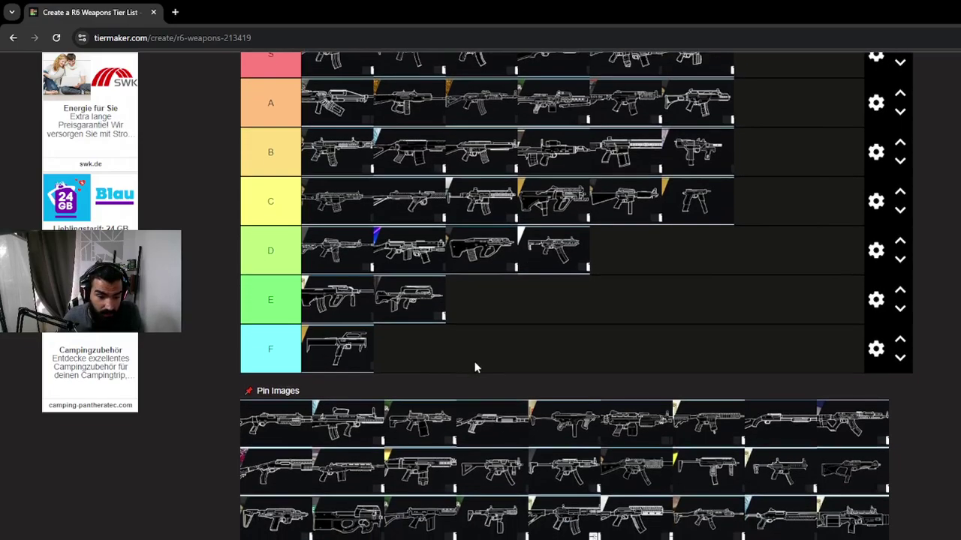
- Rank pool weapons into E, B and C, bringing B and C to seven each
{"action": "scroll", "coordinate": [842, 63], "scroll_direction": "up", "scroll_amount": 2}
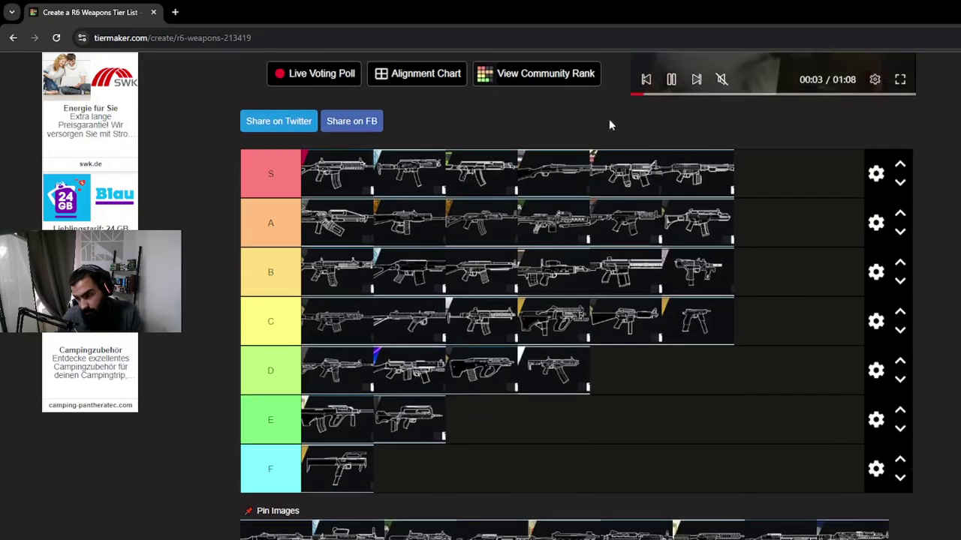
{"action": "scroll", "coordinate": [552, 236], "scroll_direction": "down", "scroll_amount": 2}
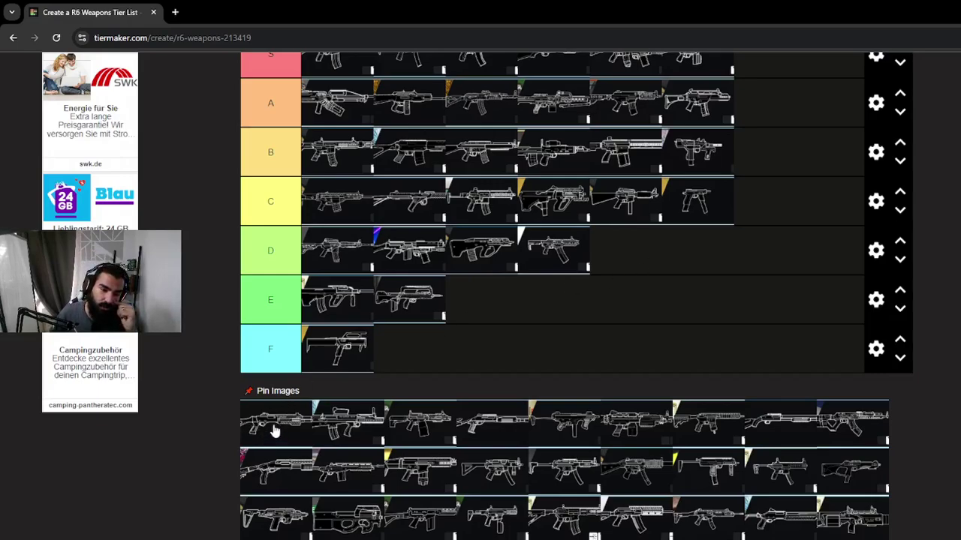
{"action": "left_click_drag", "start_coordinate": [274, 432], "coordinate": [493, 304]}
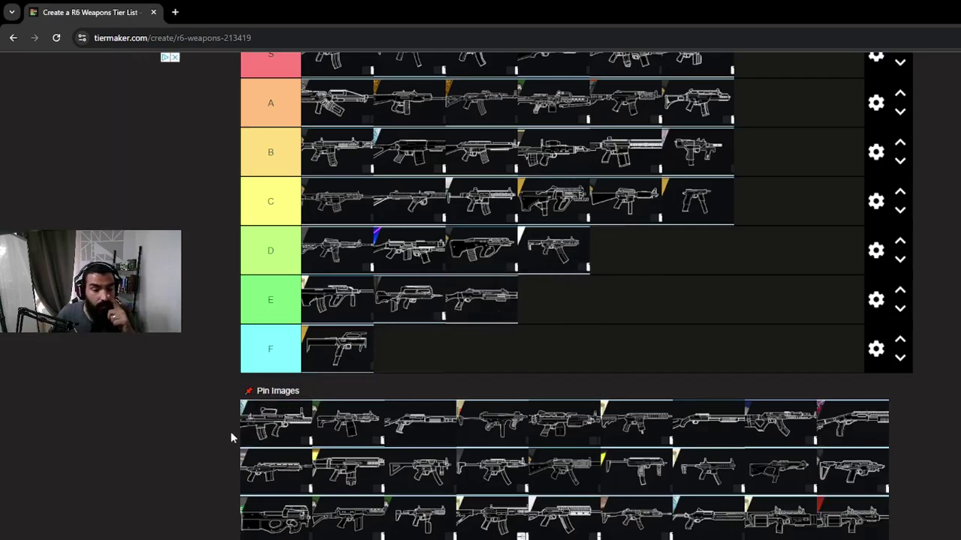
{"action": "left_click_drag", "start_coordinate": [270, 425], "coordinate": [785, 159]}
{"action": "scroll", "coordinate": [569, 338], "scroll_direction": "down", "scroll_amount": 1}
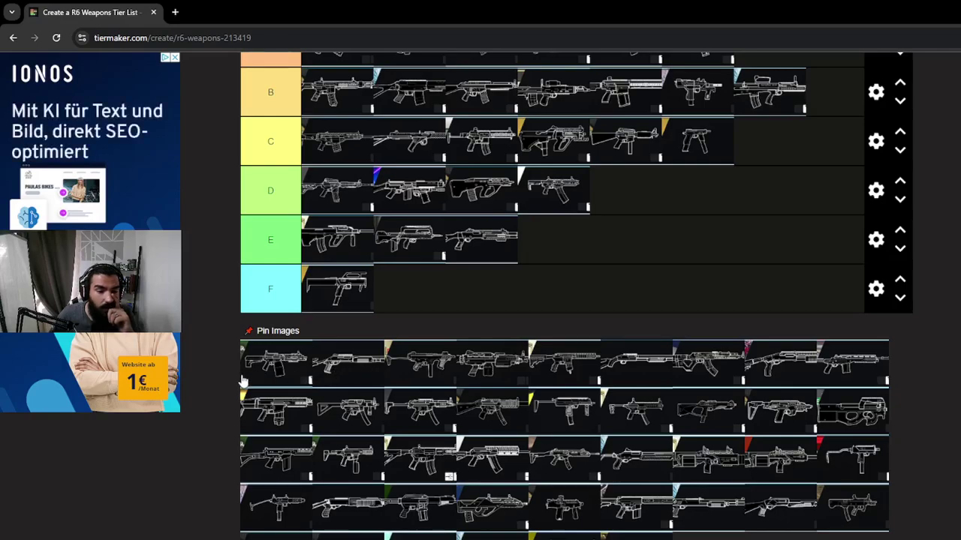
{"action": "scroll", "coordinate": [255, 379], "scroll_direction": "up", "scroll_amount": 2}
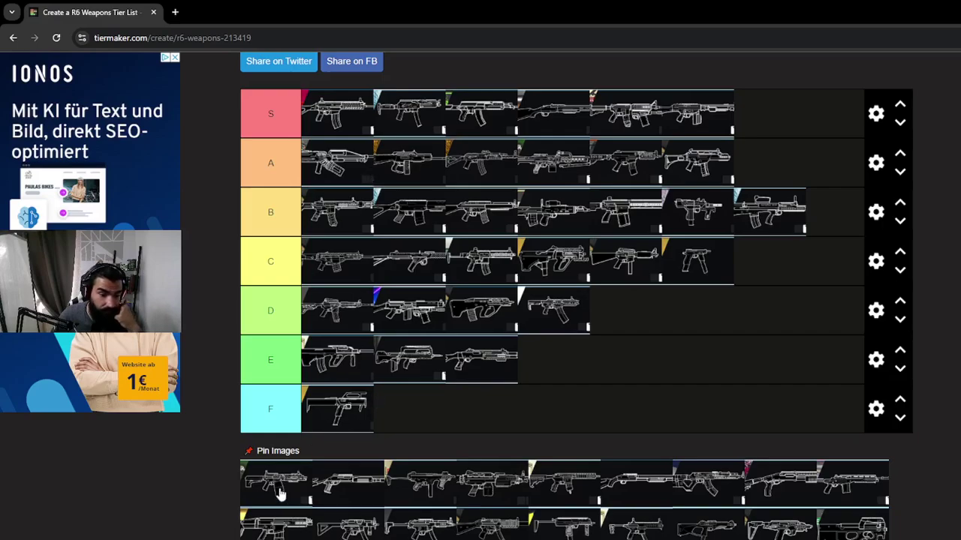
{"action": "left_click_drag", "start_coordinate": [278, 492], "coordinate": [766, 266]}
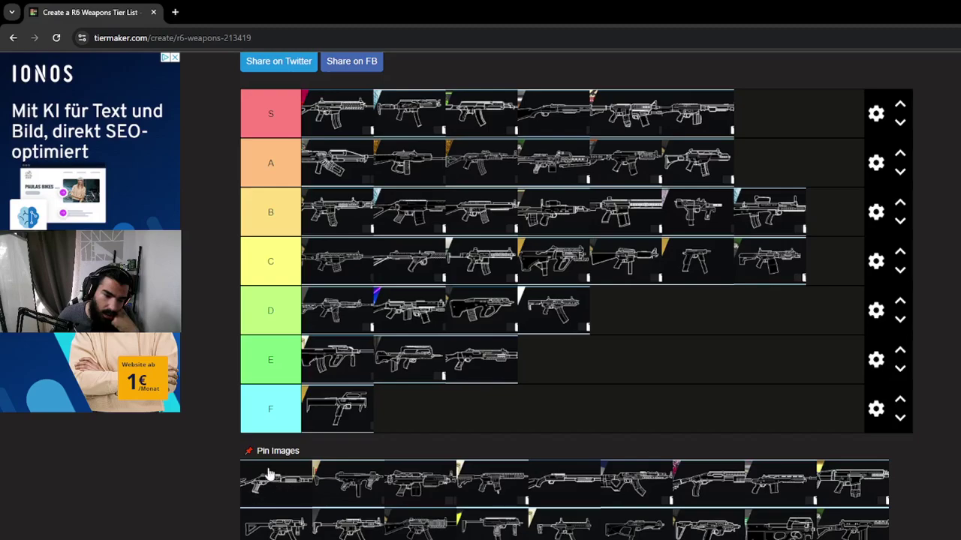
- Start a second line in tier C with two pool weapons and dismiss the side ad
{"action": "left_click_drag", "start_coordinate": [263, 494], "coordinate": [803, 289]}
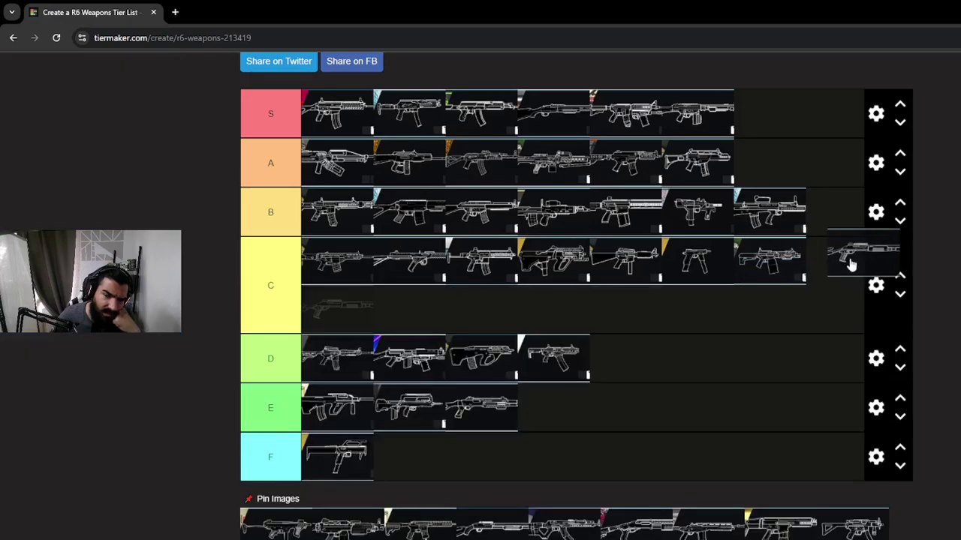
{"action": "mouse_move", "coordinate": [803, 289]}
{"action": "left_mouse_down"}
{"action": "mouse_move", "coordinate": [300, 310]}
{"action": "mouse_move", "coordinate": [328, 315]}
{"action": "left_mouse_up"}
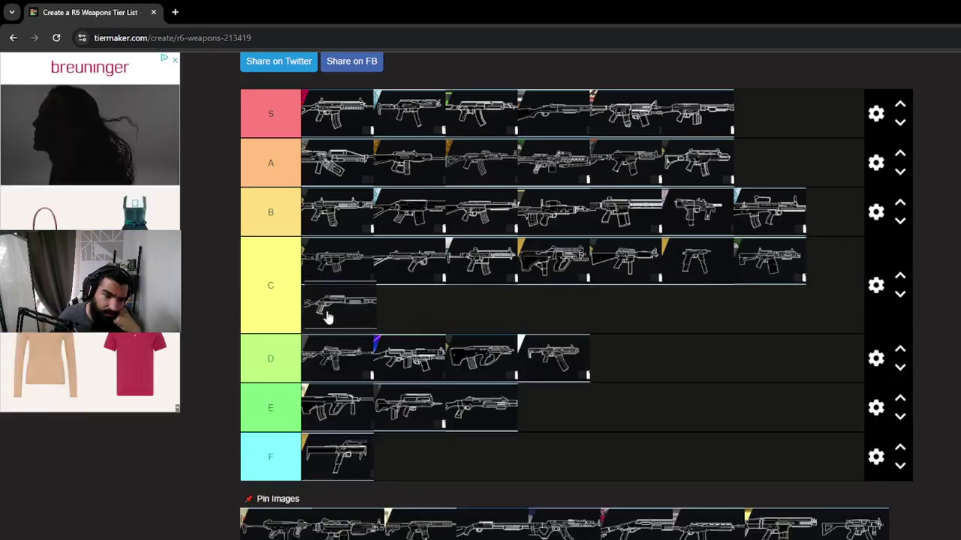
{"action": "left_click", "coordinate": [174, 63]}
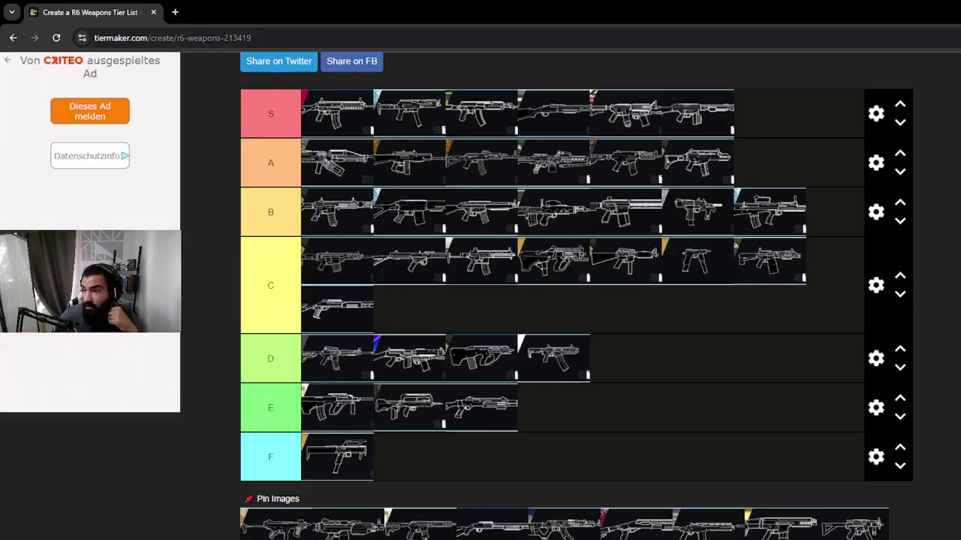
{"action": "scroll", "coordinate": [343, 354], "scroll_direction": "down", "scroll_amount": 1}
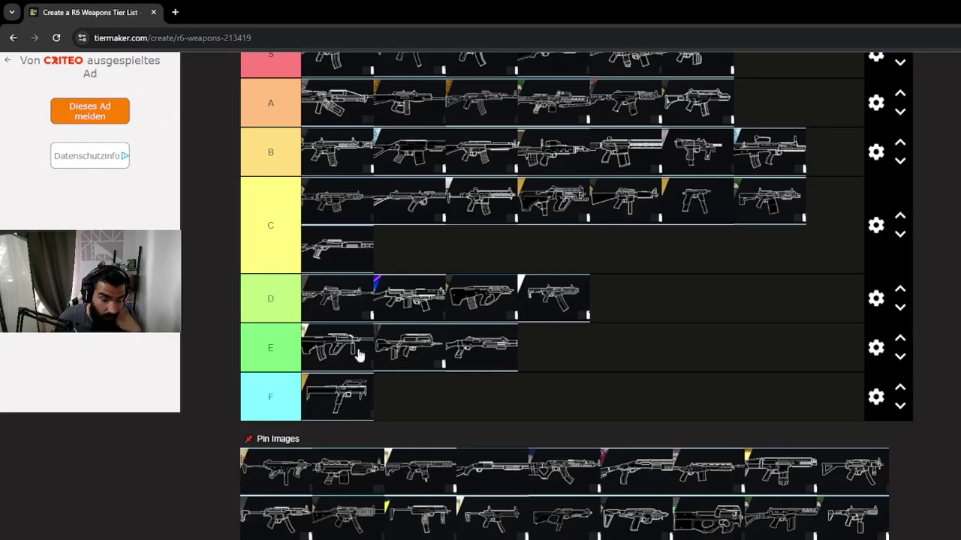
{"action": "scroll", "coordinate": [285, 397], "scroll_direction": "down", "scroll_amount": 1}
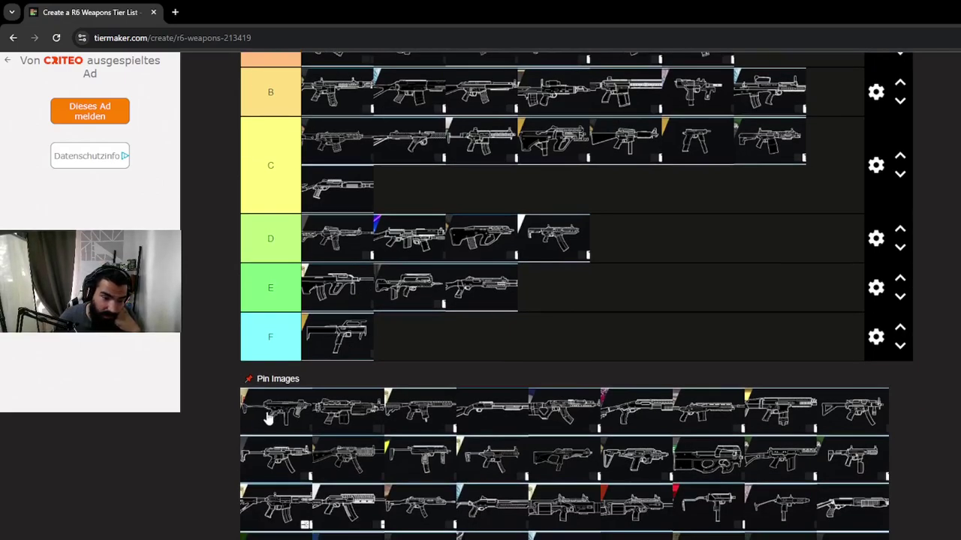
{"action": "left_click_drag", "start_coordinate": [267, 418], "coordinate": [430, 188]}
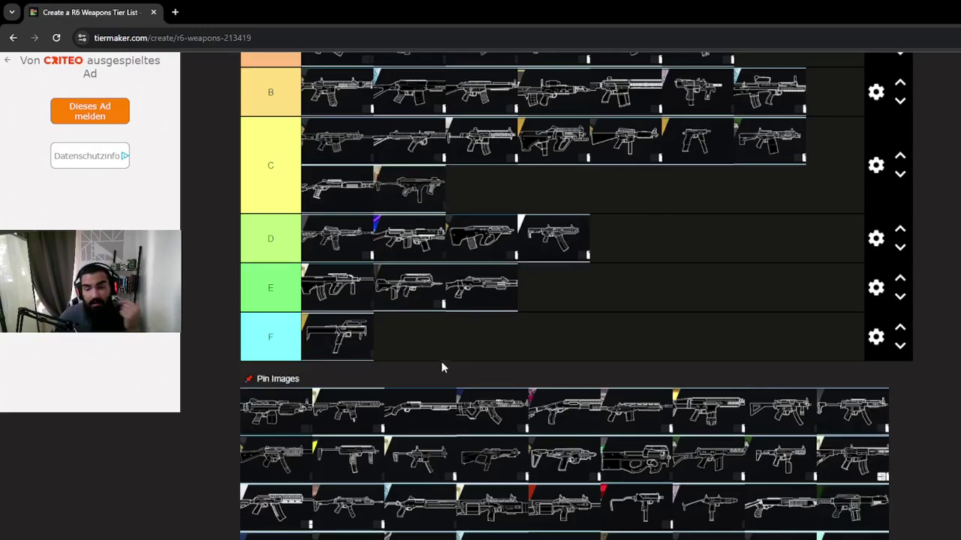
- Rank another pooled weapon in tier C
{"action": "scroll", "coordinate": [443, 203], "scroll_direction": "down", "scroll_amount": 1}
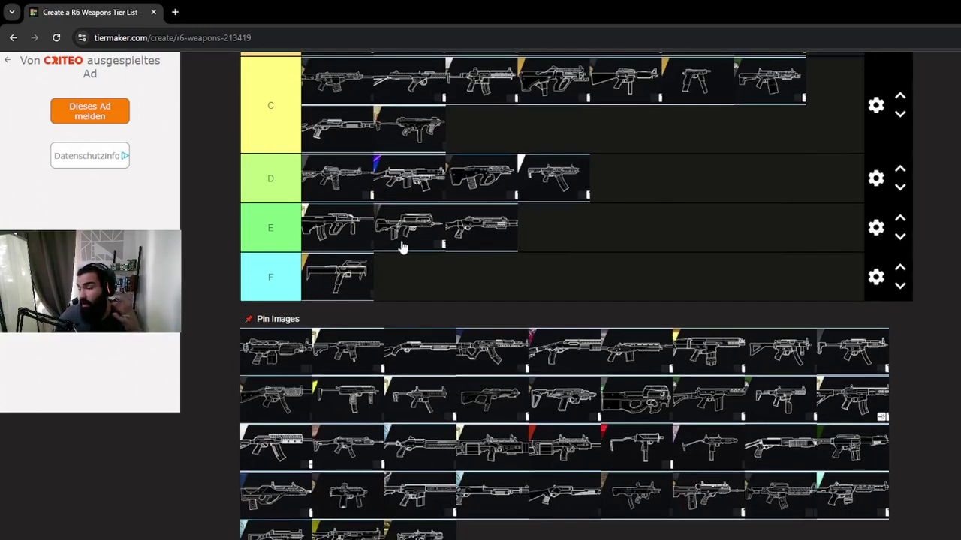
{"action": "scroll", "coordinate": [398, 249], "scroll_direction": "up", "scroll_amount": 3}
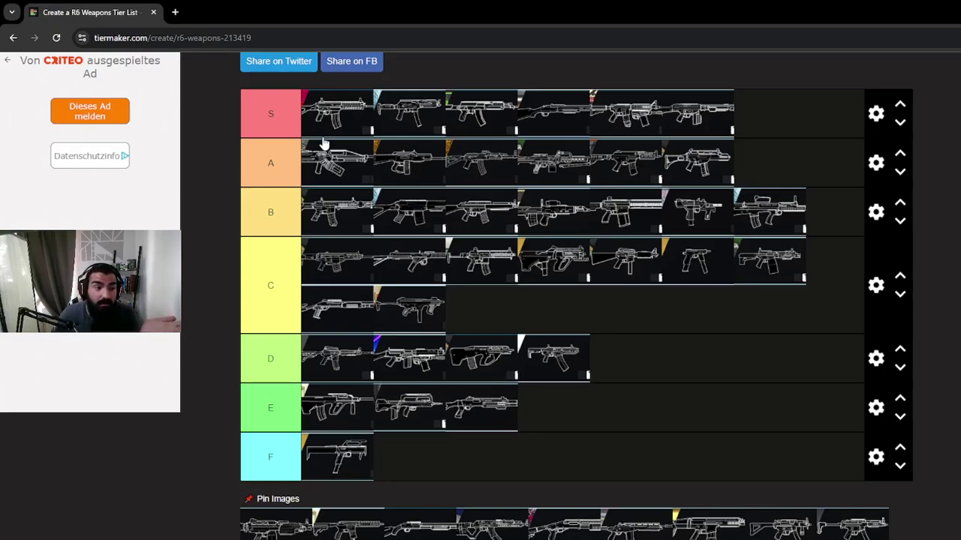
{"action": "scroll", "coordinate": [375, 173], "scroll_direction": "down", "scroll_amount": 2}
{"action": "scroll", "coordinate": [436, 218], "scroll_direction": "up", "scroll_amount": 1}
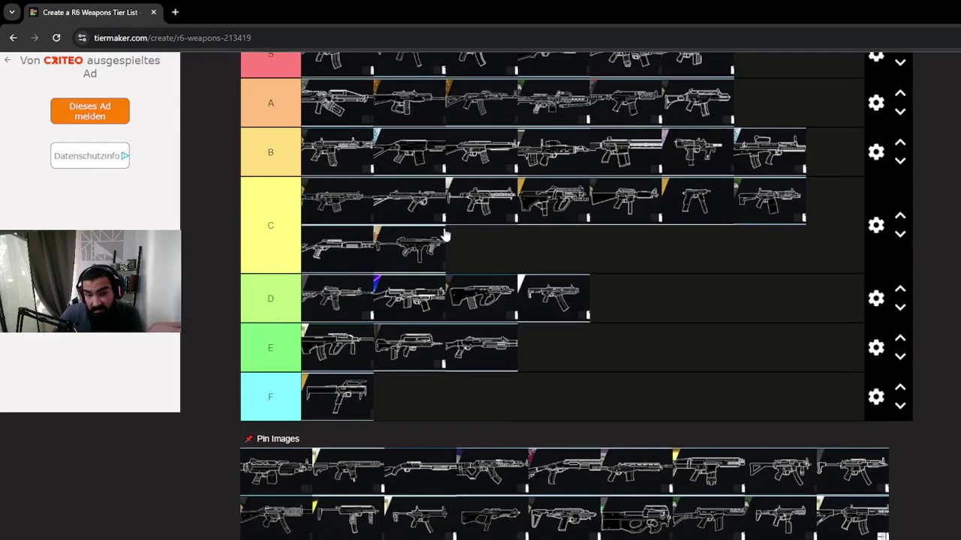
{"action": "scroll", "coordinate": [499, 127], "scroll_direction": "up", "scroll_amount": 2}
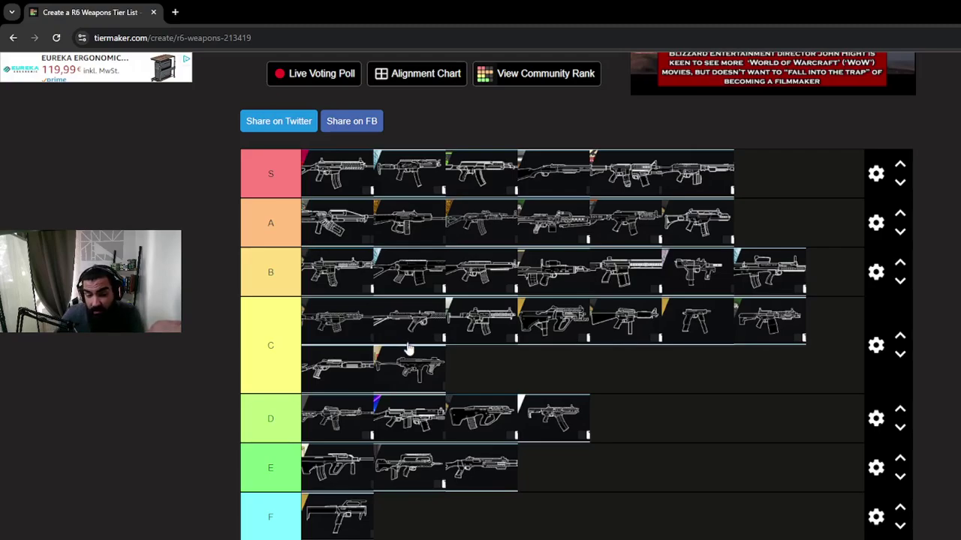
{"action": "scroll", "coordinate": [407, 349], "scroll_direction": "down", "scroll_amount": 2}
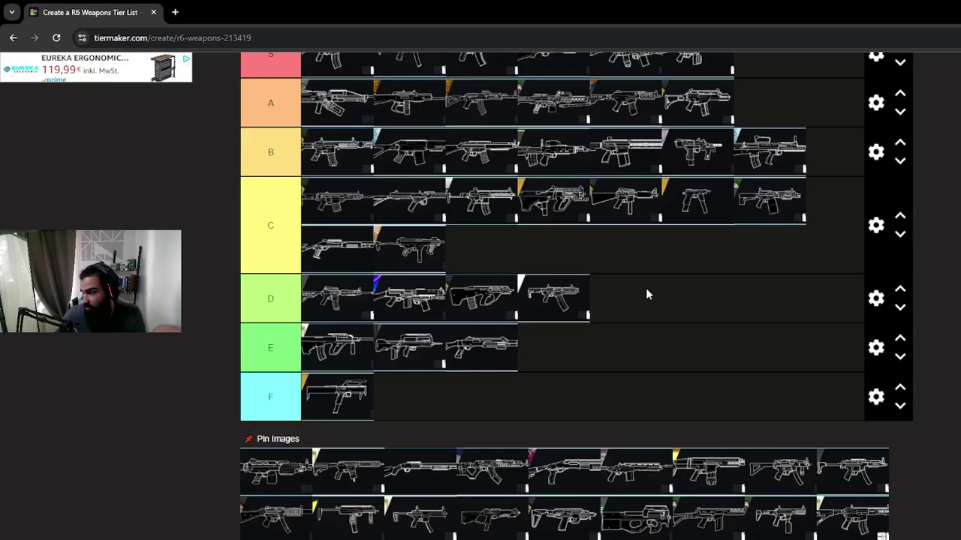
{"action": "scroll", "coordinate": [641, 294], "scroll_direction": "down", "scroll_amount": 1}
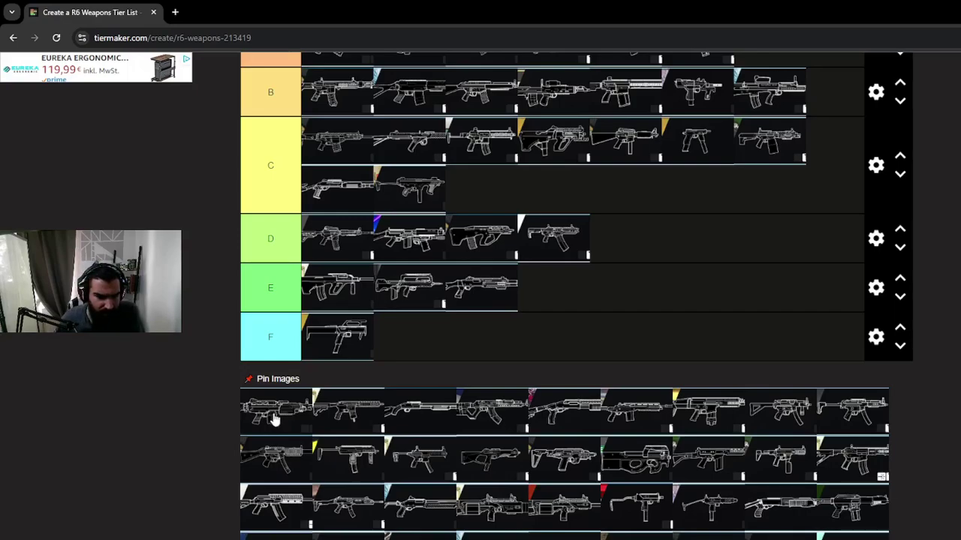
{"action": "left_click_drag", "start_coordinate": [275, 420], "coordinate": [488, 194]}
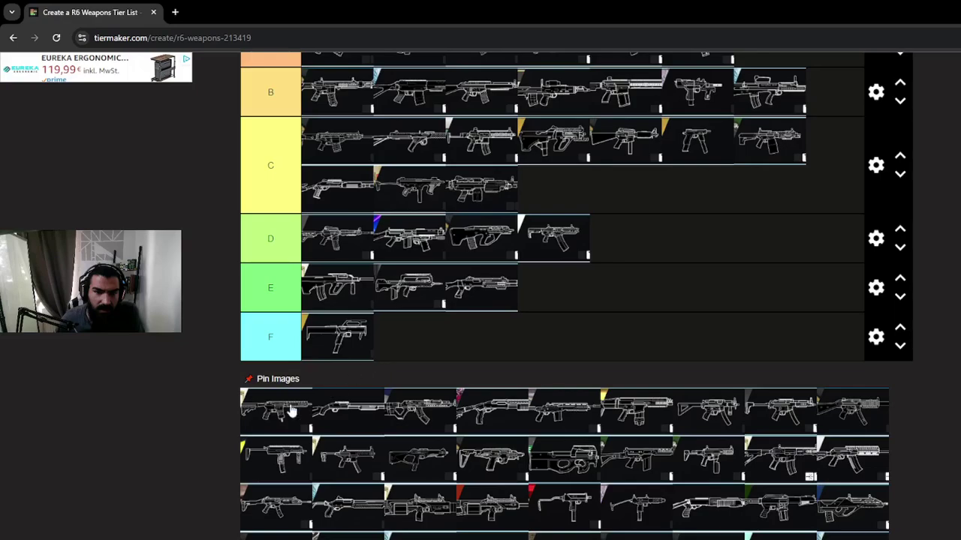
- Put two pooled weapons into tier S and move S's last weapon down into tier A
{"action": "scroll", "coordinate": [278, 418], "scroll_direction": "up", "scroll_amount": 1}
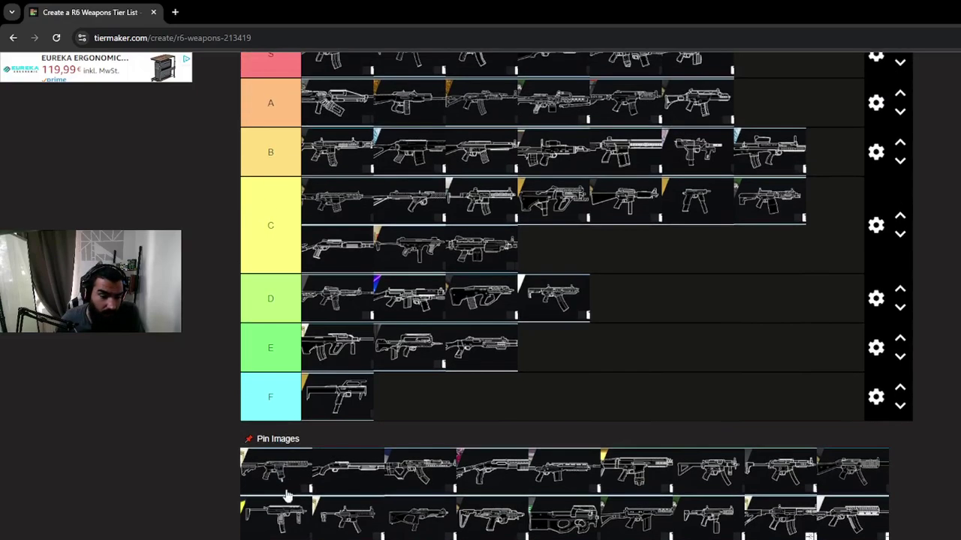
{"action": "mouse_move", "coordinate": [283, 476]}
{"action": "left_mouse_down"}
{"action": "mouse_move", "coordinate": [801, 92]}
{"action": "mouse_move", "coordinate": [783, 113]}
{"action": "left_mouse_up"}
{"action": "scroll", "coordinate": [215, 309], "scroll_direction": "down", "scroll_amount": 3}
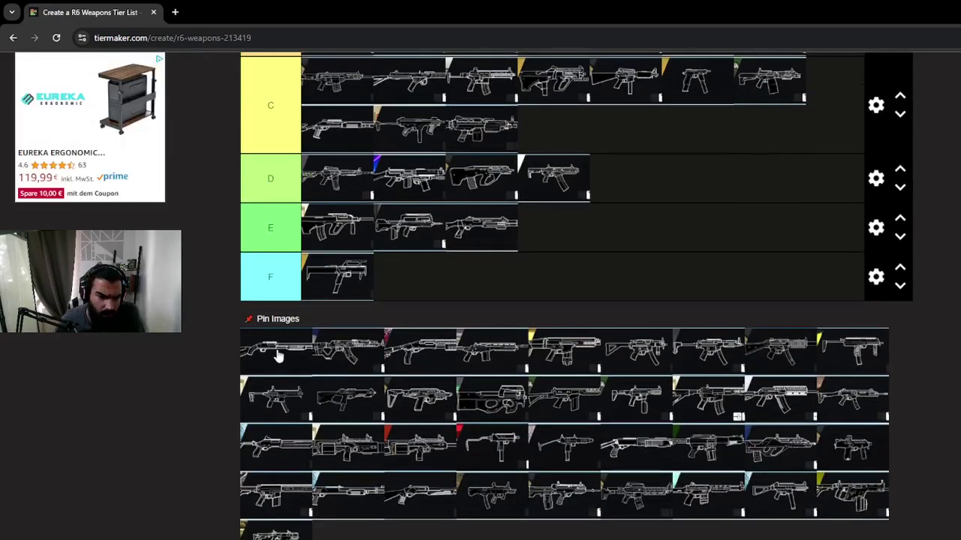
{"action": "scroll", "coordinate": [262, 440], "scroll_direction": "up", "scroll_amount": 1}
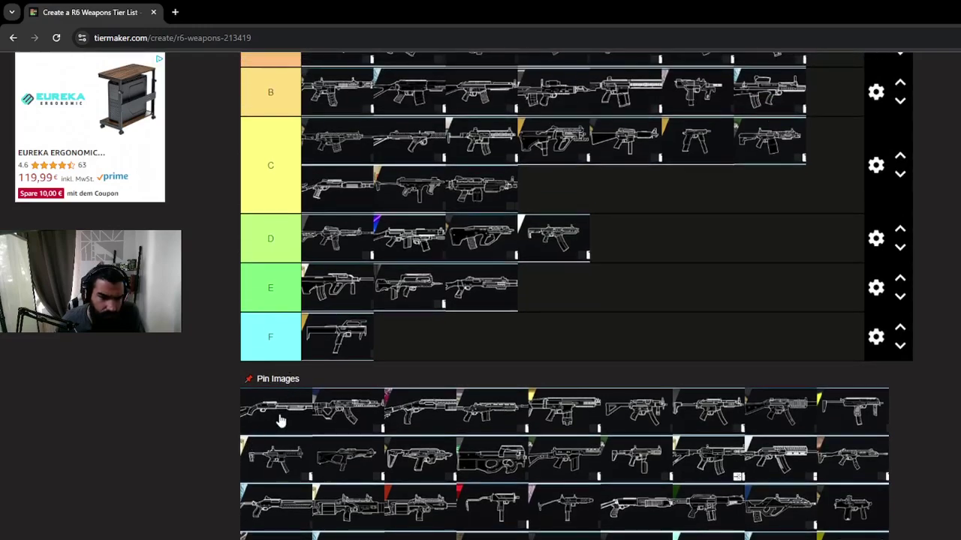
{"action": "scroll", "coordinate": [279, 422], "scroll_direction": "up", "scroll_amount": 1}
{"action": "scroll", "coordinate": [286, 450], "scroll_direction": "up", "scroll_amount": 1}
{"action": "left_click_drag", "start_coordinate": [274, 531], "coordinate": [773, 115]}
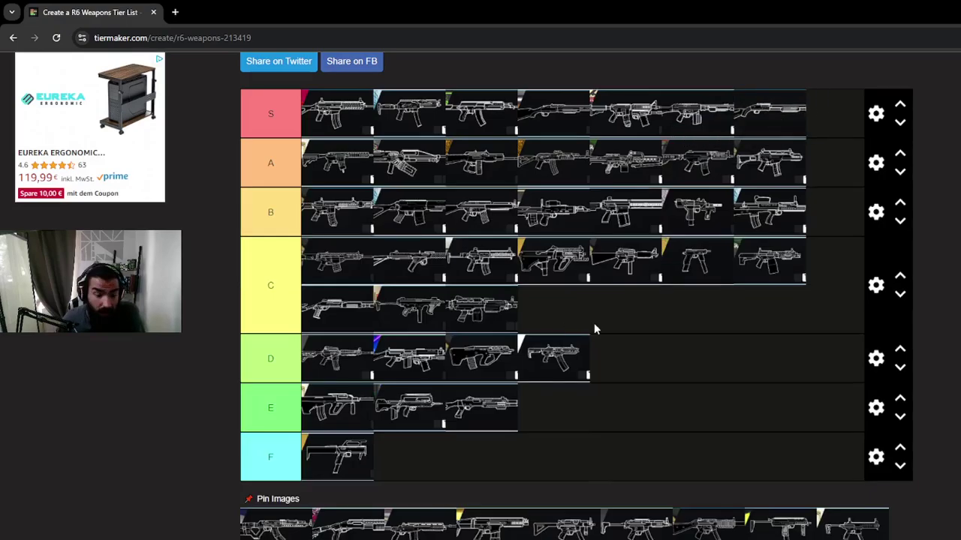
{"action": "scroll", "coordinate": [382, 414], "scroll_direction": "down", "scroll_amount": 1}
{"action": "scroll", "coordinate": [544, 323], "scroll_direction": "up", "scroll_amount": 1}
{"action": "mouse_move", "coordinate": [784, 113]}
{"action": "left_mouse_down"}
{"action": "mouse_move", "coordinate": [340, 158]}
{"action": "mouse_move", "coordinate": [455, 222]}
{"action": "left_mouse_up"}
- Move the next pooled weapon into tier B
{"action": "scroll", "coordinate": [407, 338], "scroll_direction": "down", "scroll_amount": 2}
{"action": "scroll", "coordinate": [278, 398], "scroll_direction": "down", "scroll_amount": 1}
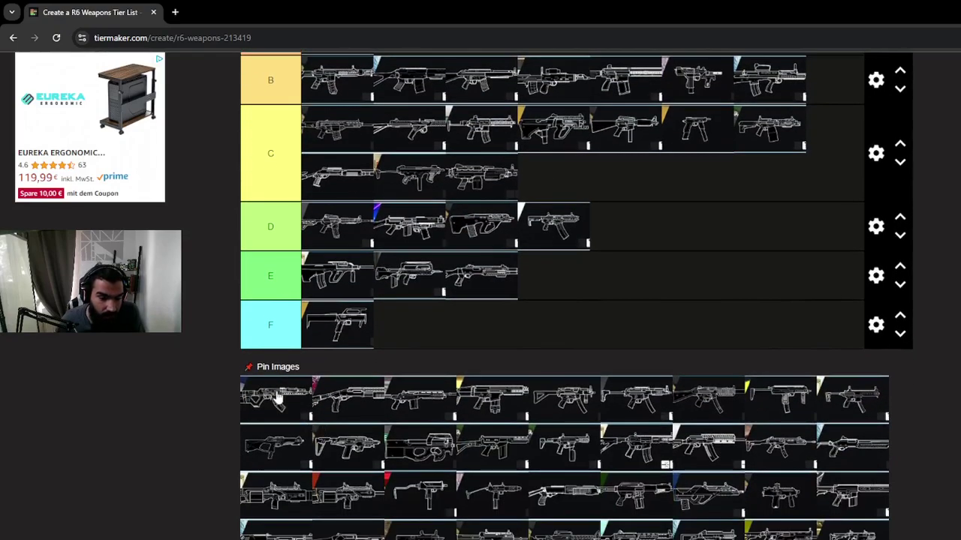
{"action": "mouse_move", "coordinate": [274, 412]}
{"action": "left_mouse_down"}
{"action": "mouse_move", "coordinate": [839, 90]}
{"action": "mouse_move", "coordinate": [338, 126]}
{"action": "left_mouse_up"}
{"action": "scroll", "coordinate": [564, 302], "scroll_direction": "down", "scroll_amount": 3}
- Drop the next pooled weapon at the end of tier C
{"action": "scroll", "coordinate": [269, 381], "scroll_direction": "up", "scroll_amount": 2}
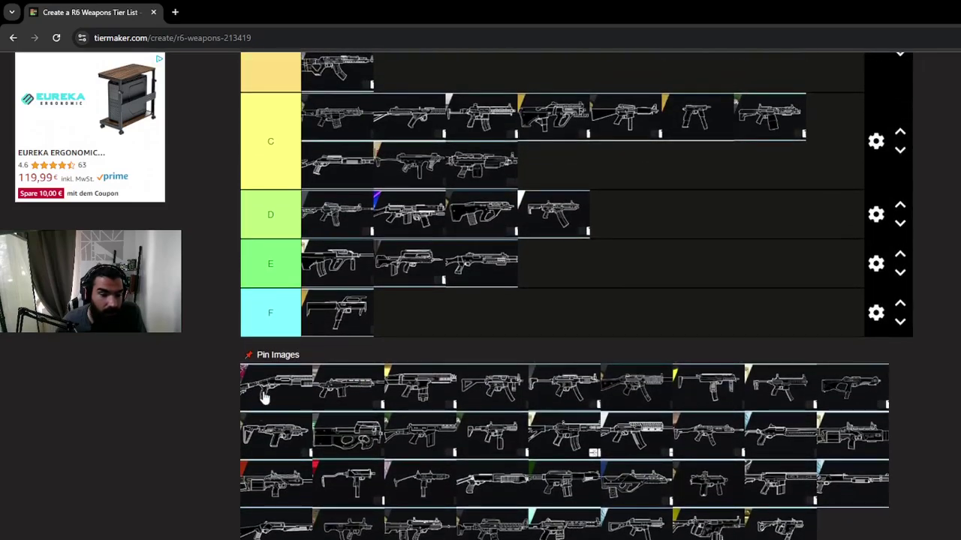
{"action": "scroll", "coordinate": [264, 392], "scroll_direction": "up", "scroll_amount": 1}
{"action": "scroll", "coordinate": [271, 468], "scroll_direction": "up", "scroll_amount": 1}
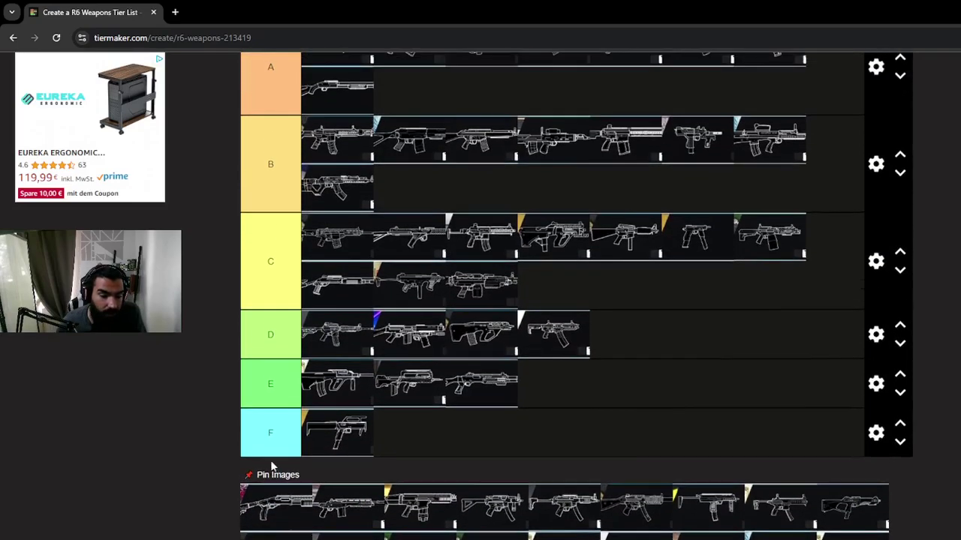
{"action": "left_click_drag", "start_coordinate": [281, 518], "coordinate": [662, 307]}
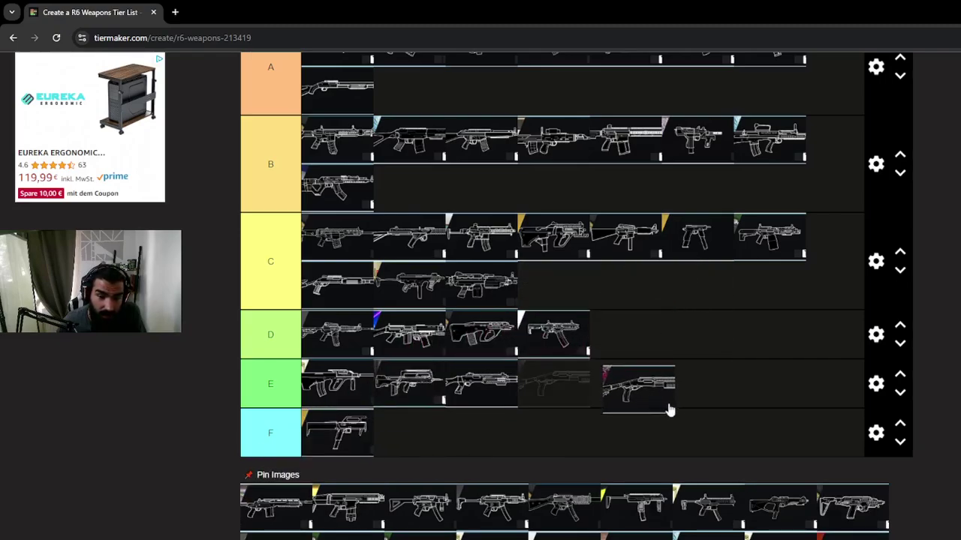
{"action": "mouse_move", "coordinate": [662, 306]}
{"action": "left_mouse_down"}
{"action": "mouse_move", "coordinate": [563, 341]}
{"action": "mouse_move", "coordinate": [593, 294]}
{"action": "left_mouse_up"}
{"action": "scroll", "coordinate": [450, 350], "scroll_direction": "down", "scroll_amount": 2}
{"action": "scroll", "coordinate": [427, 352], "scroll_direction": "up", "scroll_amount": 1}
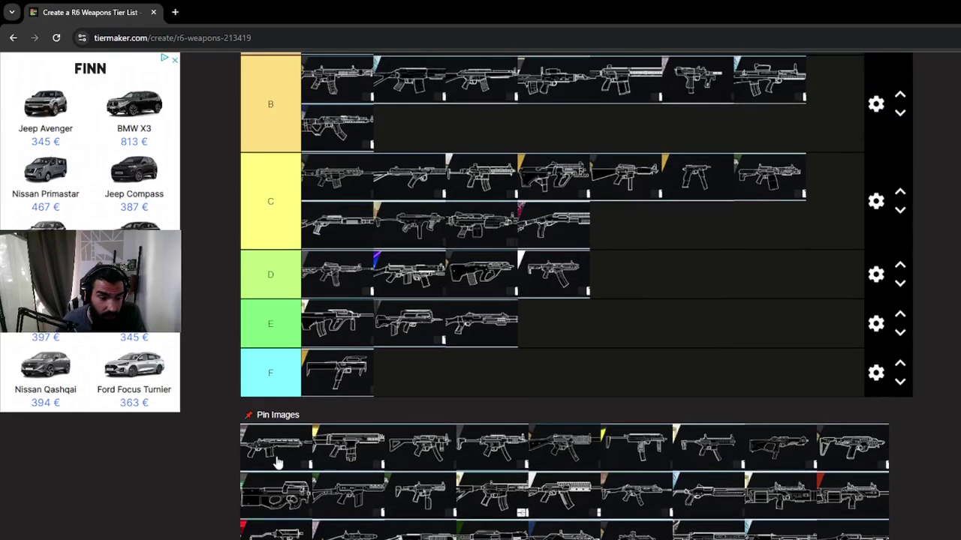
{"action": "scroll", "coordinate": [287, 448], "scroll_direction": "up", "scroll_amount": 1}
- Place three more pooled weapons, the last one into tier A
{"action": "left_click_drag", "start_coordinate": [259, 511], "coordinate": [417, 103]}
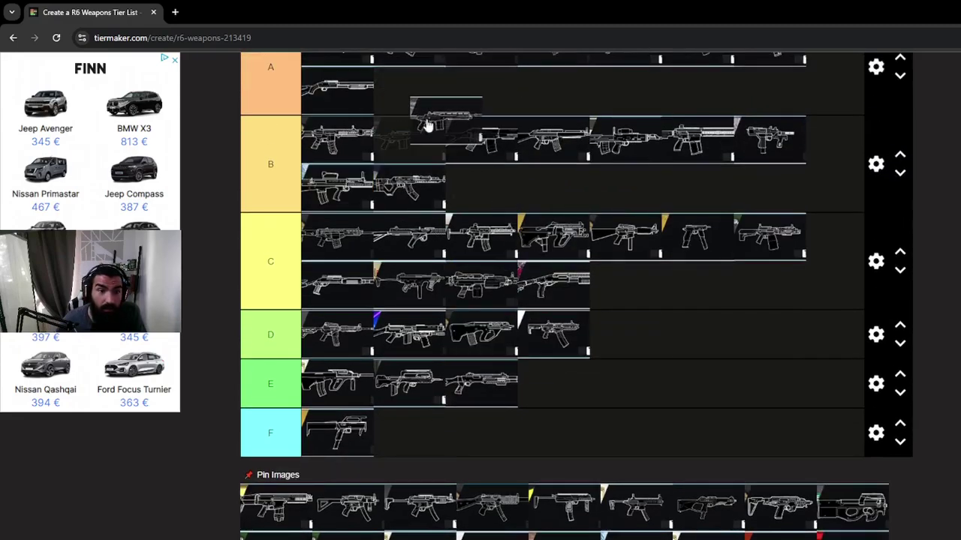
{"action": "scroll", "coordinate": [375, 382], "scroll_direction": "down", "scroll_amount": 1}
{"action": "scroll", "coordinate": [375, 382], "scroll_direction": "up", "scroll_amount": 2}
{"action": "left_click_drag", "start_coordinate": [312, 529], "coordinate": [409, 499]}
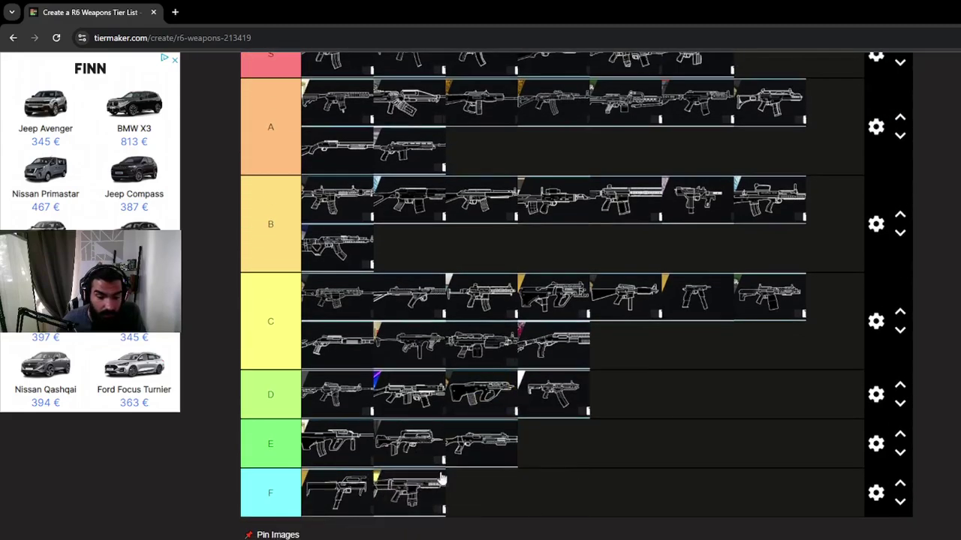
{"action": "scroll", "coordinate": [615, 345], "scroll_direction": "down", "scroll_amount": 2}
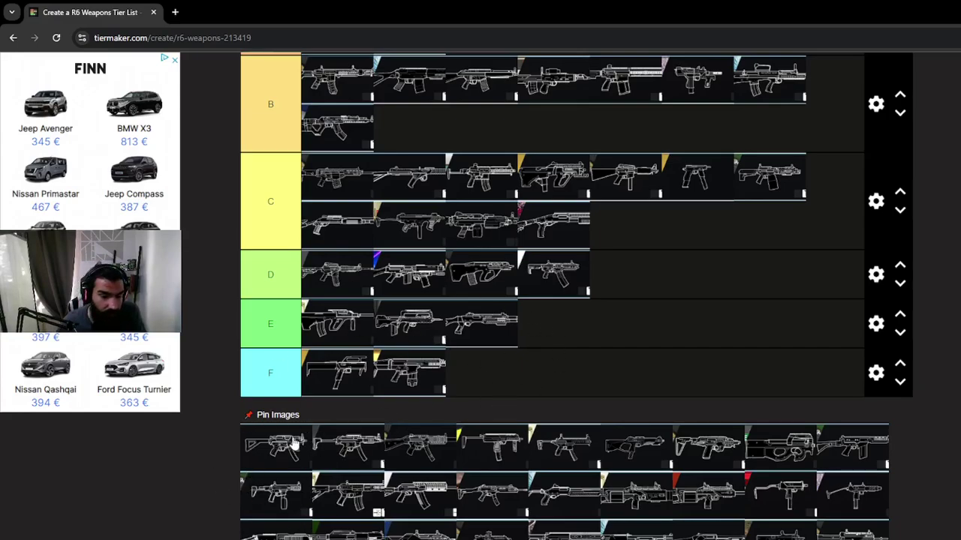
{"action": "scroll", "coordinate": [292, 446], "scroll_direction": "up", "scroll_amount": 1}
{"action": "scroll", "coordinate": [285, 506], "scroll_direction": "up", "scroll_amount": 1}
{"action": "scroll", "coordinate": [304, 480], "scroll_direction": "down", "scroll_amount": 1}
{"action": "mouse_move", "coordinate": [268, 525]}
{"action": "left_mouse_down"}
{"action": "mouse_move", "coordinate": [506, 120]}
{"action": "mouse_move", "coordinate": [465, 80]}
{"action": "mouse_move", "coordinate": [536, 96]}
{"action": "left_mouse_up"}
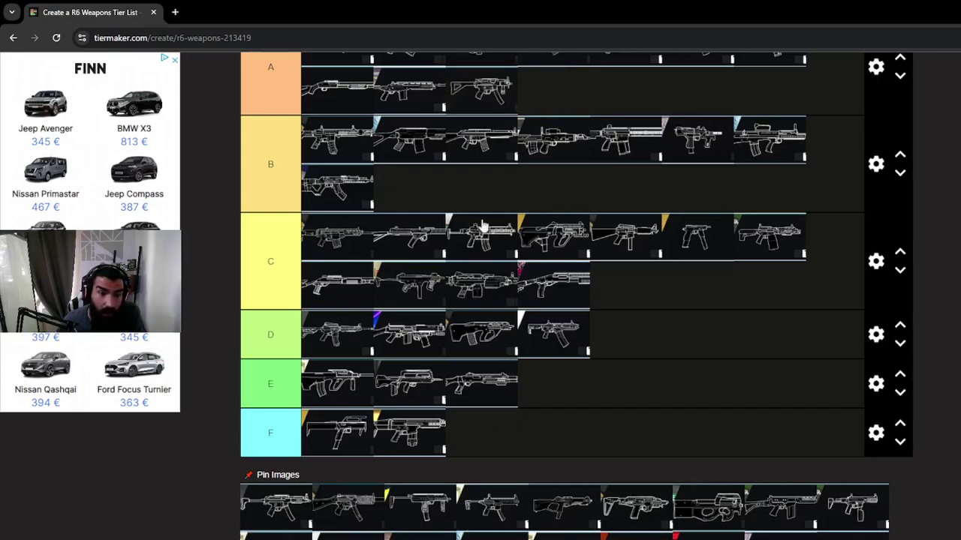
- Carry a pooled weapon up into tier S and close the side advertisement
{"action": "mouse_move", "coordinate": [290, 515]}
{"action": "left_mouse_down"}
{"action": "mouse_move", "coordinate": [808, 95]}
{"action": "mouse_move", "coordinate": [788, 120]}
{"action": "left_mouse_up"}
{"action": "scroll", "coordinate": [538, 278], "scroll_direction": "down", "scroll_amount": 1}
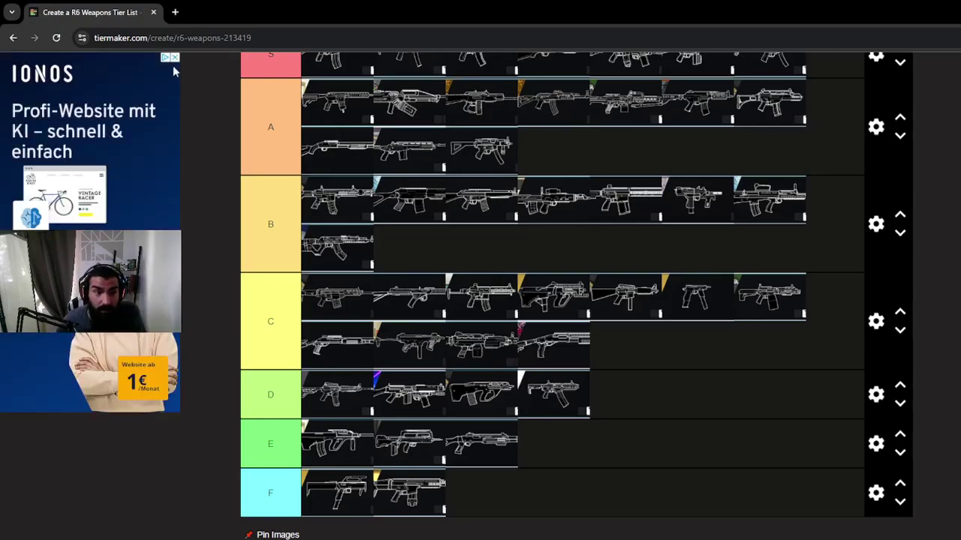
{"action": "left_click", "coordinate": [174, 58]}
{"action": "scroll", "coordinate": [465, 150], "scroll_direction": "down", "scroll_amount": 1}
{"action": "scroll", "coordinate": [450, 248], "scroll_direction": "down", "scroll_amount": 3}
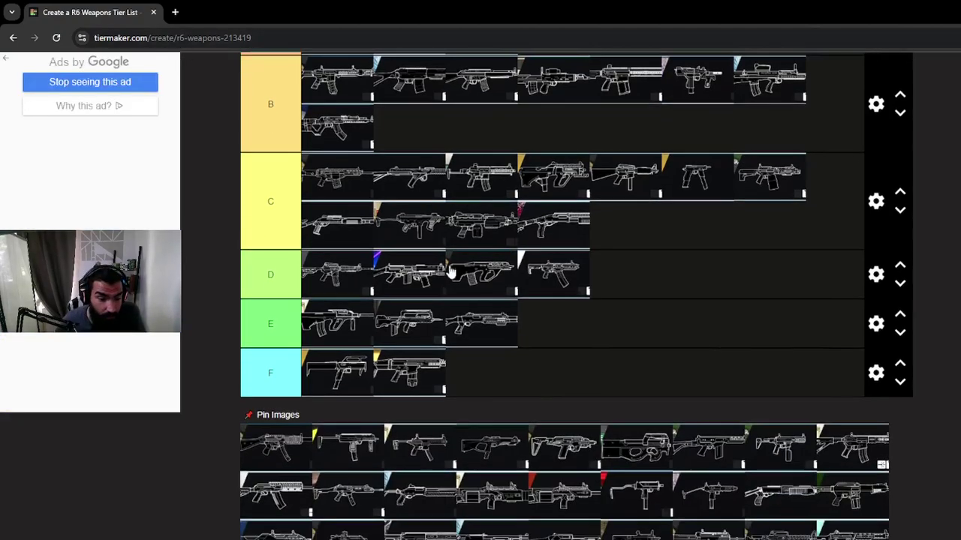
- Drag two more pooled weapons into the tier rows, nudging the second into position
{"action": "mouse_move", "coordinate": [269, 449]}
{"action": "left_mouse_down"}
{"action": "mouse_move", "coordinate": [528, 140]}
{"action": "mouse_move", "coordinate": [728, 281]}
{"action": "mouse_move", "coordinate": [822, 173]}
{"action": "left_mouse_up"}
{"action": "scroll", "coordinate": [412, 232], "scroll_direction": "down", "scroll_amount": 5}
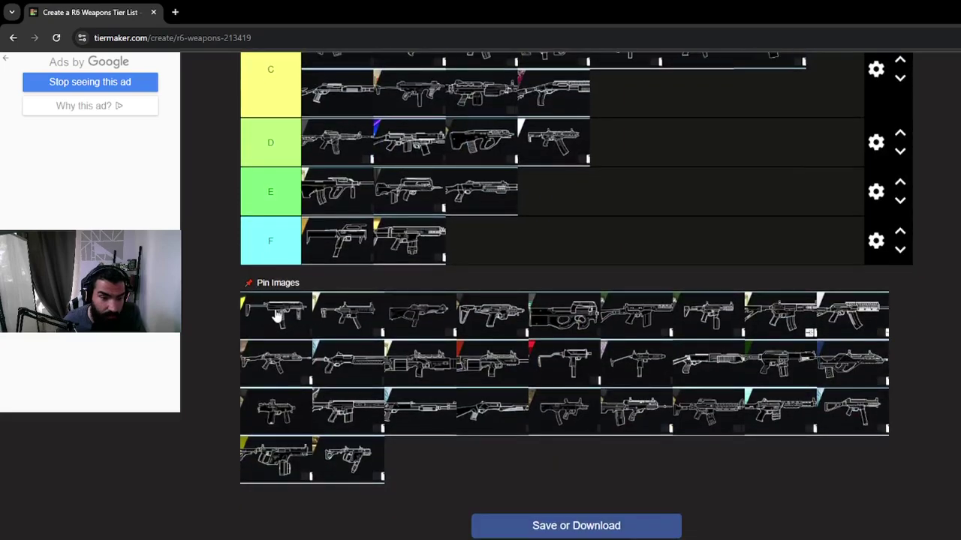
{"action": "left_click_drag", "start_coordinate": [278, 316], "coordinate": [607, 143]}
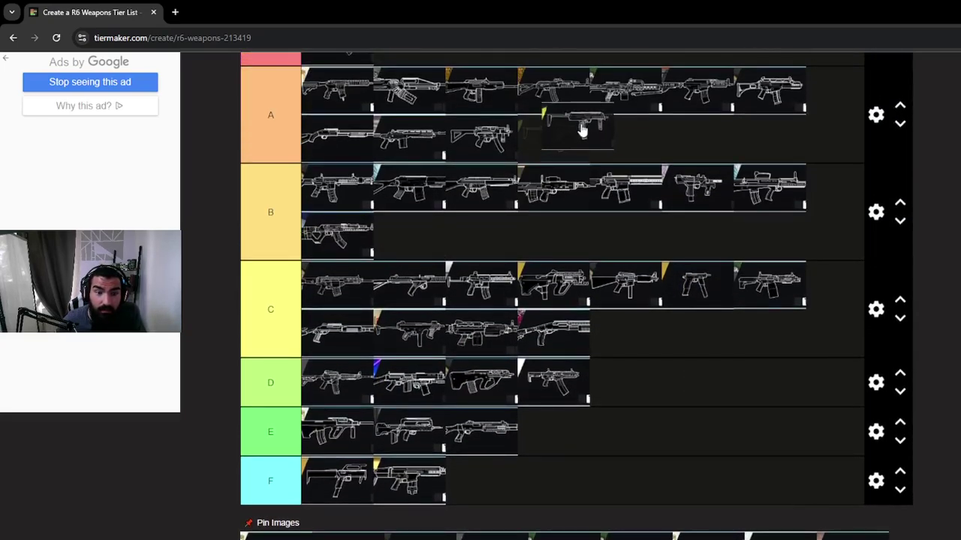
{"action": "left_click_drag", "start_coordinate": [606, 143], "coordinate": [562, 140]}
{"action": "scroll", "coordinate": [418, 182], "scroll_direction": "down", "scroll_amount": 3}
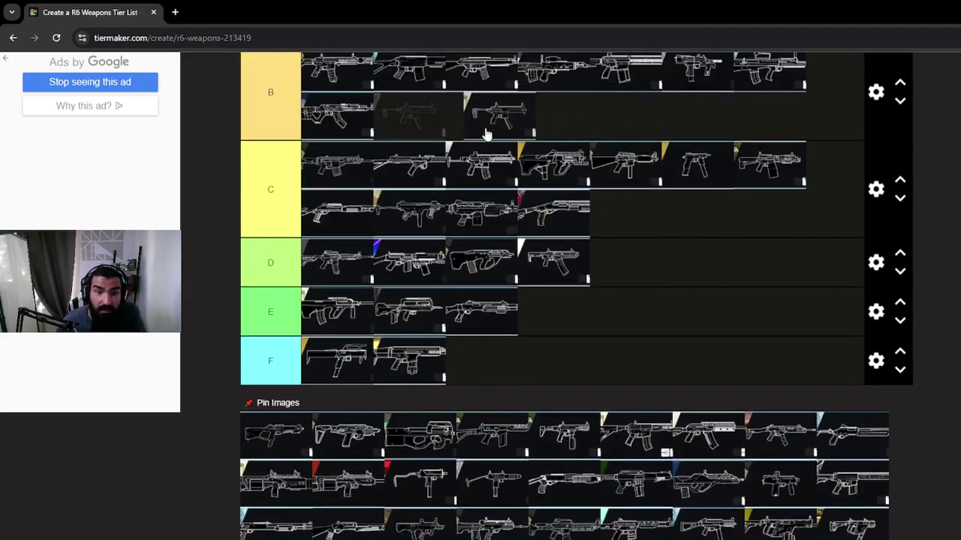
- Add a pooled weapon to tier B, move B's extra weapon into A, and reorder A's second line
{"action": "left_click_drag", "start_coordinate": [264, 339], "coordinate": [484, 139]}
{"action": "scroll", "coordinate": [404, 302], "scroll_direction": "up", "scroll_amount": 3}
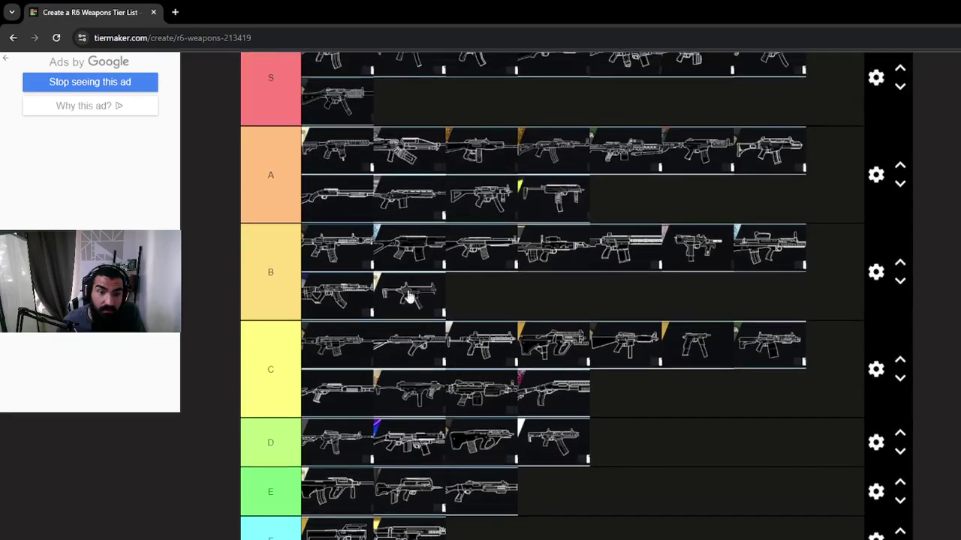
{"action": "mouse_move", "coordinate": [415, 297]}
{"action": "left_mouse_down"}
{"action": "mouse_move", "coordinate": [685, 194]}
{"action": "mouse_move", "coordinate": [679, 199]}
{"action": "left_mouse_up"}
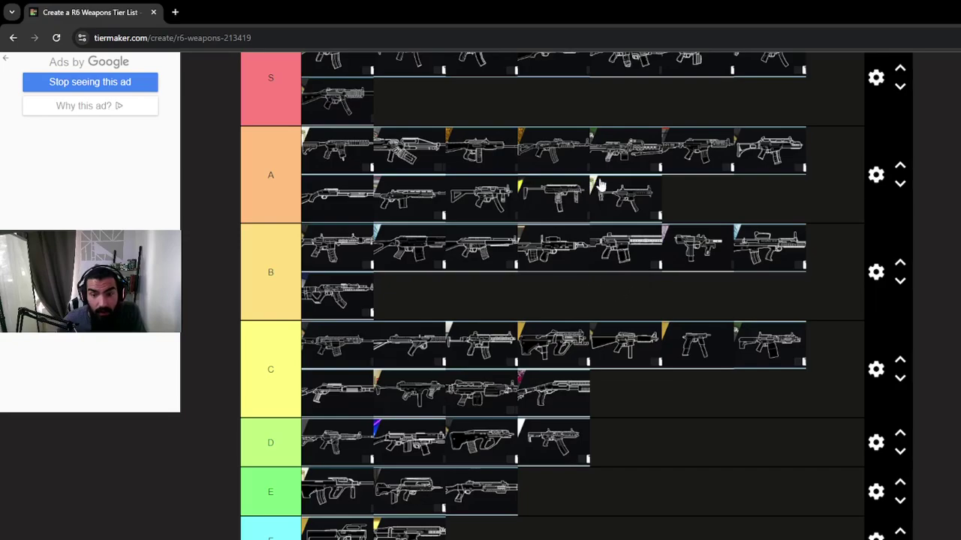
{"action": "mouse_move", "coordinate": [604, 185]}
{"action": "left_mouse_down"}
{"action": "mouse_move", "coordinate": [420, 202]}
{"action": "mouse_move", "coordinate": [368, 141]}
{"action": "mouse_move", "coordinate": [327, 154]}
{"action": "left_mouse_up"}
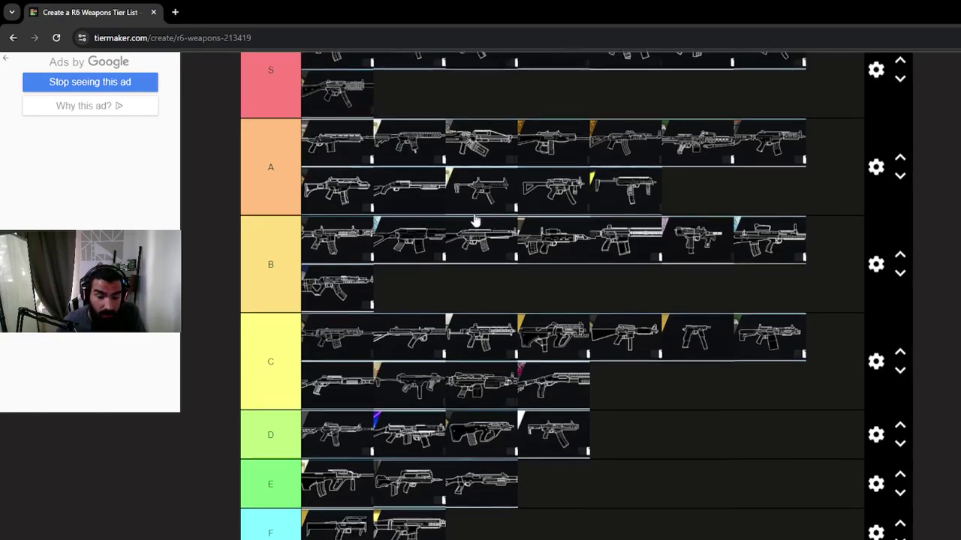
- Rank five more pooled weapons into tiers E, C, D, B and F
{"action": "scroll", "coordinate": [487, 214], "scroll_direction": "down", "scroll_amount": 3}
{"action": "scroll", "coordinate": [461, 215], "scroll_direction": "up", "scroll_amount": 1}
{"action": "left_click_drag", "start_coordinate": [272, 443], "coordinate": [552, 330]}
{"action": "left_click_drag", "start_coordinate": [285, 429], "coordinate": [658, 217]}
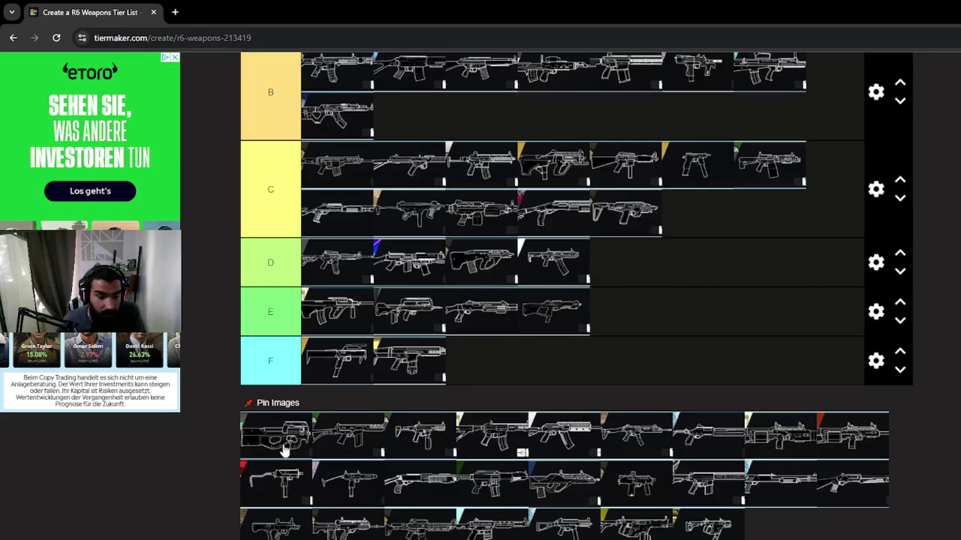
{"action": "mouse_move", "coordinate": [285, 450]}
{"action": "left_mouse_down"}
{"action": "mouse_move", "coordinate": [556, 364]}
{"action": "mouse_move", "coordinate": [510, 371]}
{"action": "mouse_move", "coordinate": [667, 350]}
{"action": "mouse_move", "coordinate": [676, 297]}
{"action": "mouse_move", "coordinate": [624, 286]}
{"action": "mouse_move", "coordinate": [379, 285]}
{"action": "mouse_move", "coordinate": [683, 279]}
{"action": "mouse_move", "coordinate": [368, 296]}
{"action": "mouse_move", "coordinate": [383, 270]}
{"action": "mouse_move", "coordinate": [334, 264]}
{"action": "left_mouse_up"}
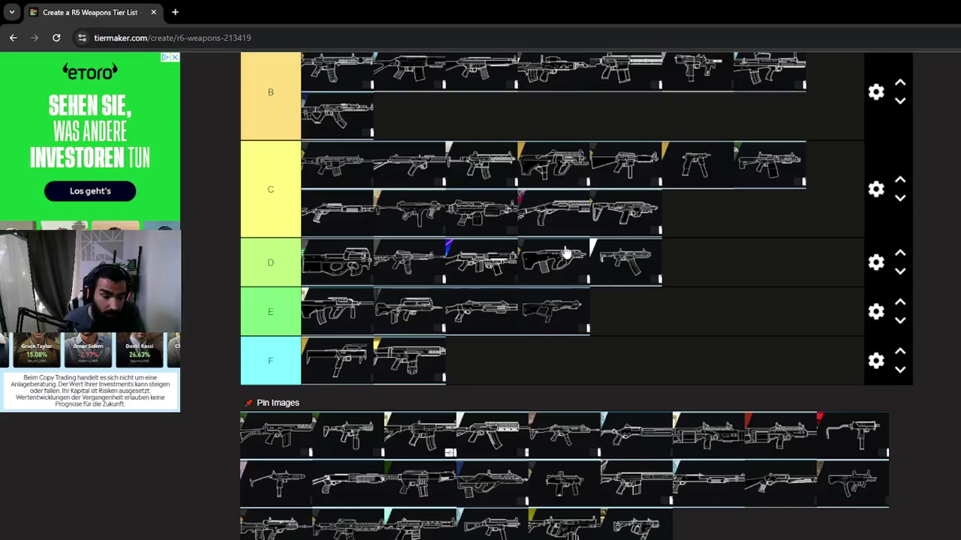
{"action": "mouse_move", "coordinate": [270, 446]}
{"action": "left_mouse_down"}
{"action": "mouse_move", "coordinate": [697, 157]}
{"action": "mouse_move", "coordinate": [421, 132]}
{"action": "left_mouse_up"}
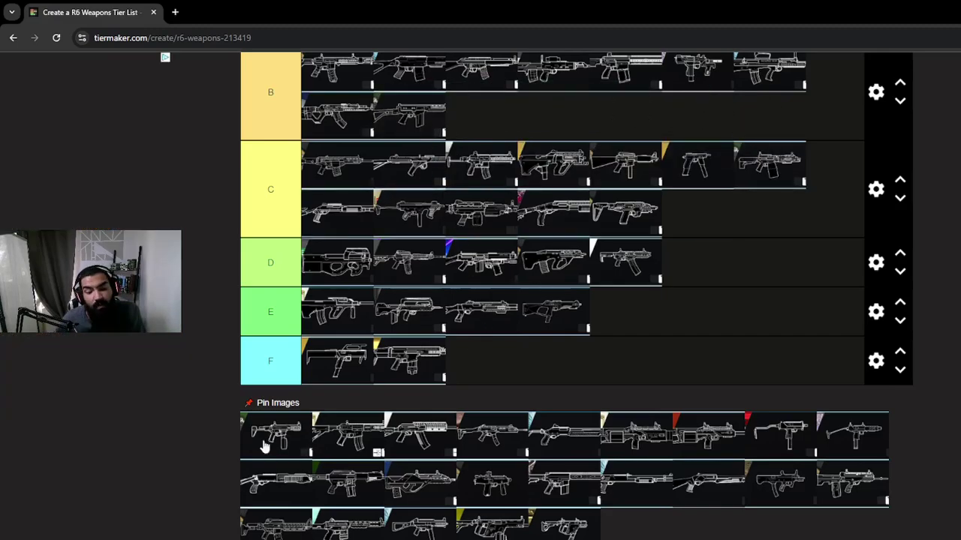
{"action": "left_click_drag", "start_coordinate": [265, 446], "coordinate": [491, 364]}
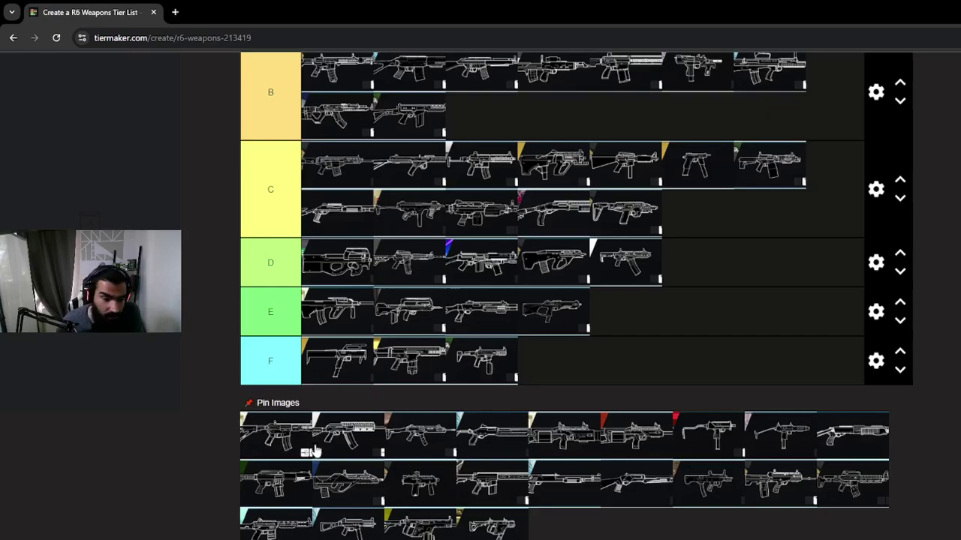
{"action": "mouse_move", "coordinate": [285, 443]}
{"action": "left_mouse_down"}
{"action": "mouse_move", "coordinate": [454, 133]}
{"action": "mouse_move", "coordinate": [385, 204]}
{"action": "left_mouse_up"}
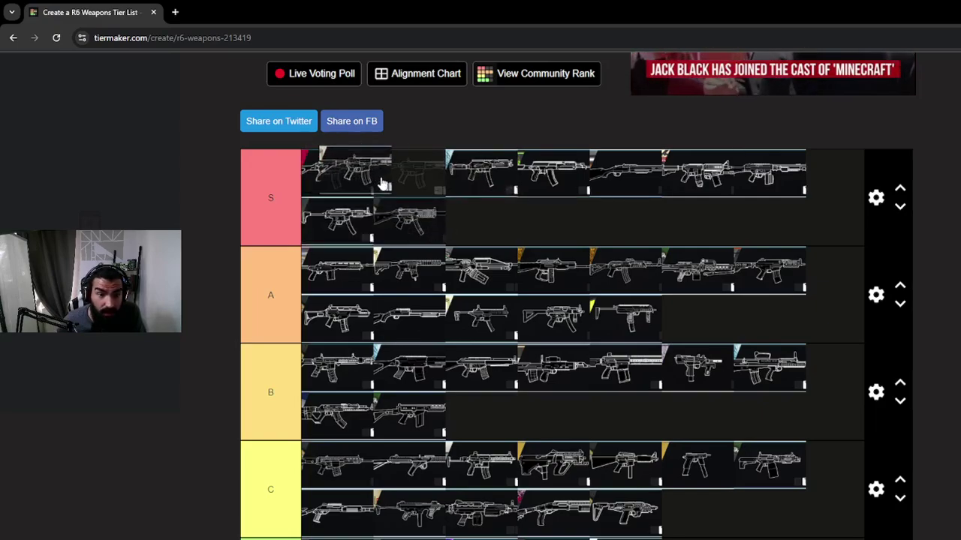
- Place the carried weapon in tier S's first slot and add a pooled weapon to tier D
{"action": "left_click_drag", "start_coordinate": [384, 204], "coordinate": [331, 174]}
{"action": "scroll", "coordinate": [584, 197], "scroll_direction": "down", "scroll_amount": 1}
{"action": "scroll", "coordinate": [593, 209], "scroll_direction": "down", "scroll_amount": 2}
{"action": "scroll", "coordinate": [583, 215], "scroll_direction": "down", "scroll_amount": 2}
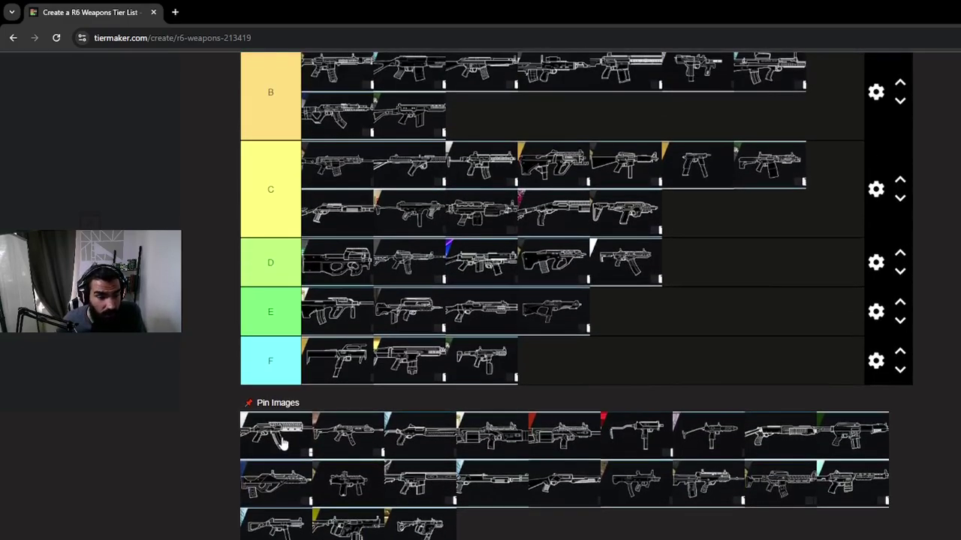
{"action": "mouse_move", "coordinate": [281, 442]}
{"action": "left_mouse_down"}
{"action": "mouse_move", "coordinate": [704, 280]}
{"action": "mouse_move", "coordinate": [655, 321]}
{"action": "left_mouse_up"}
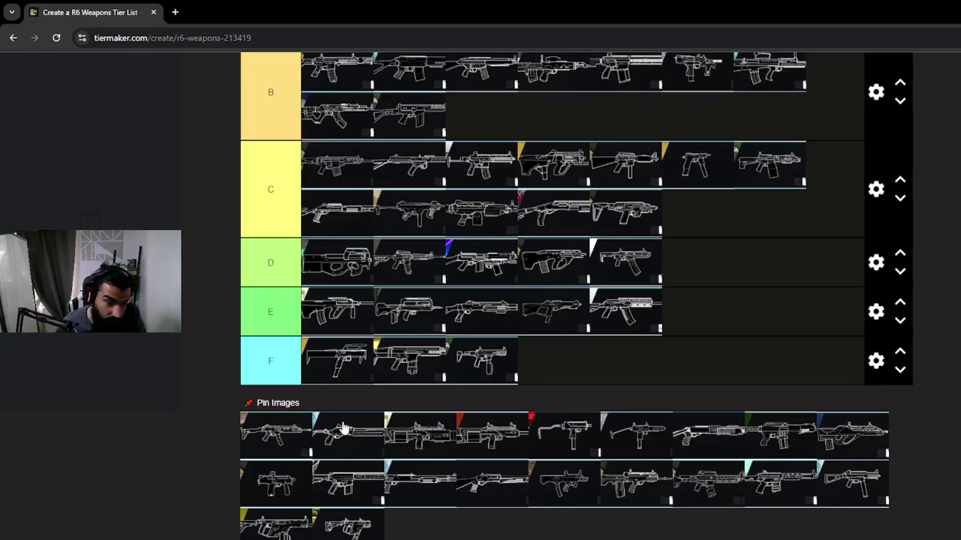
- Move the next pooled weapon into tier C and adjust its placement
{"action": "left_click_drag", "start_coordinate": [259, 433], "coordinate": [743, 287]}
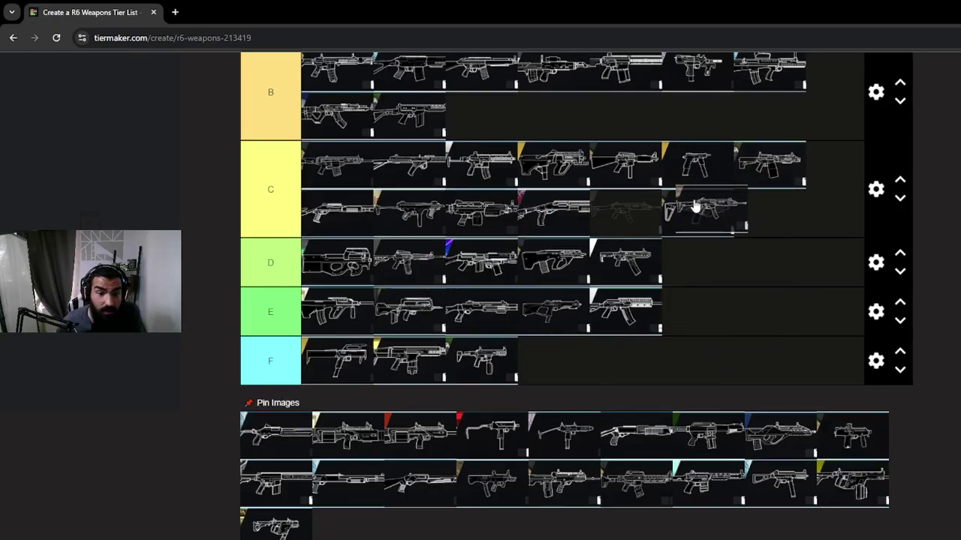
{"action": "mouse_move", "coordinate": [743, 287]}
{"action": "left_mouse_down"}
{"action": "mouse_move", "coordinate": [315, 129]}
{"action": "mouse_move", "coordinate": [505, 210]}
{"action": "left_mouse_up"}
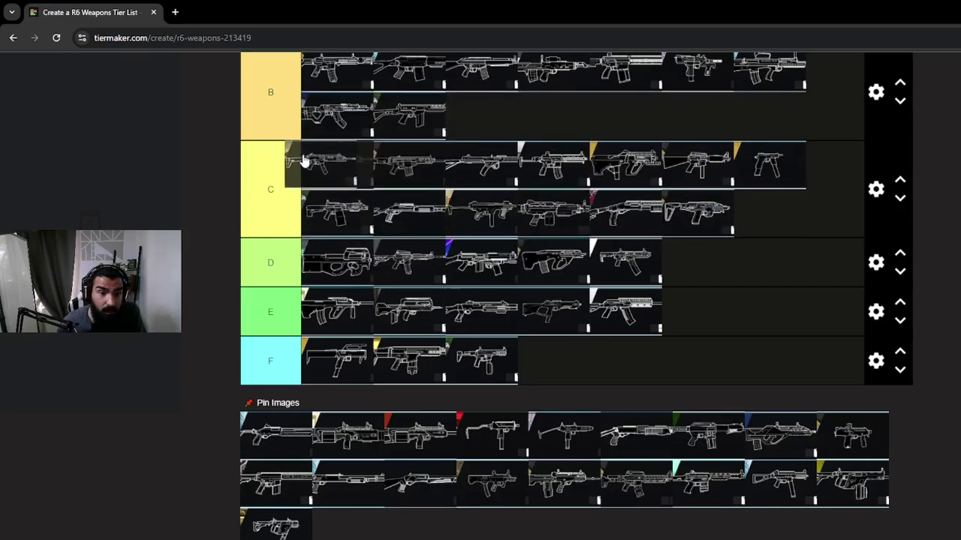
{"action": "left_click_drag", "start_coordinate": [304, 162], "coordinate": [310, 157]}
{"action": "scroll", "coordinate": [466, 383], "scroll_direction": "down", "scroll_amount": 1}
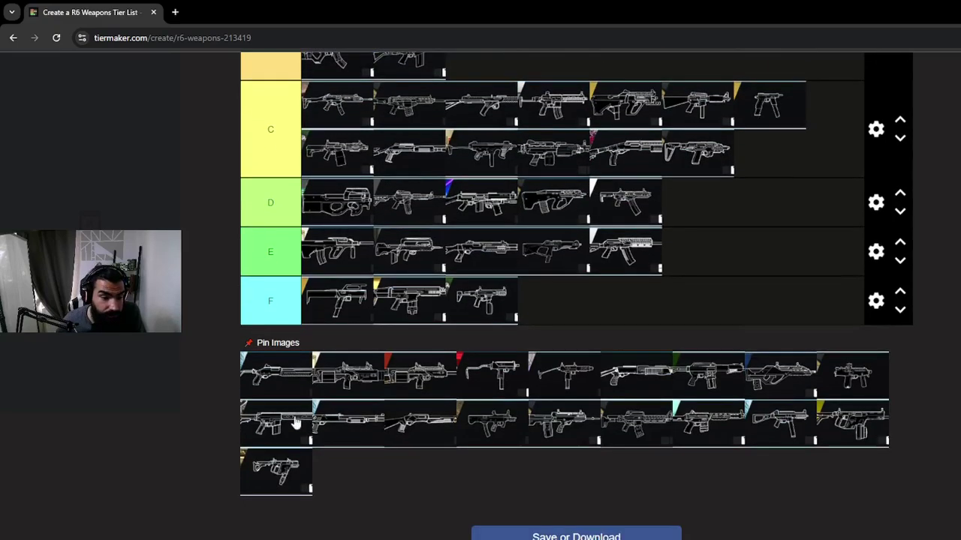
{"action": "scroll", "coordinate": [295, 379], "scroll_direction": "up", "scroll_amount": 1}
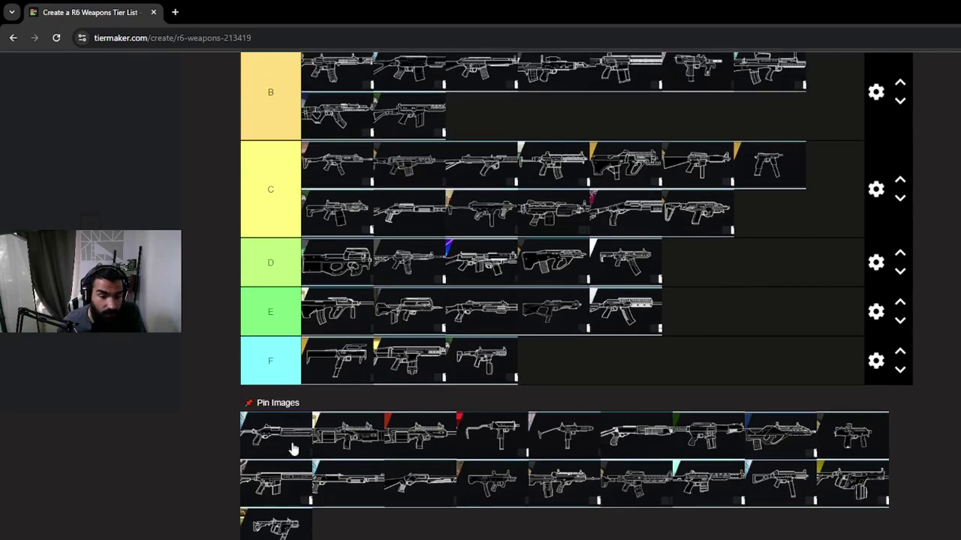
- Add a weapon to the end of tier D and start a third row in tier C
{"action": "mouse_move", "coordinate": [284, 439]}
{"action": "left_mouse_down"}
{"action": "mouse_move", "coordinate": [732, 277]}
{"action": "mouse_move", "coordinate": [713, 260]}
{"action": "left_mouse_up"}
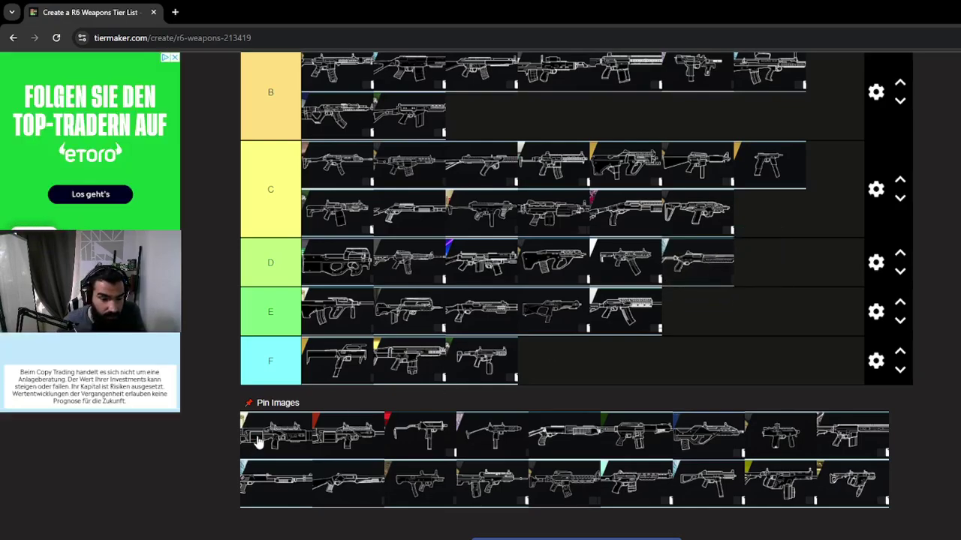
{"action": "left_click_drag", "start_coordinate": [271, 439], "coordinate": [694, 367]}
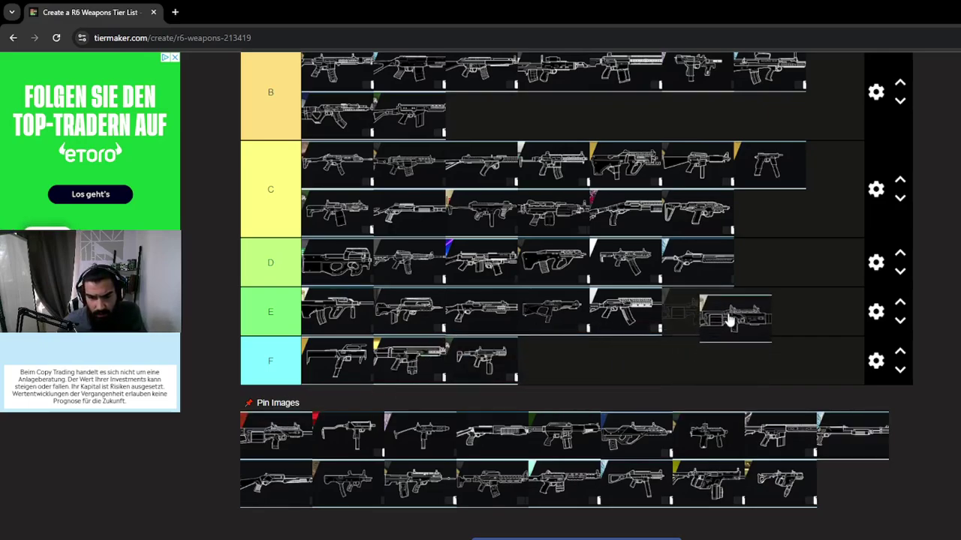
{"action": "mouse_move", "coordinate": [695, 368]}
{"action": "left_mouse_down"}
{"action": "mouse_move", "coordinate": [759, 257]}
{"action": "mouse_move", "coordinate": [605, 270]}
{"action": "mouse_move", "coordinate": [765, 214]}
{"action": "left_mouse_up"}
{"action": "left_click_drag", "start_coordinate": [280, 437], "coordinate": [431, 279]}
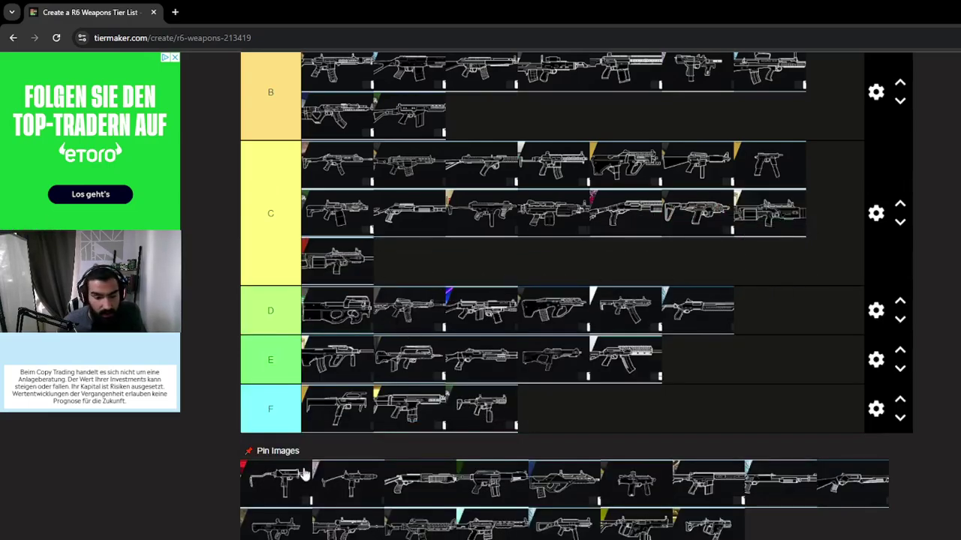
- Move a pooled weapon up into tier S and sort another into the tier rows
{"action": "mouse_move", "coordinate": [304, 474]}
{"action": "left_mouse_down"}
{"action": "mouse_move", "coordinate": [537, 186]}
{"action": "mouse_move", "coordinate": [491, 218]}
{"action": "left_mouse_up"}
{"action": "scroll", "coordinate": [482, 316], "scroll_direction": "down", "scroll_amount": 3}
{"action": "scroll", "coordinate": [354, 365], "scroll_direction": "down", "scroll_amount": 3}
{"action": "scroll", "coordinate": [349, 368], "scroll_direction": "up", "scroll_amount": 1}
{"action": "scroll", "coordinate": [330, 390], "scroll_direction": "down", "scroll_amount": 2}
{"action": "mouse_move", "coordinate": [276, 436]}
{"action": "left_mouse_down"}
{"action": "mouse_move", "coordinate": [323, 362]}
{"action": "mouse_move", "coordinate": [460, 229]}
{"action": "mouse_move", "coordinate": [712, 276]}
{"action": "left_mouse_up"}
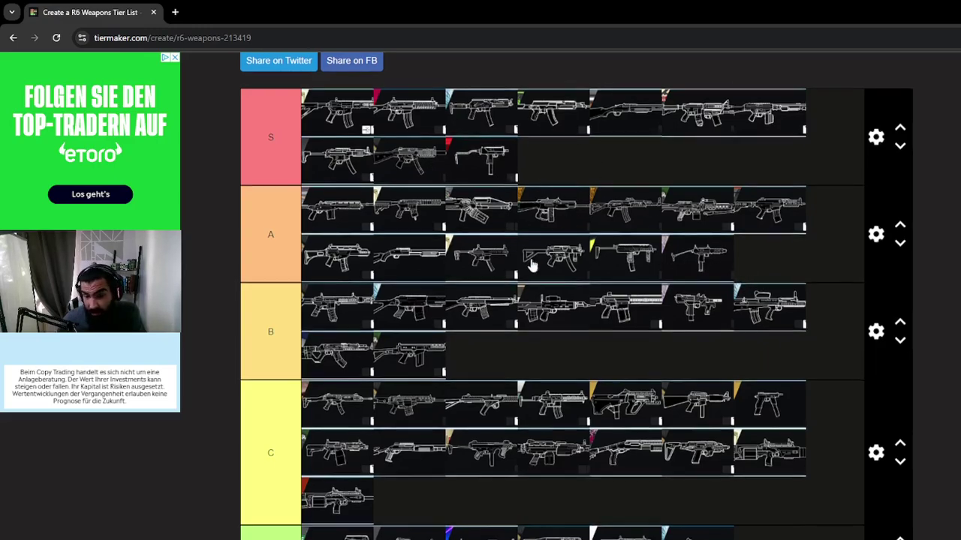
{"action": "scroll", "coordinate": [514, 239], "scroll_direction": "down", "scroll_amount": 2}
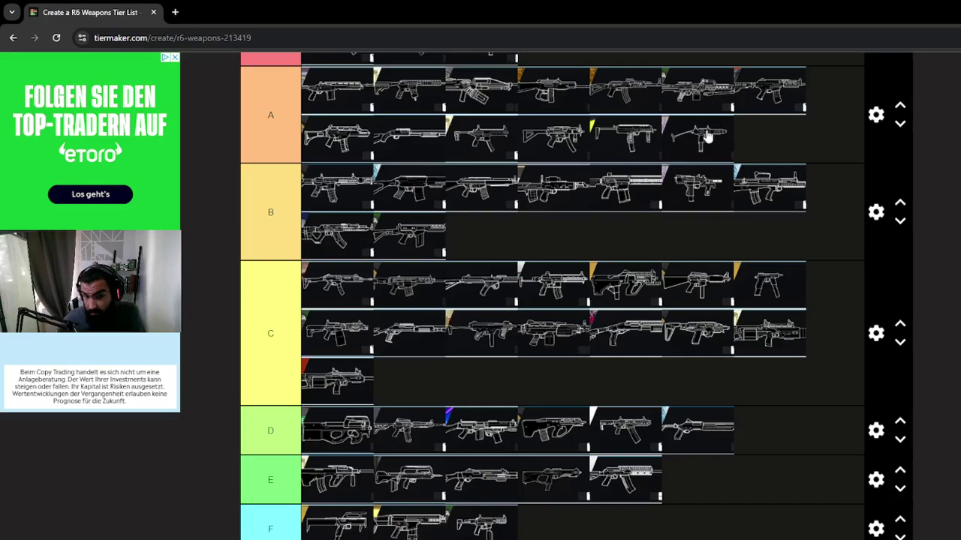
{"action": "scroll", "coordinate": [579, 146], "scroll_direction": "down", "scroll_amount": 1}
{"action": "scroll", "coordinate": [494, 167], "scroll_direction": "down", "scroll_amount": 2}
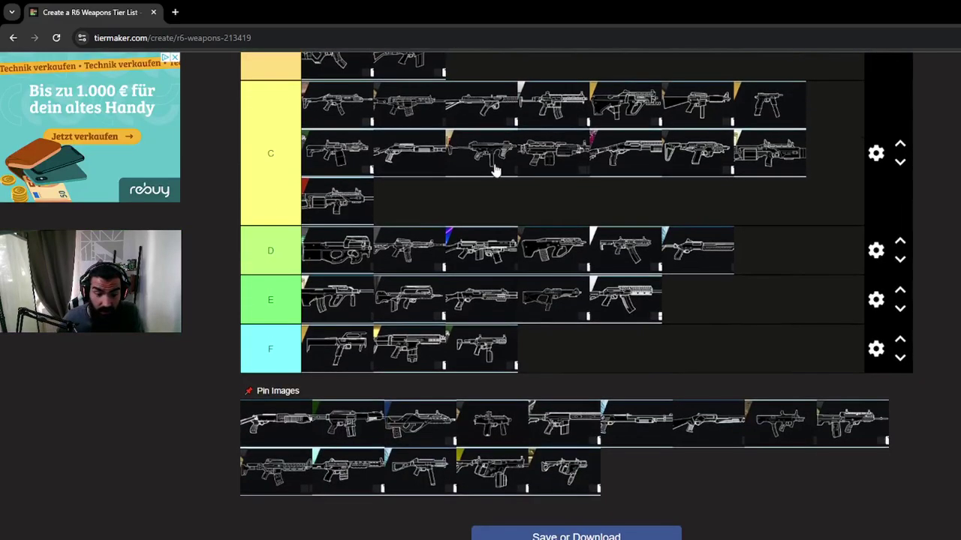
{"action": "scroll", "coordinate": [409, 164], "scroll_direction": "down", "scroll_amount": 1}
{"action": "scroll", "coordinate": [409, 164], "scroll_direction": "up", "scroll_amount": 1}
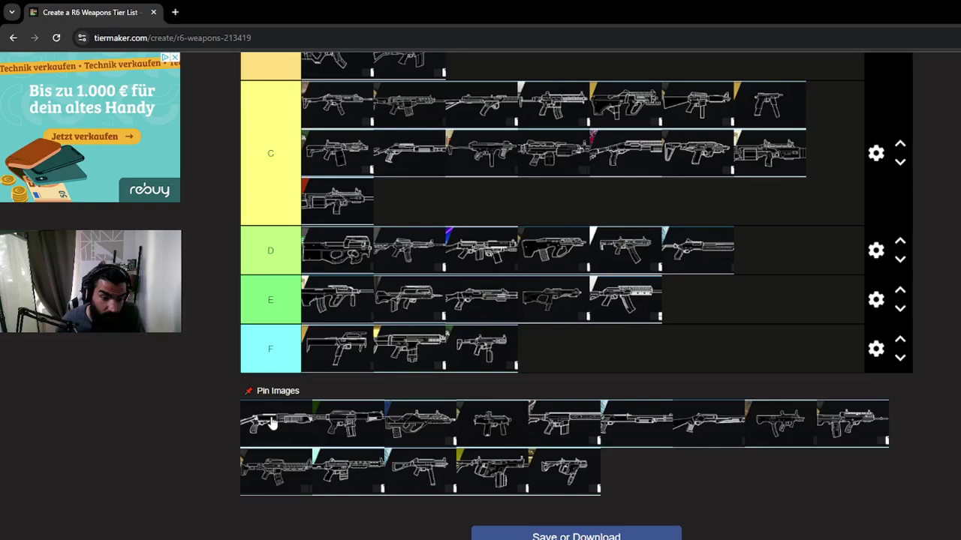
- Place one pooled weapon in tier E and two in tier C's third row
{"action": "mouse_move", "coordinate": [272, 424]}
{"action": "left_mouse_down"}
{"action": "mouse_move", "coordinate": [784, 239]}
{"action": "mouse_move", "coordinate": [719, 297]}
{"action": "left_mouse_up"}
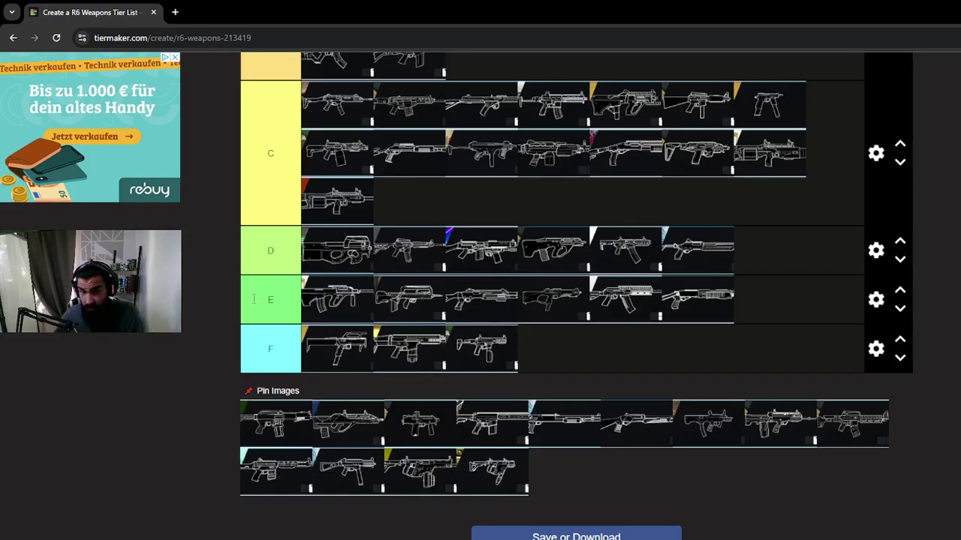
{"action": "left_click_drag", "start_coordinate": [279, 434], "coordinate": [593, 226]}
{"action": "scroll", "coordinate": [459, 222], "scroll_direction": "down", "scroll_amount": 1}
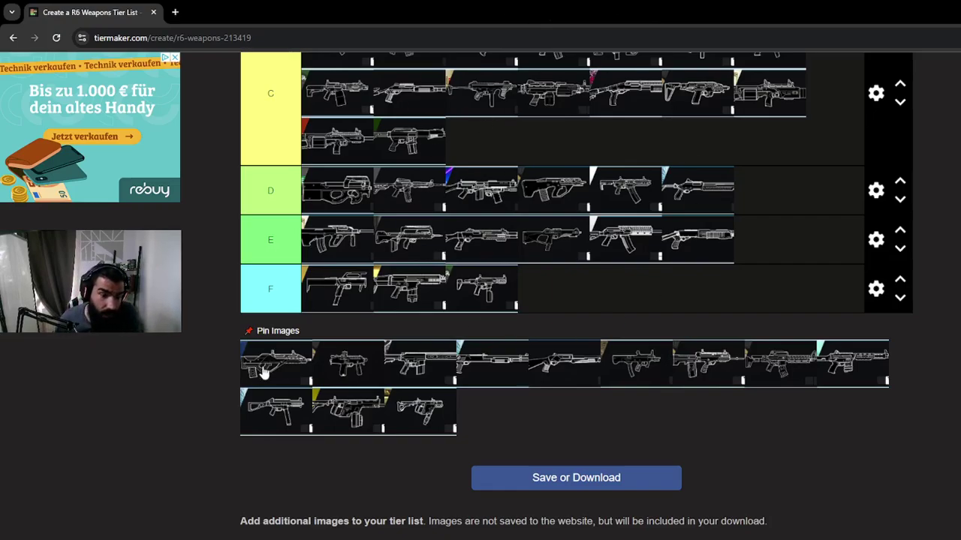
{"action": "mouse_move", "coordinate": [263, 373]}
{"action": "left_mouse_down"}
{"action": "mouse_move", "coordinate": [622, 124]}
{"action": "mouse_move", "coordinate": [518, 133]}
{"action": "left_mouse_up"}
- Drop a pooled weapon at the end of tier A and sort one more into the rows
{"action": "scroll", "coordinate": [522, 127], "scroll_direction": "down", "scroll_amount": 1}
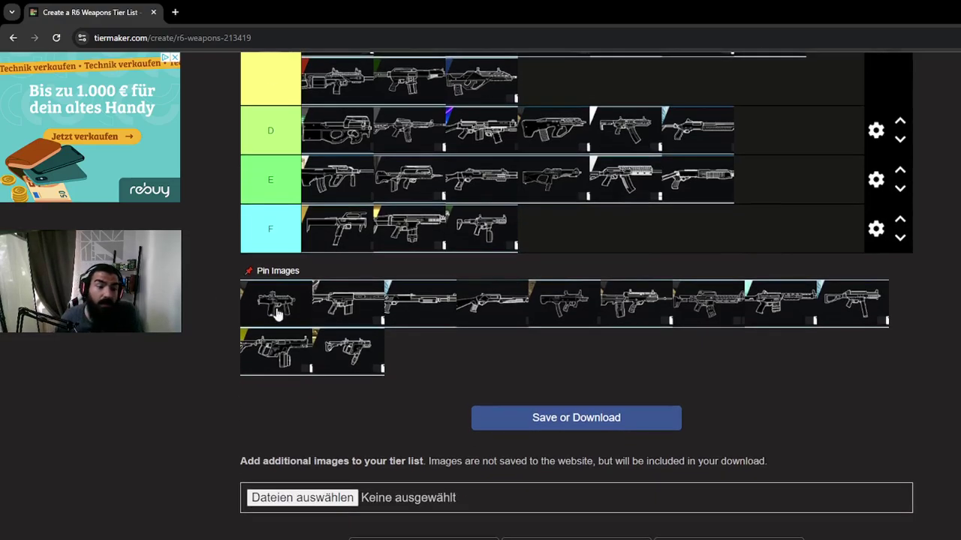
{"action": "left_click_drag", "start_coordinate": [281, 311], "coordinate": [496, 259]}
{"action": "scroll", "coordinate": [687, 150], "scroll_direction": "up", "scroll_amount": 3}
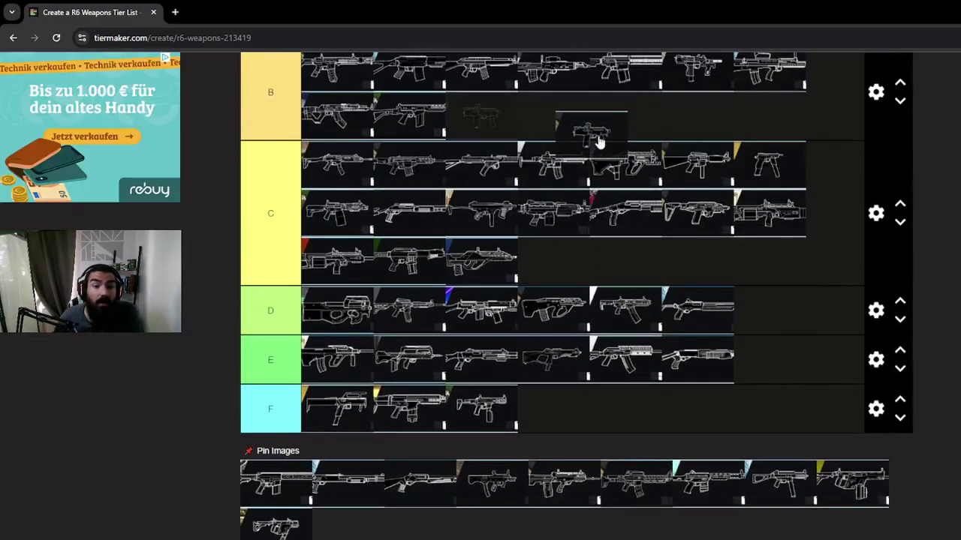
{"action": "scroll", "coordinate": [563, 188], "scroll_direction": "up", "scroll_amount": 2}
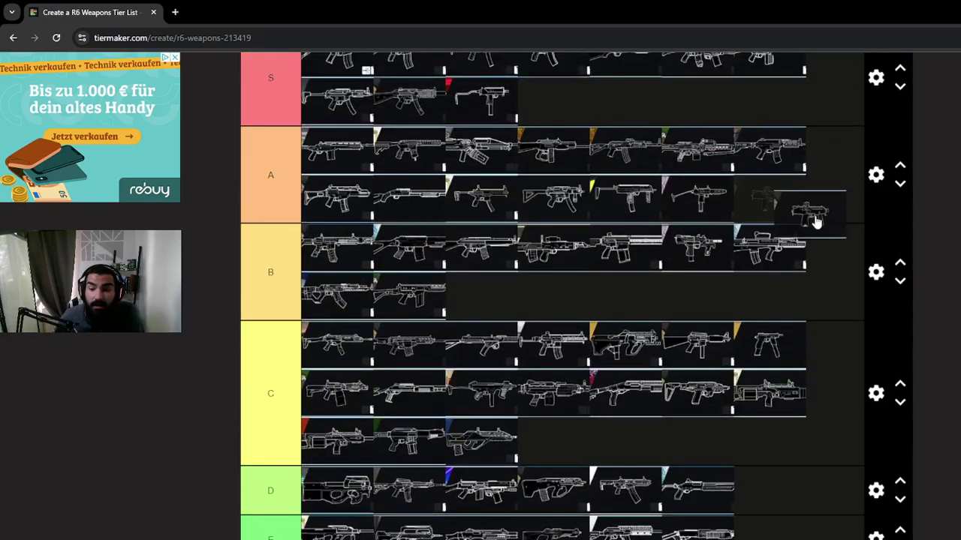
{"action": "left_click_drag", "start_coordinate": [496, 259], "coordinate": [779, 222]}
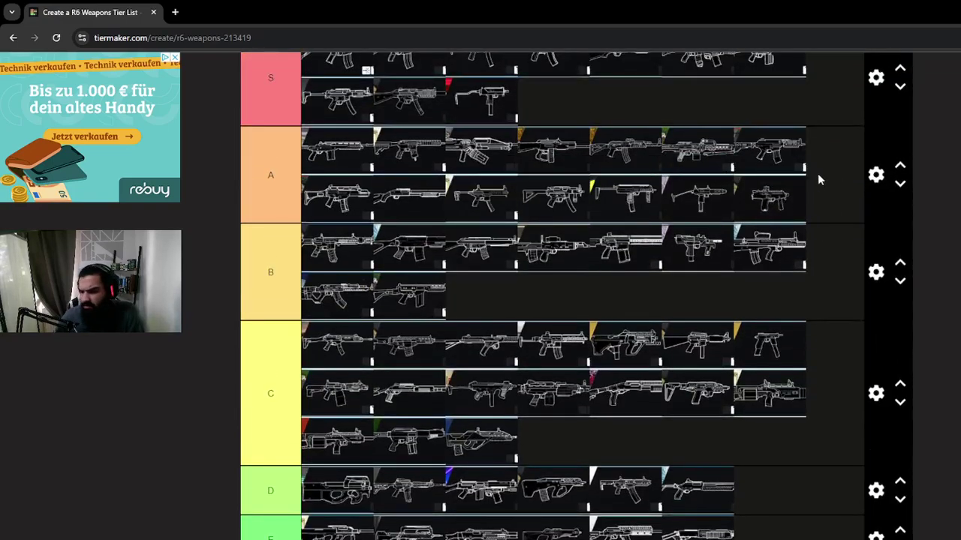
{"action": "scroll", "coordinate": [733, 193], "scroll_direction": "down", "scroll_amount": 1}
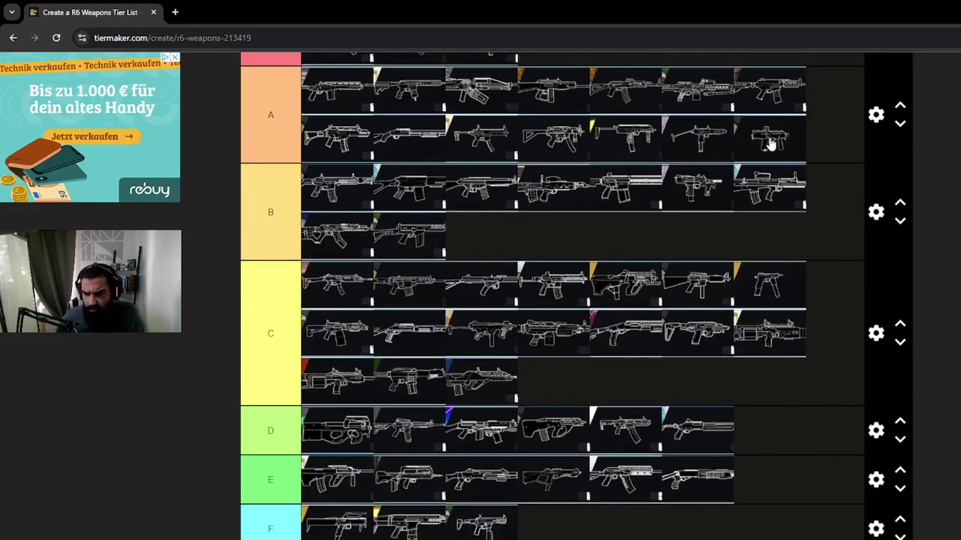
{"action": "scroll", "coordinate": [469, 283], "scroll_direction": "down", "scroll_amount": 1}
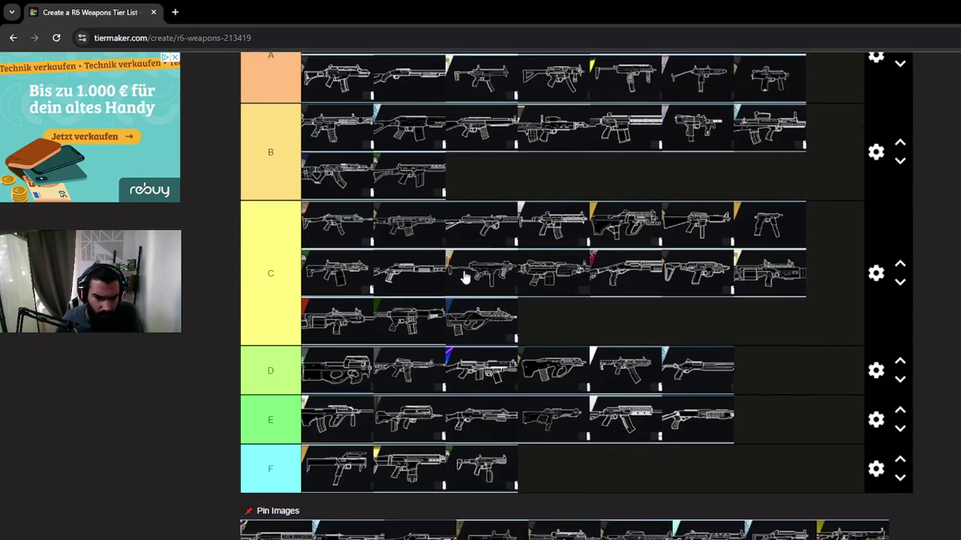
{"action": "scroll", "coordinate": [450, 293], "scroll_direction": "down", "scroll_amount": 2}
{"action": "mouse_move", "coordinate": [264, 428]}
{"action": "left_mouse_down"}
{"action": "mouse_move", "coordinate": [557, 283]}
{"action": "mouse_move", "coordinate": [640, 312]}
{"action": "mouse_move", "coordinate": [627, 318]}
{"action": "mouse_move", "coordinate": [533, 193]}
{"action": "left_mouse_up"}
{"action": "scroll", "coordinate": [525, 225], "scroll_direction": "up", "scroll_amount": 2}
{"action": "scroll", "coordinate": [484, 235], "scroll_direction": "down", "scroll_amount": 2}
{"action": "scroll", "coordinate": [325, 323], "scroll_direction": "up", "scroll_amount": 1}
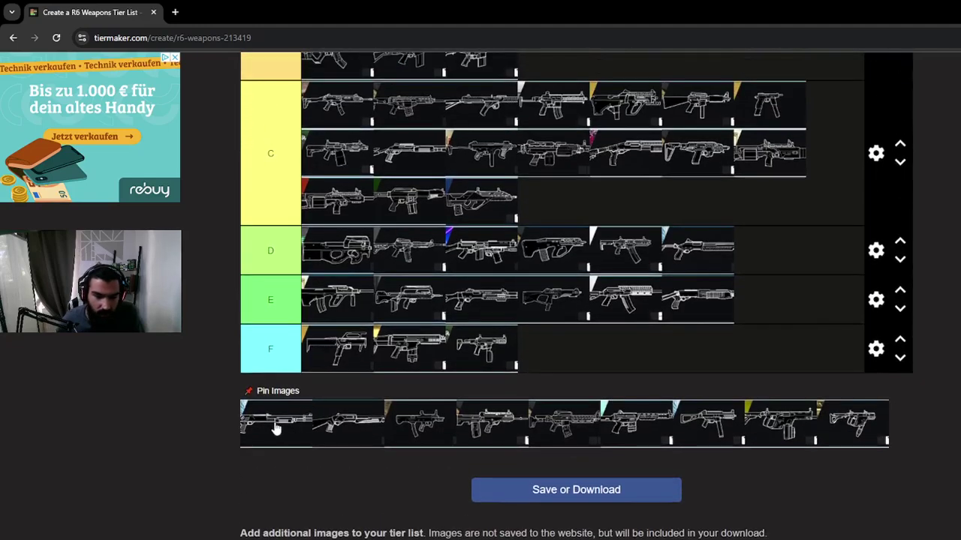
- Place a pooled weapon as tier F's fourth item and another into an upper tier
{"action": "left_click_drag", "start_coordinate": [276, 428], "coordinate": [638, 199]}
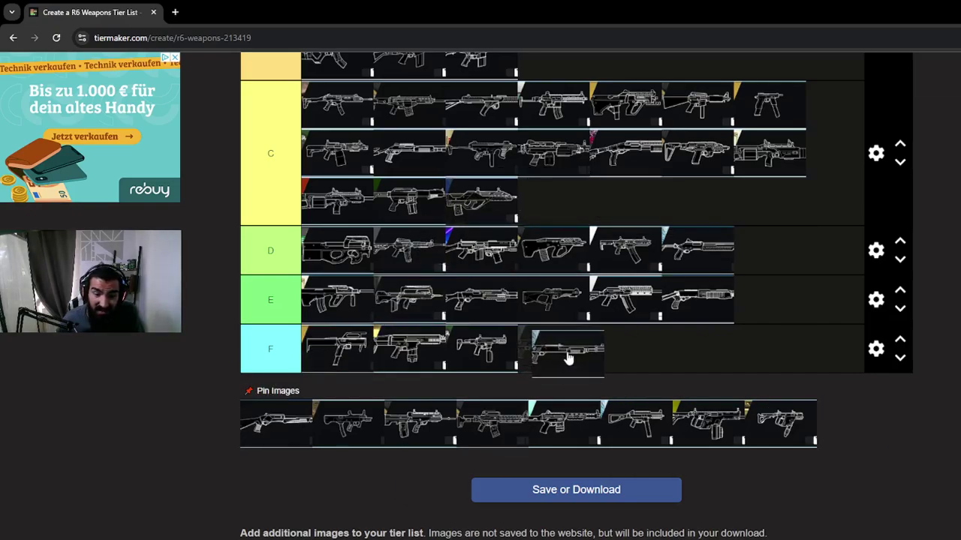
{"action": "left_click_drag", "start_coordinate": [637, 199], "coordinate": [562, 364]}
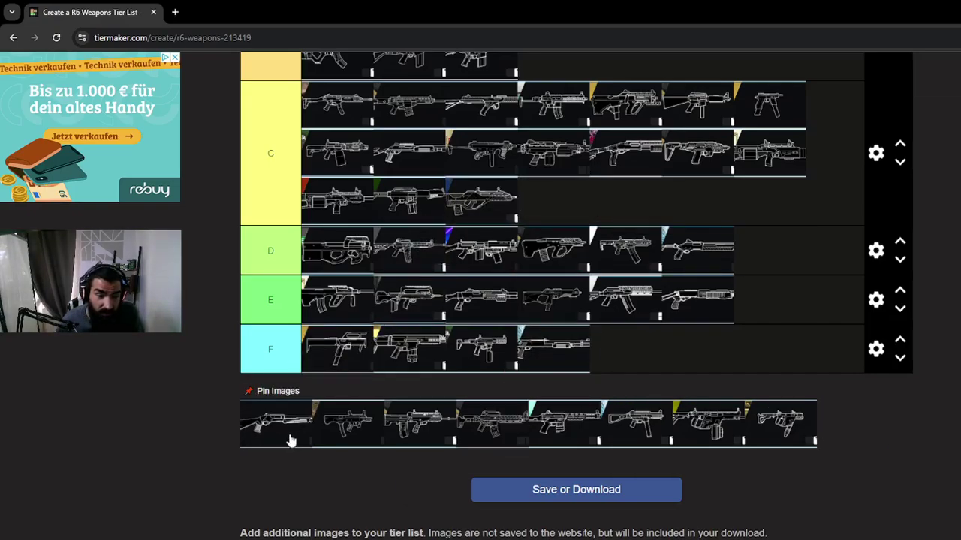
{"action": "left_click_drag", "start_coordinate": [269, 435], "coordinate": [574, 199]}
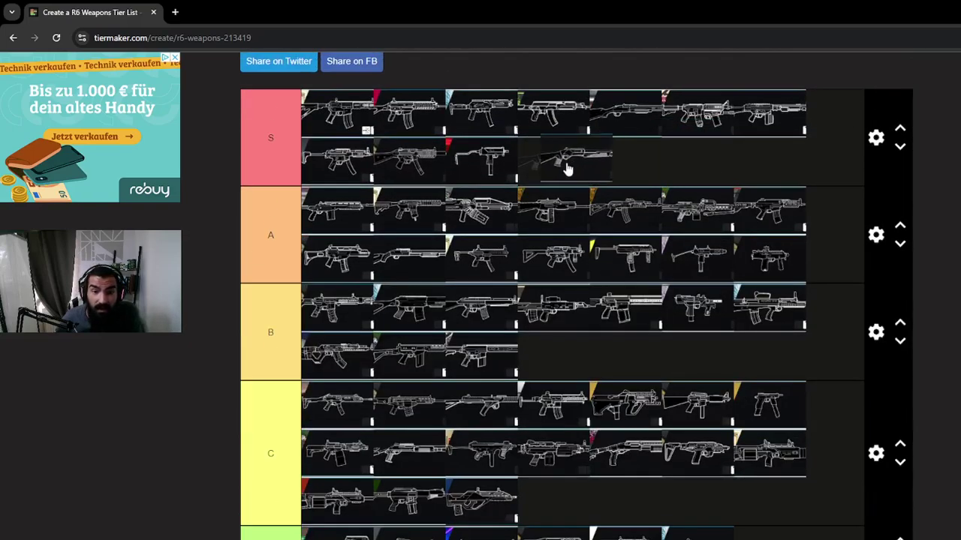
{"action": "left_click_drag", "start_coordinate": [574, 199], "coordinate": [559, 161]}
{"action": "scroll", "coordinate": [509, 321], "scroll_direction": "down", "scroll_amount": 1}
{"action": "scroll", "coordinate": [508, 321], "scroll_direction": "down", "scroll_amount": 5}
- Sort two more pooled weapons into the upper tier rows
{"action": "mouse_move", "coordinate": [279, 369]}
{"action": "left_mouse_down"}
{"action": "mouse_move", "coordinate": [649, 110]}
{"action": "mouse_move", "coordinate": [679, 164]}
{"action": "mouse_move", "coordinate": [653, 162]}
{"action": "left_mouse_up"}
{"action": "scroll", "coordinate": [675, 143], "scroll_direction": "up", "scroll_amount": 6}
{"action": "scroll", "coordinate": [654, 215], "scroll_direction": "down", "scroll_amount": 3}
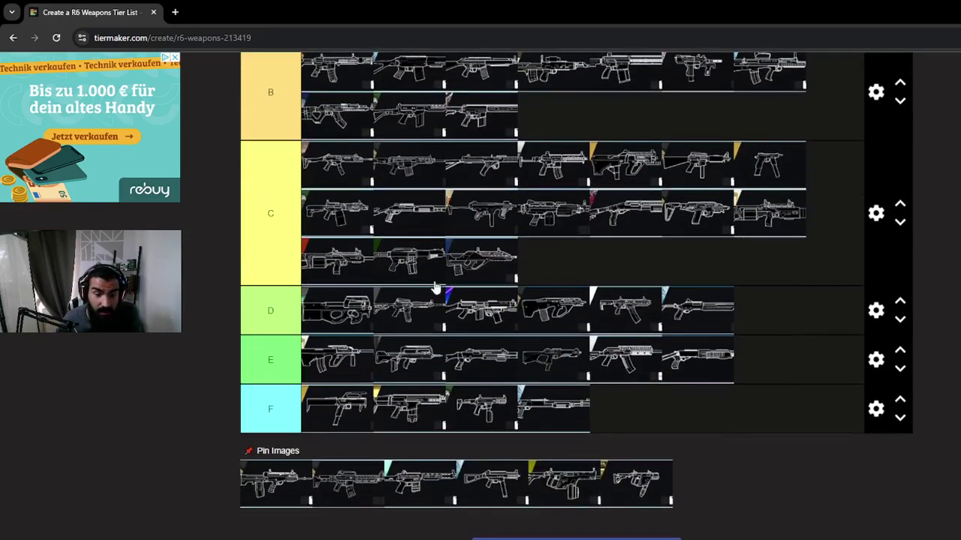
{"action": "scroll", "coordinate": [428, 291], "scroll_direction": "down", "scroll_amount": 1}
{"action": "scroll", "coordinate": [382, 348], "scroll_direction": "down", "scroll_amount": 1}
{"action": "mouse_move", "coordinate": [264, 369]}
{"action": "left_mouse_down"}
{"action": "mouse_move", "coordinate": [592, 212]}
{"action": "mouse_move", "coordinate": [577, 253]}
{"action": "mouse_move", "coordinate": [556, 178]}
{"action": "left_mouse_up"}
{"action": "scroll", "coordinate": [592, 212], "scroll_direction": "up", "scroll_amount": 3}
{"action": "scroll", "coordinate": [579, 196], "scroll_direction": "down", "scroll_amount": 1}
{"action": "scroll", "coordinate": [570, 210], "scroll_direction": "down", "scroll_amount": 1}
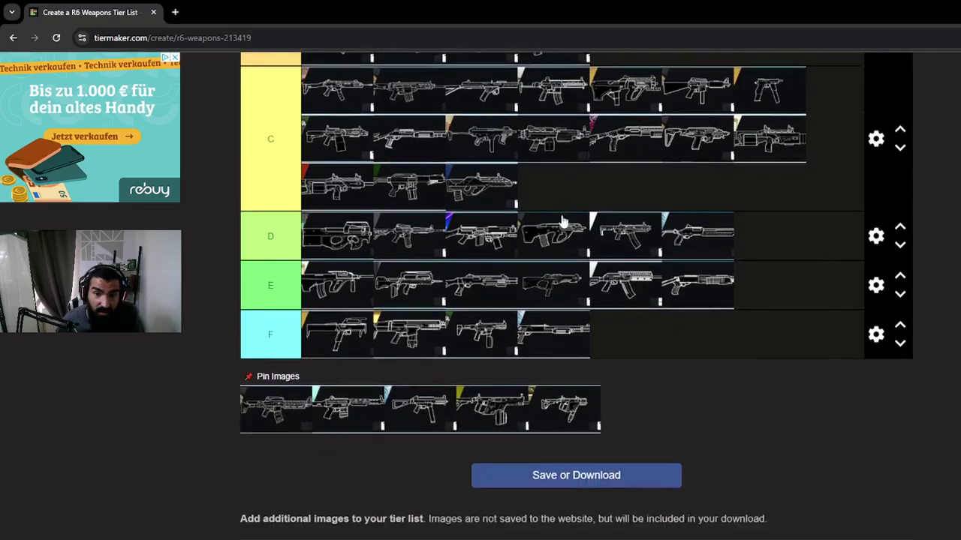
{"action": "scroll", "coordinate": [541, 262], "scroll_direction": "down", "scroll_amount": 1}
{"action": "scroll", "coordinate": [518, 311], "scroll_direction": "down", "scroll_amount": 3}
{"action": "scroll", "coordinate": [456, 328], "scroll_direction": "up", "scroll_amount": 1}
{"action": "scroll", "coordinate": [397, 293], "scroll_direction": "up", "scroll_amount": 2}
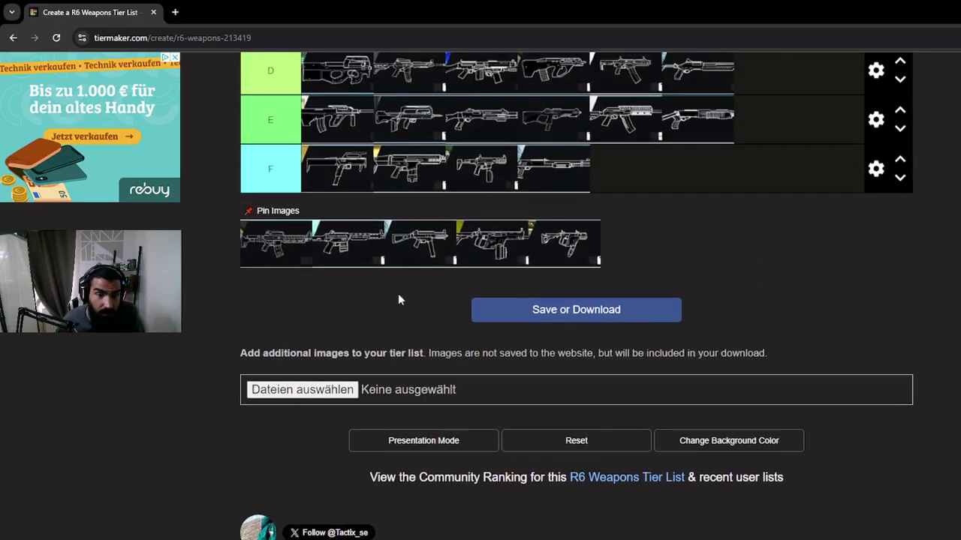
- Place two more pooled weapons and move a top-row weapon down into a lower tier
{"action": "left_click_drag", "start_coordinate": [277, 312], "coordinate": [510, 209]}
{"action": "scroll", "coordinate": [553, 135], "scroll_direction": "up", "scroll_amount": 3}
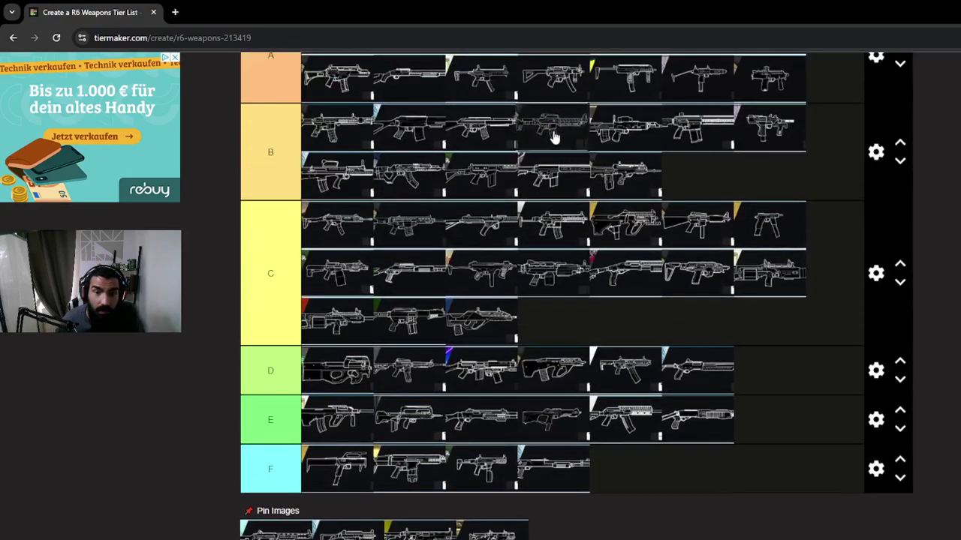
{"action": "scroll", "coordinate": [511, 209], "scroll_direction": "up", "scroll_amount": 2}
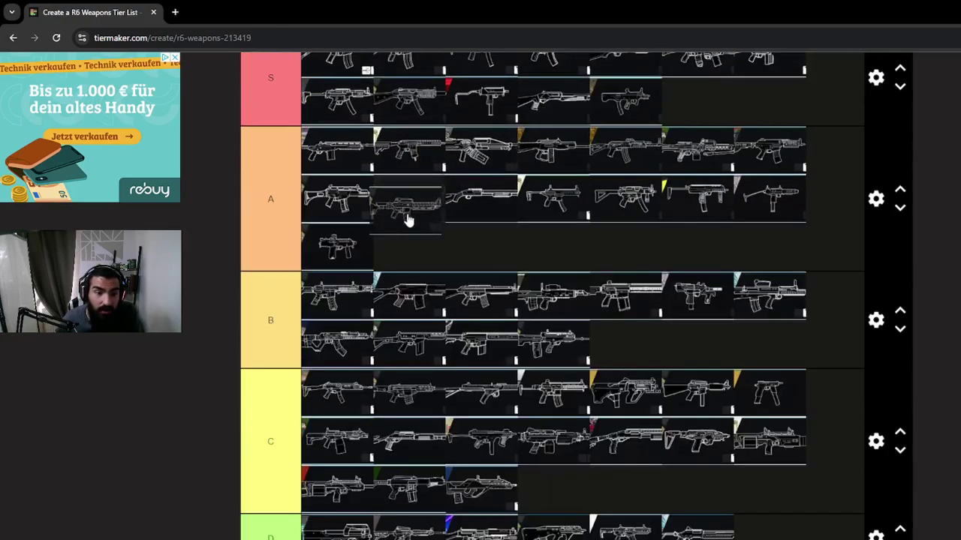
{"action": "left_click_drag", "start_coordinate": [510, 208], "coordinate": [435, 251]}
{"action": "scroll", "coordinate": [420, 315], "scroll_direction": "down", "scroll_amount": 5}
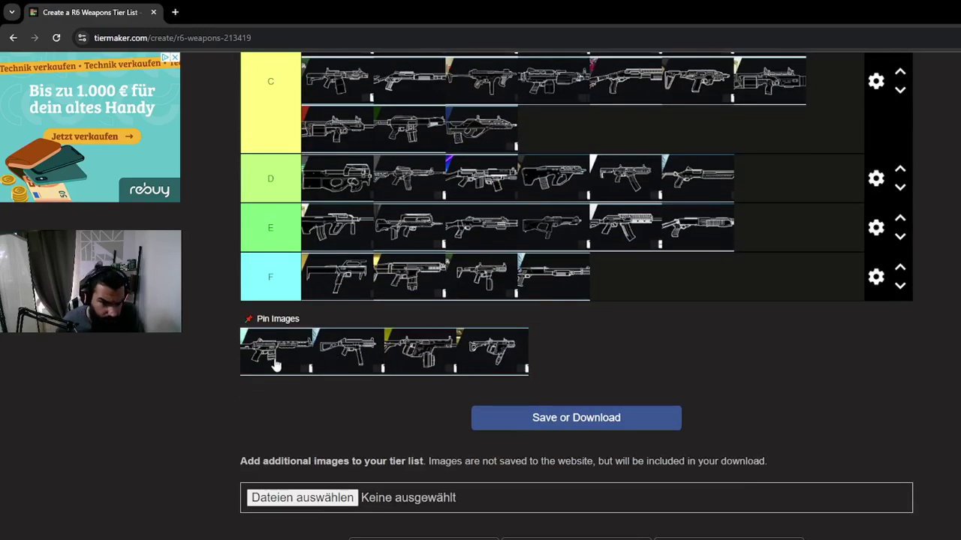
{"action": "left_click_drag", "start_coordinate": [277, 345], "coordinate": [558, 108]}
{"action": "scroll", "coordinate": [739, 128], "scroll_direction": "up", "scroll_amount": 3}
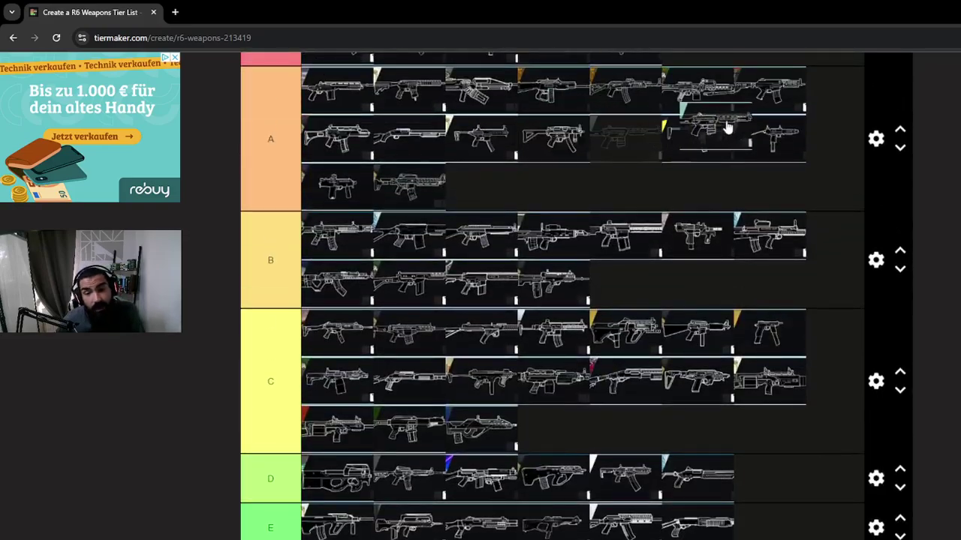
{"action": "scroll", "coordinate": [760, 118], "scroll_direction": "up", "scroll_amount": 2}
{"action": "mouse_move", "coordinate": [761, 118]}
{"action": "left_mouse_down"}
{"action": "mouse_move", "coordinate": [728, 194]}
{"action": "mouse_move", "coordinate": [454, 330]}
{"action": "left_mouse_up"}
- Add the next unsorted weapon to the end of tier D
{"action": "scroll", "coordinate": [454, 323], "scroll_direction": "down", "scroll_amount": 1}
{"action": "scroll", "coordinate": [440, 318], "scroll_direction": "down", "scroll_amount": 4}
{"action": "scroll", "coordinate": [338, 420], "scroll_direction": "down", "scroll_amount": 2}
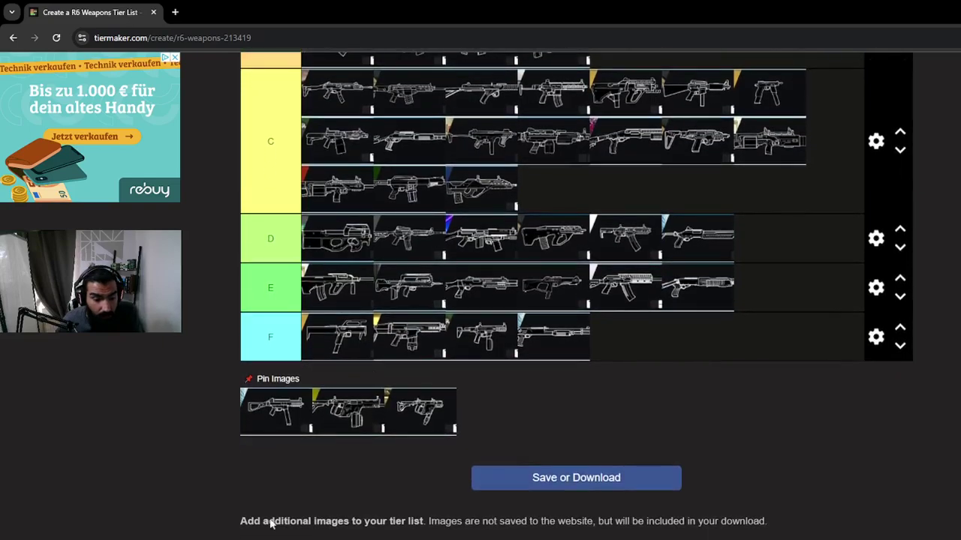
{"action": "mouse_move", "coordinate": [297, 422]}
{"action": "left_mouse_down"}
{"action": "mouse_move", "coordinate": [488, 210]}
{"action": "mouse_move", "coordinate": [470, 248]}
{"action": "mouse_move", "coordinate": [755, 215]}
{"action": "mouse_move", "coordinate": [826, 228]}
{"action": "mouse_move", "coordinate": [743, 226]}
{"action": "mouse_move", "coordinate": [793, 231]}
{"action": "mouse_move", "coordinate": [818, 251]}
{"action": "left_mouse_up"}
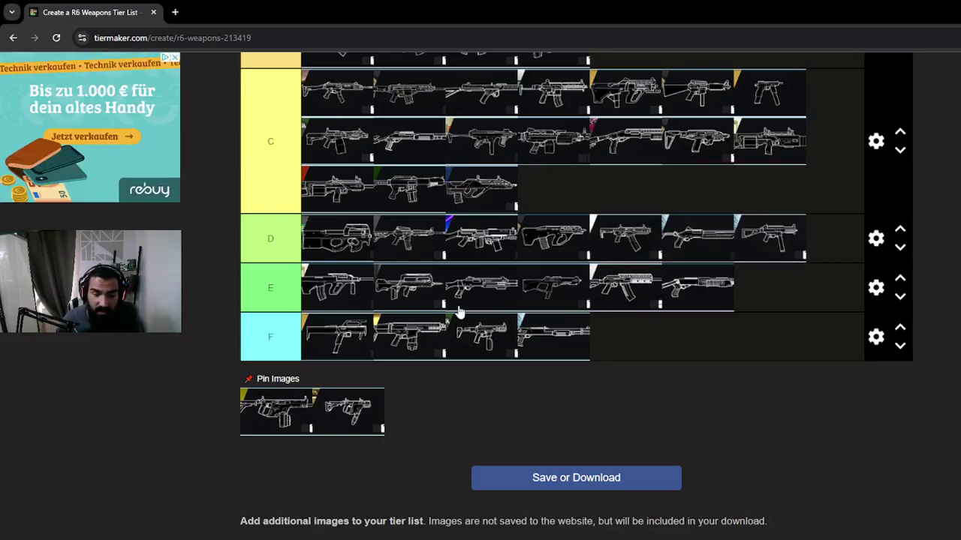
- Place the last two pool weapons, one at the end of D tier and one in S tier
{"action": "mouse_move", "coordinate": [258, 424]}
{"action": "left_mouse_down"}
{"action": "mouse_move", "coordinate": [493, 195]}
{"action": "mouse_move", "coordinate": [562, 300]}
{"action": "mouse_move", "coordinate": [733, 349]}
{"action": "mouse_move", "coordinate": [744, 307]}
{"action": "mouse_move", "coordinate": [759, 301]}
{"action": "mouse_move", "coordinate": [504, 203]}
{"action": "mouse_move", "coordinate": [593, 176]}
{"action": "mouse_move", "coordinate": [552, 179]}
{"action": "mouse_move", "coordinate": [553, 203]}
{"action": "left_mouse_up"}
{"action": "mouse_move", "coordinate": [286, 437]}
{"action": "left_mouse_down"}
{"action": "mouse_move", "coordinate": [275, 413]}
{"action": "mouse_move", "coordinate": [584, 125]}
{"action": "mouse_move", "coordinate": [596, 188]}
{"action": "mouse_move", "coordinate": [582, 264]}
{"action": "mouse_move", "coordinate": [311, 369]}
{"action": "mouse_move", "coordinate": [321, 391]}
{"action": "mouse_move", "coordinate": [330, 387]}
{"action": "left_mouse_up"}
{"action": "scroll", "coordinate": [535, 383], "scroll_direction": "up", "scroll_amount": 2}
{"action": "scroll", "coordinate": [518, 315], "scroll_direction": "down", "scroll_amount": 4}
{"action": "scroll", "coordinate": [557, 240], "scroll_direction": "up", "scroll_amount": 1}
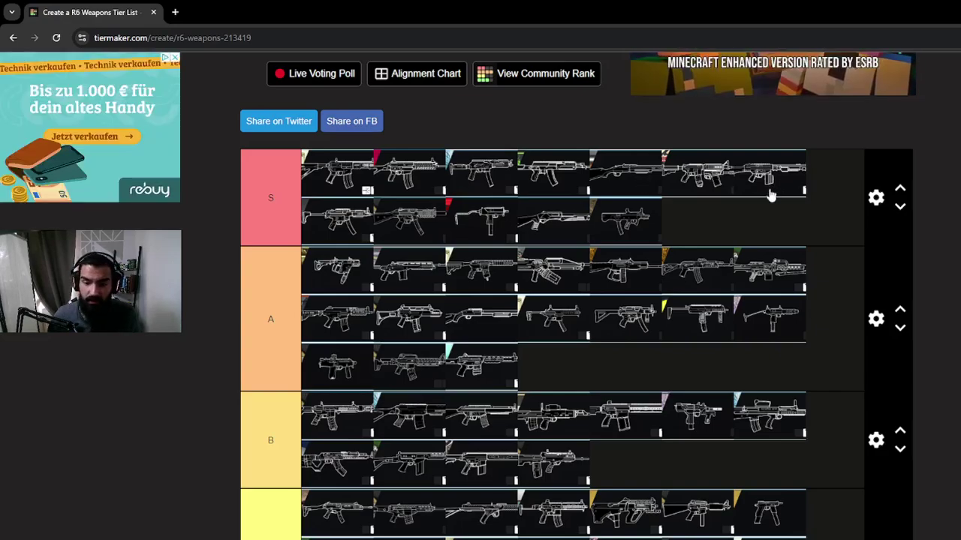
- Move two weapons from S tier's second row down into A tier
{"action": "left_click_drag", "start_coordinate": [409, 217], "coordinate": [582, 366]}
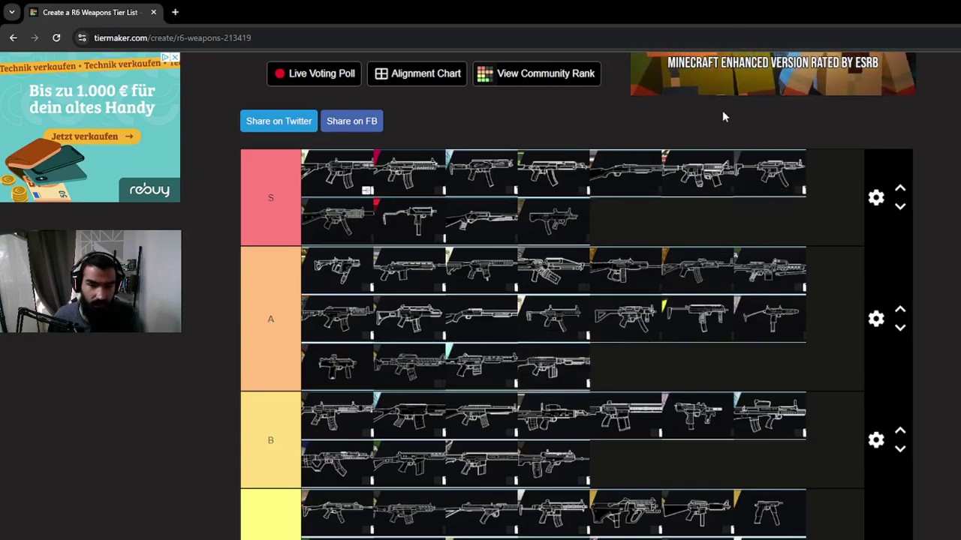
{"action": "left_click_drag", "start_coordinate": [349, 218], "coordinate": [699, 373]}
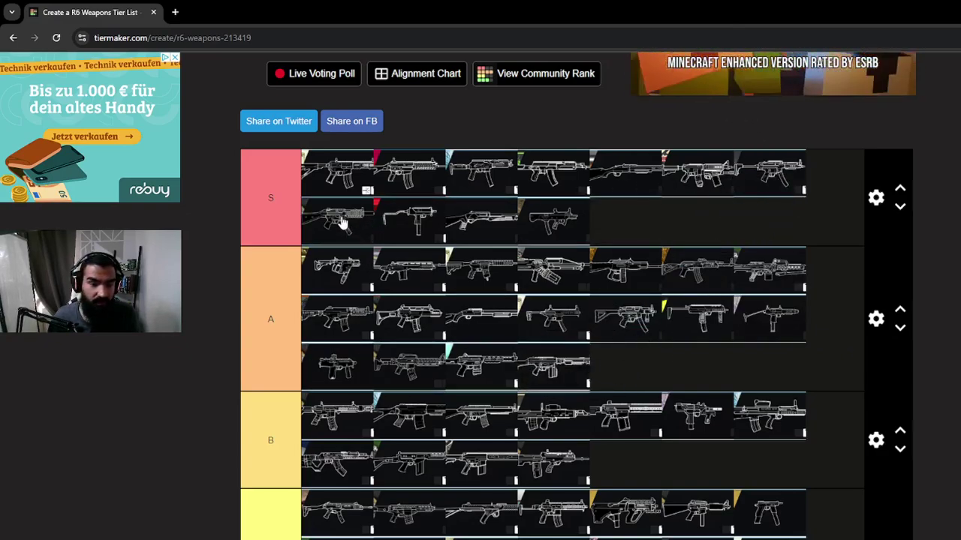
{"action": "scroll", "coordinate": [575, 343], "scroll_direction": "up", "scroll_amount": 2}
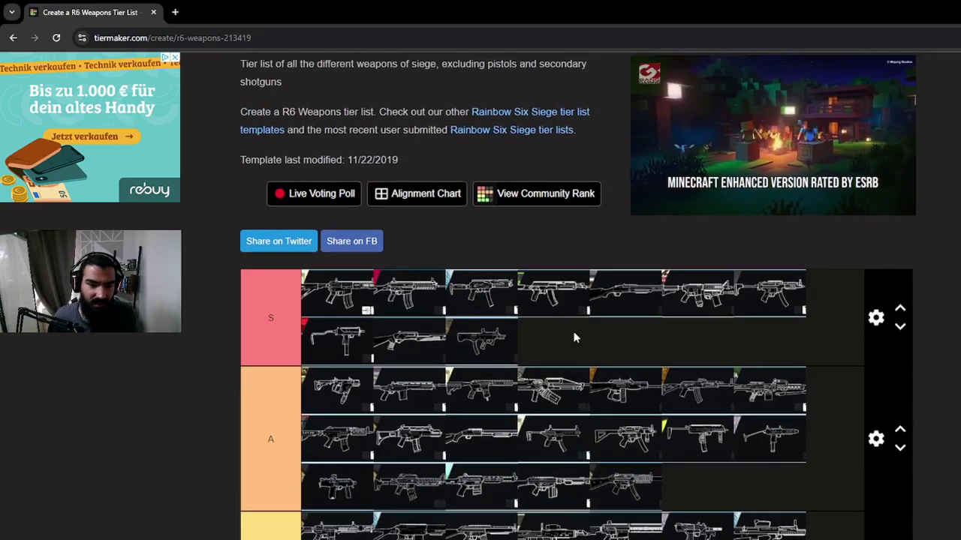
{"action": "scroll", "coordinate": [347, 344], "scroll_direction": "down", "scroll_amount": 1}
{"action": "scroll", "coordinate": [466, 315], "scroll_direction": "down", "scroll_amount": 2}
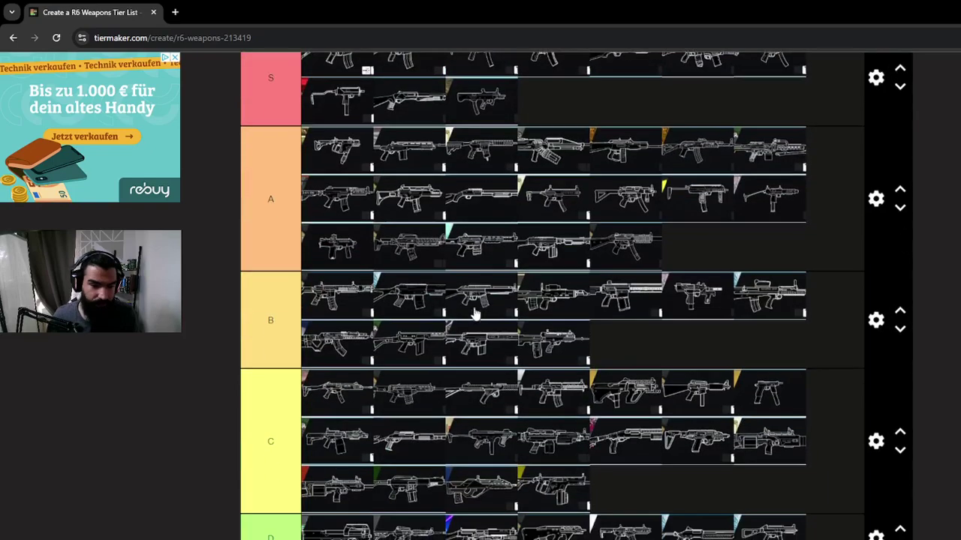
{"action": "scroll", "coordinate": [531, 255], "scroll_direction": "up", "scroll_amount": 1}
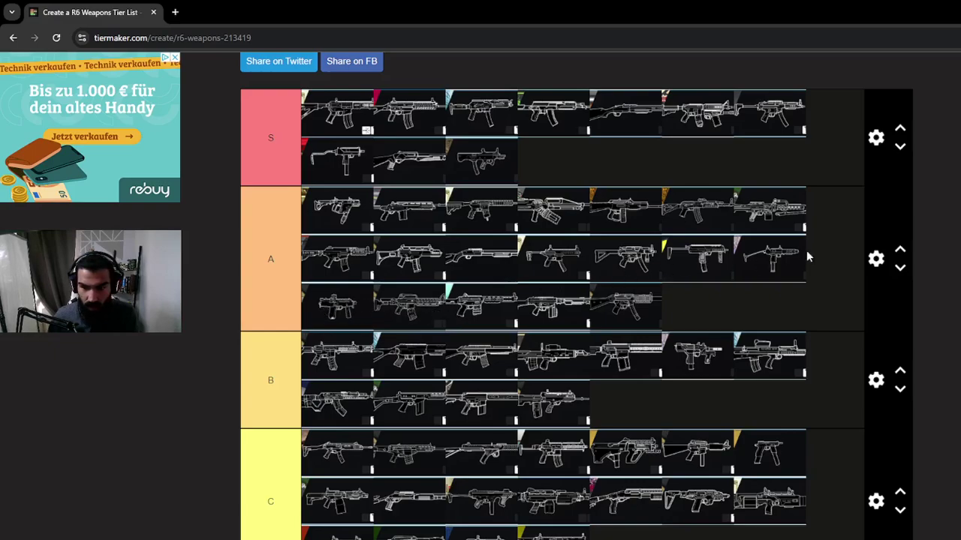
- Move two A-tier weapons up into S tier and review the list
{"action": "left_click_drag", "start_coordinate": [559, 277], "coordinate": [561, 165]}
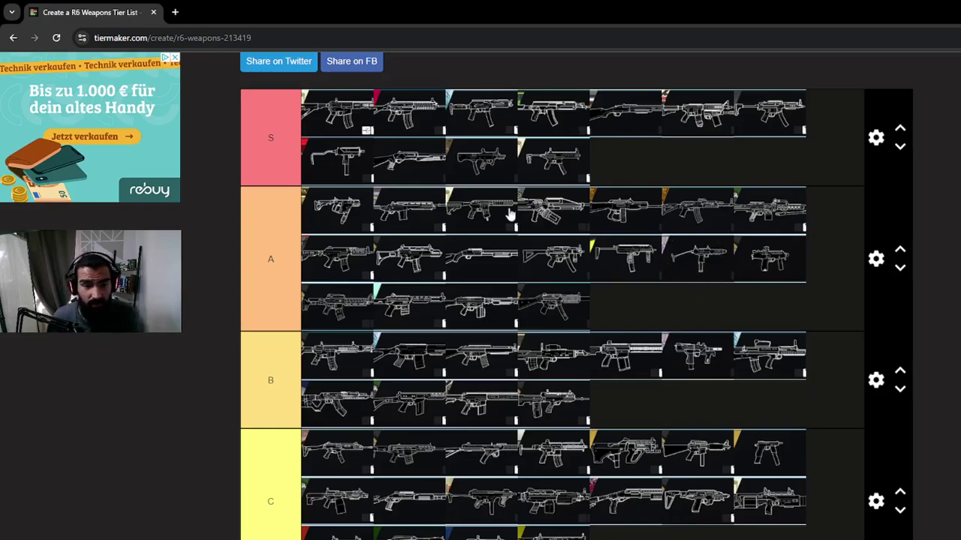
{"action": "left_click_drag", "start_coordinate": [400, 214], "coordinate": [616, 184]}
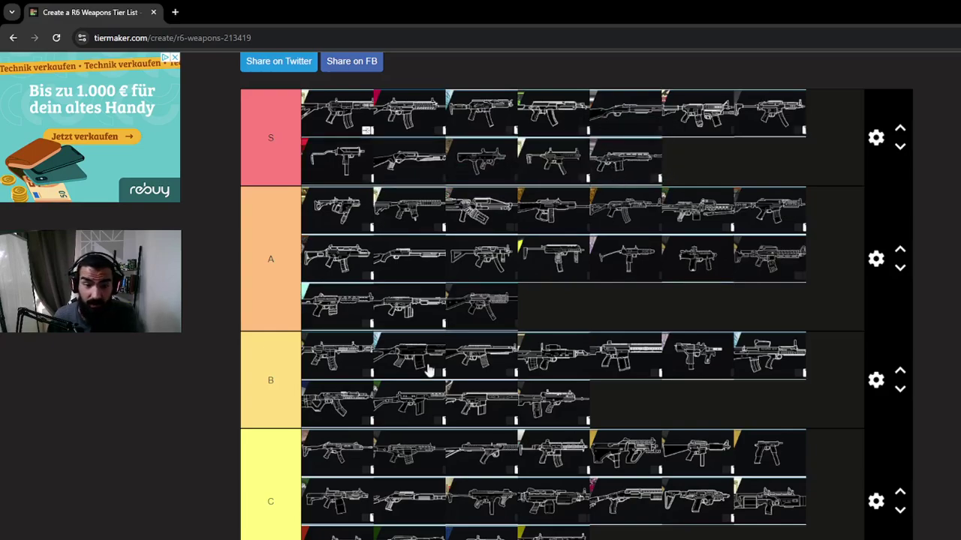
{"action": "scroll", "coordinate": [525, 218], "scroll_direction": "up", "scroll_amount": 1}
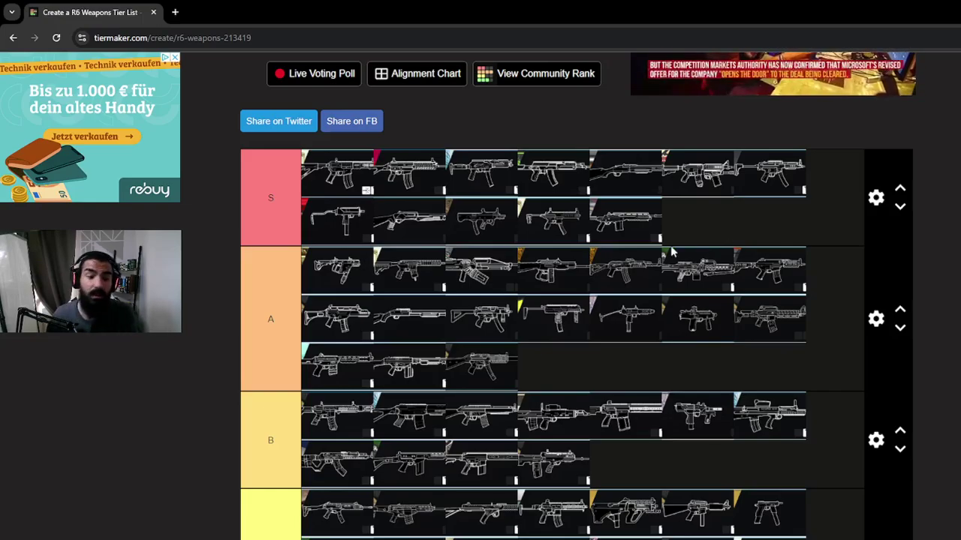
{"action": "scroll", "coordinate": [631, 261], "scroll_direction": "down", "scroll_amount": 1}
{"action": "scroll", "coordinate": [632, 260], "scroll_direction": "down", "scroll_amount": 1}
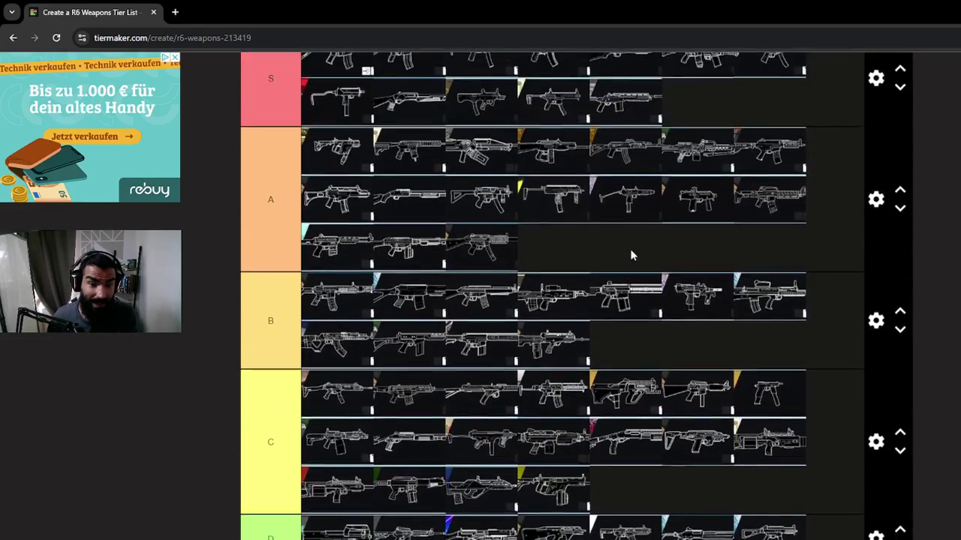
{"action": "scroll", "coordinate": [630, 256], "scroll_direction": "up", "scroll_amount": 1}
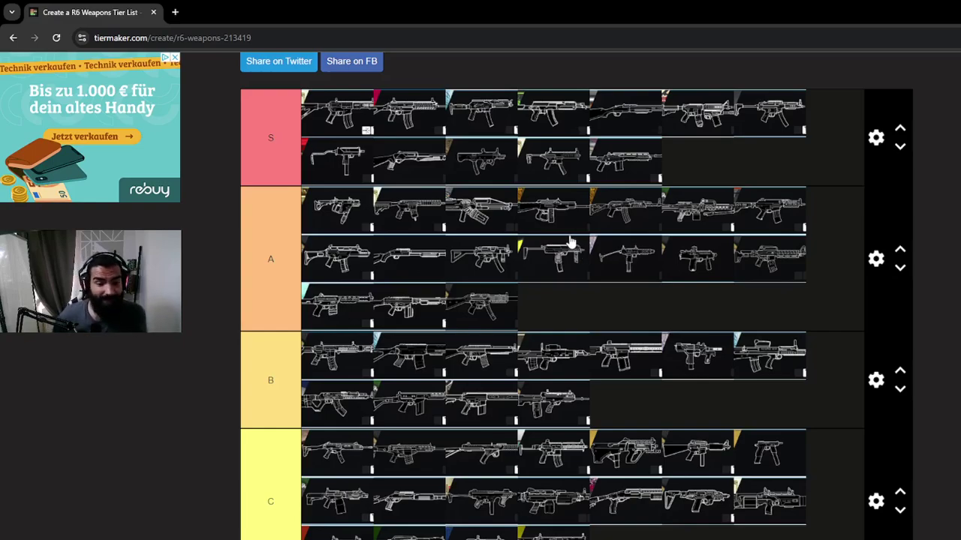
{"action": "scroll", "coordinate": [573, 232], "scroll_direction": "down", "scroll_amount": 1}
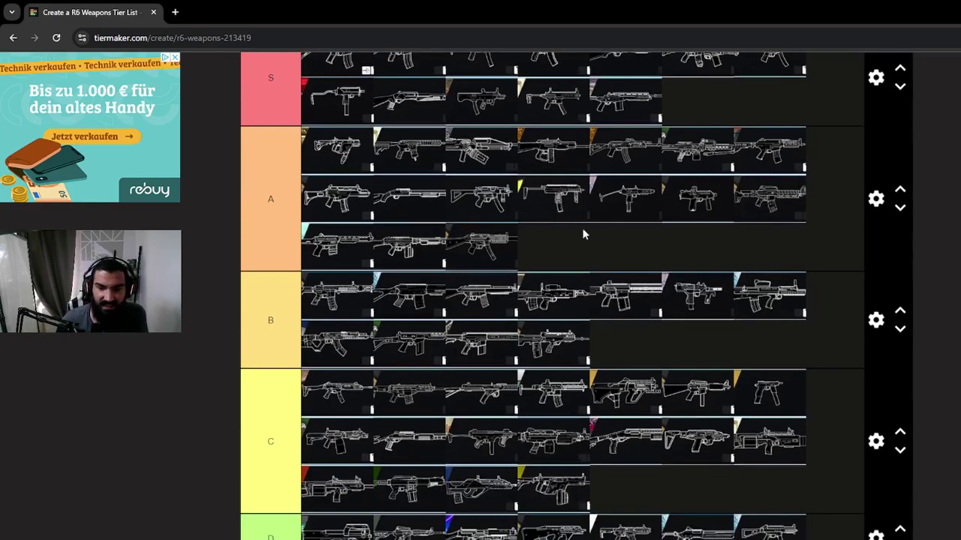
{"action": "scroll", "coordinate": [609, 240], "scroll_direction": "down", "scroll_amount": 1}
{"action": "scroll", "coordinate": [359, 211], "scroll_direction": "up", "scroll_amount": 2}
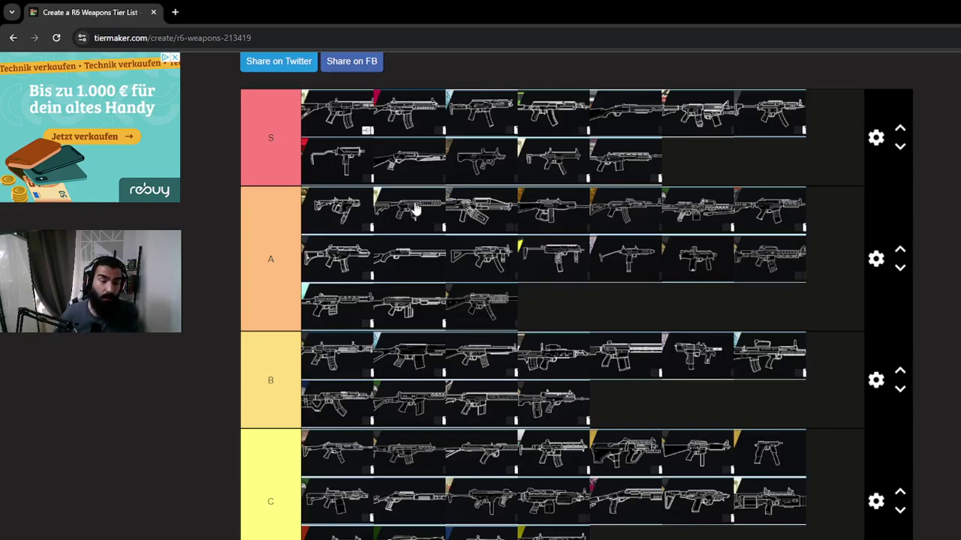
{"action": "scroll", "coordinate": [415, 210], "scroll_direction": "up", "scroll_amount": 2}
{"action": "scroll", "coordinate": [446, 201], "scroll_direction": "up", "scroll_amount": 2}
{"action": "scroll", "coordinate": [446, 201], "scroll_direction": "up", "scroll_amount": 2}
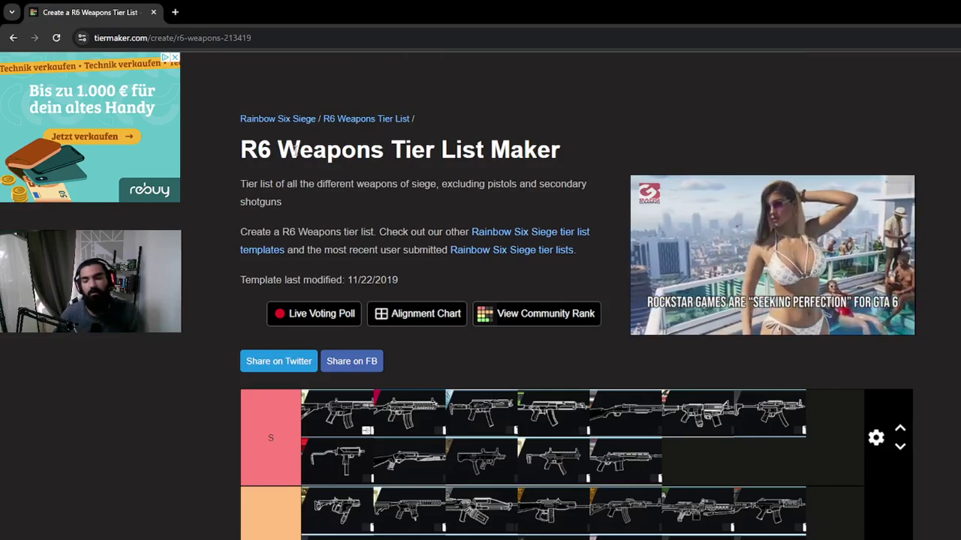
{"action": "scroll", "coordinate": [448, 208], "scroll_direction": "down", "scroll_amount": 1}
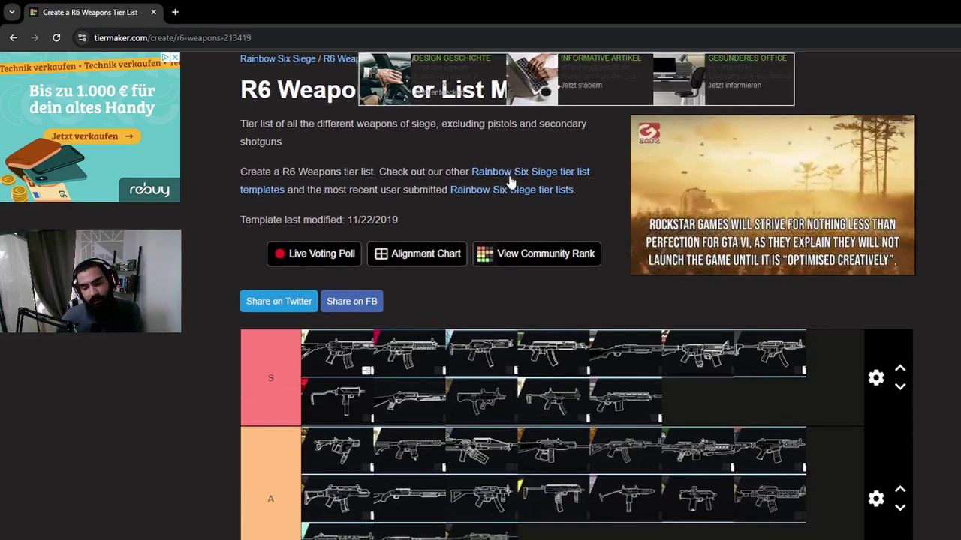
{"action": "scroll", "coordinate": [511, 184], "scroll_direction": "down", "scroll_amount": 1}
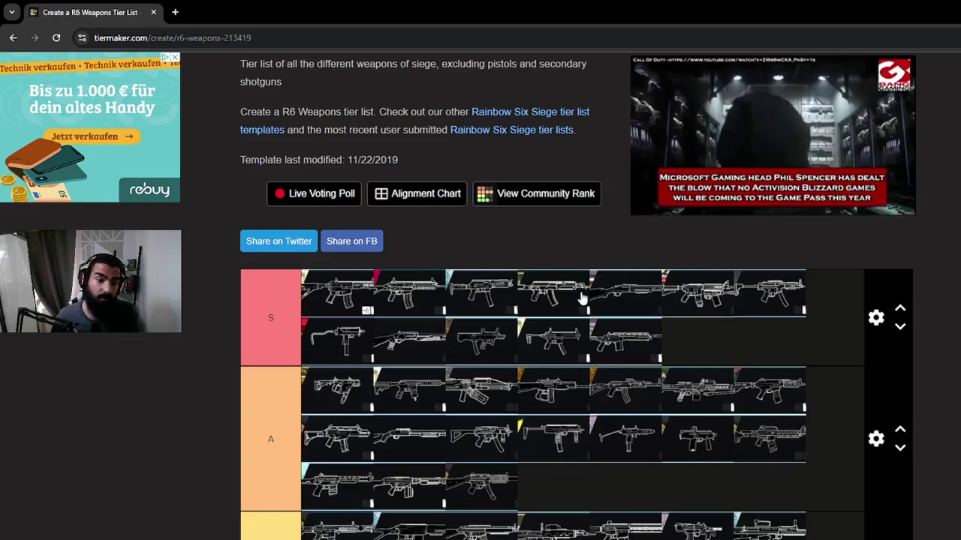
{"action": "scroll", "coordinate": [298, 460], "scroll_direction": "down", "scroll_amount": 2}
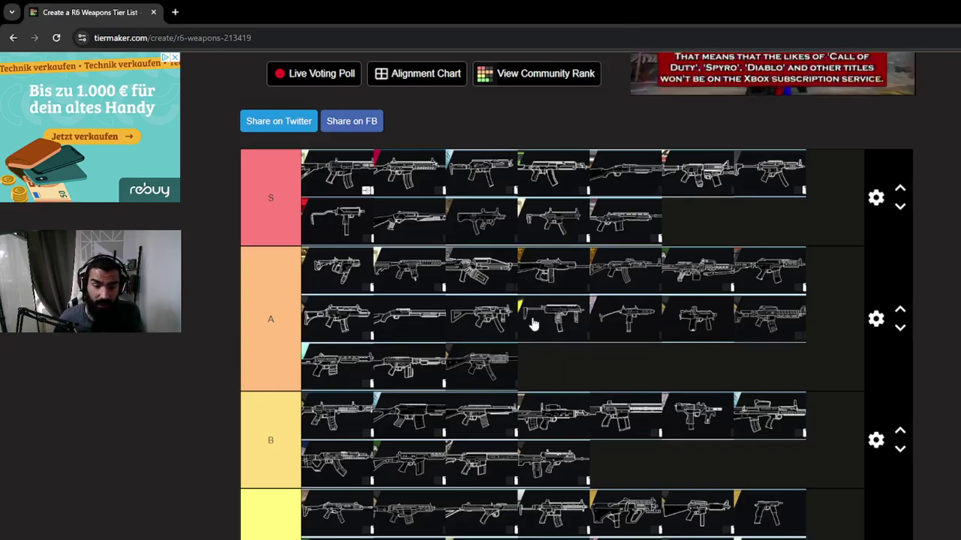
{"action": "scroll", "coordinate": [525, 315], "scroll_direction": "down", "scroll_amount": 3}
{"action": "scroll", "coordinate": [568, 270], "scroll_direction": "down", "scroll_amount": 3}
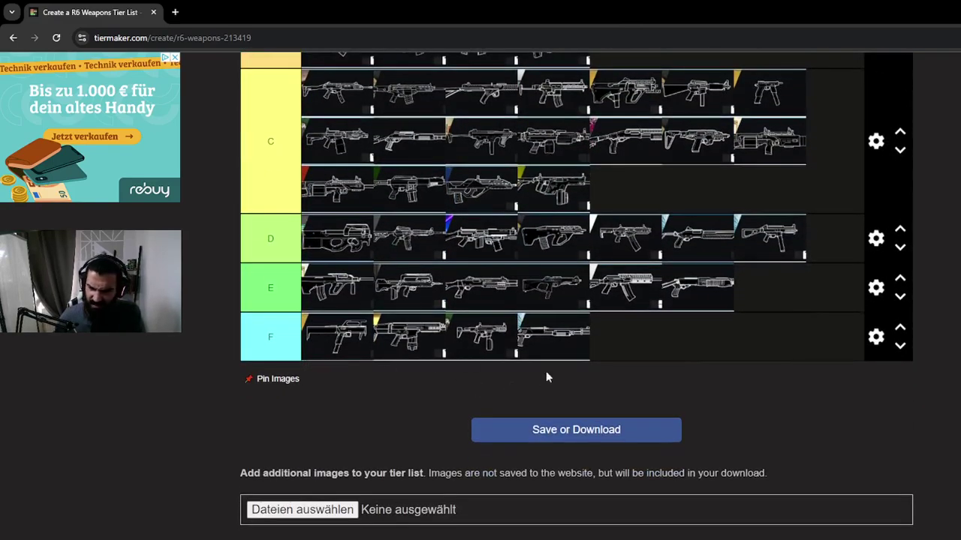
{"action": "scroll", "coordinate": [787, 285], "scroll_direction": "up", "scroll_amount": 2}
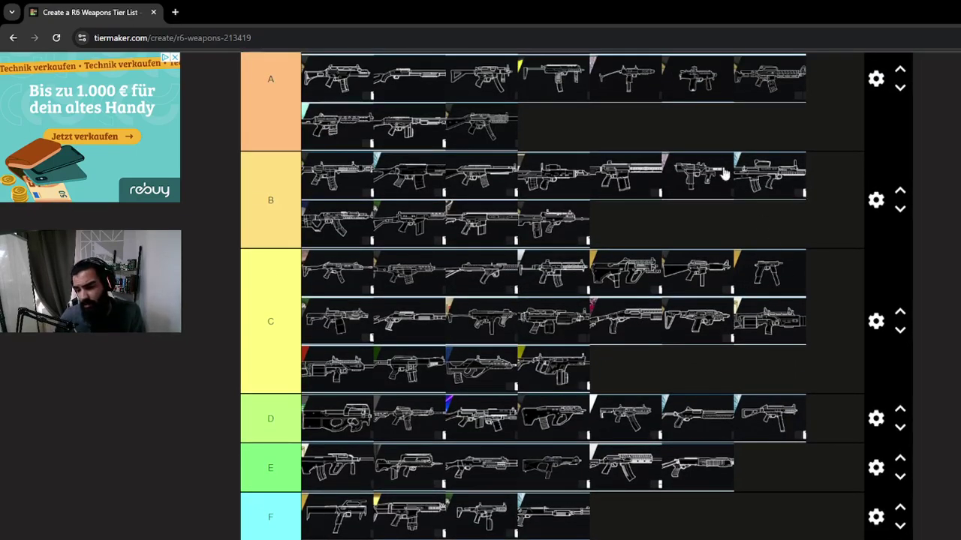
{"action": "scroll", "coordinate": [681, 113], "scroll_direction": "up", "scroll_amount": 2}
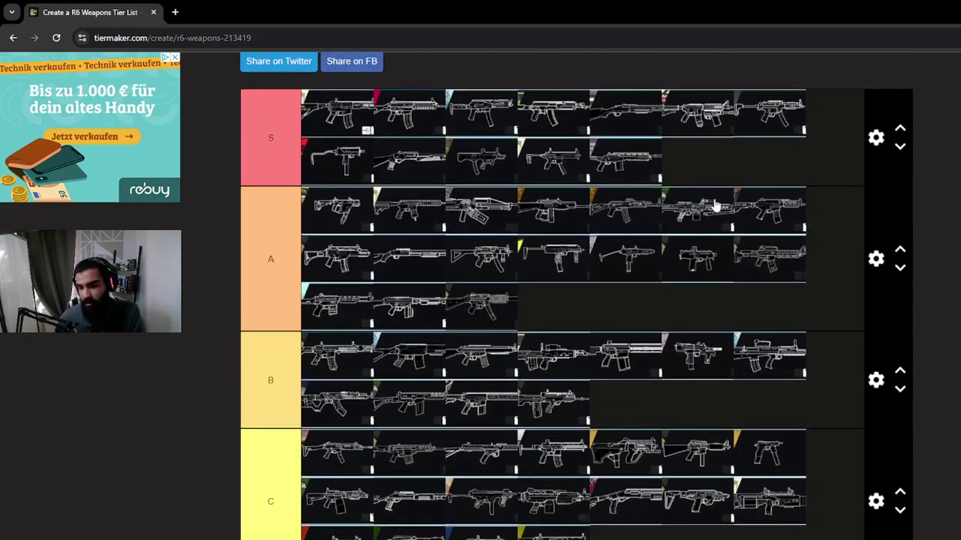